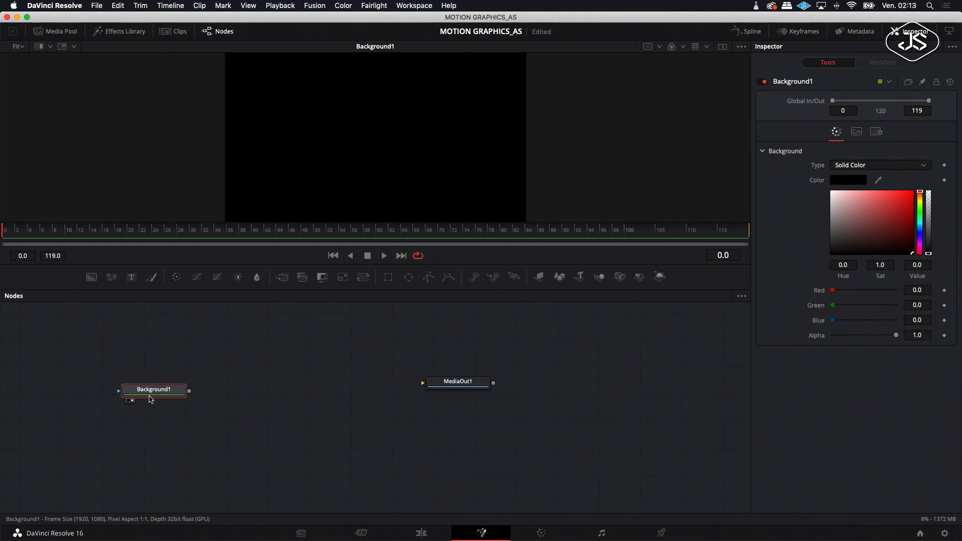
Step: Add a rectangle mask to Background1 and set its width and height to 1.0
left_click(389, 277)
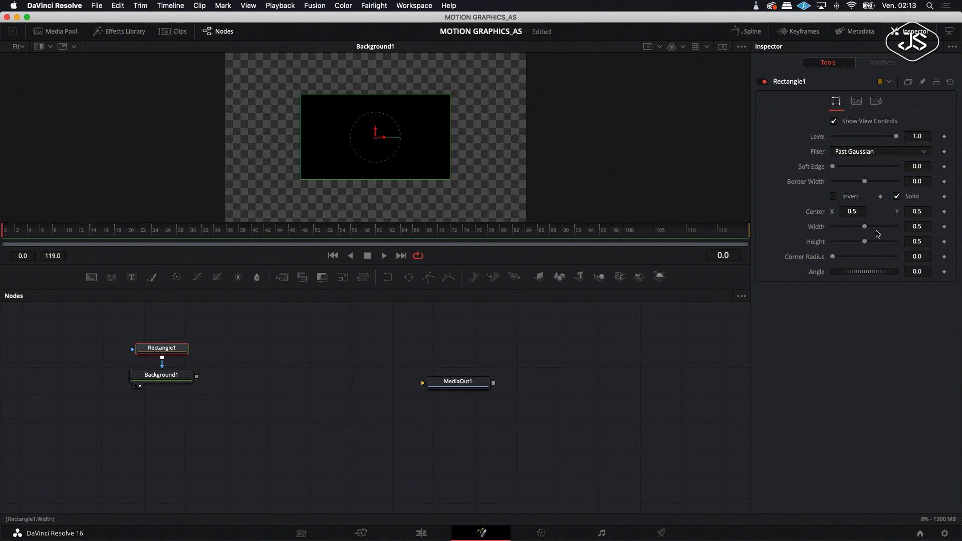
left_click_drag(866, 230, 904, 234)
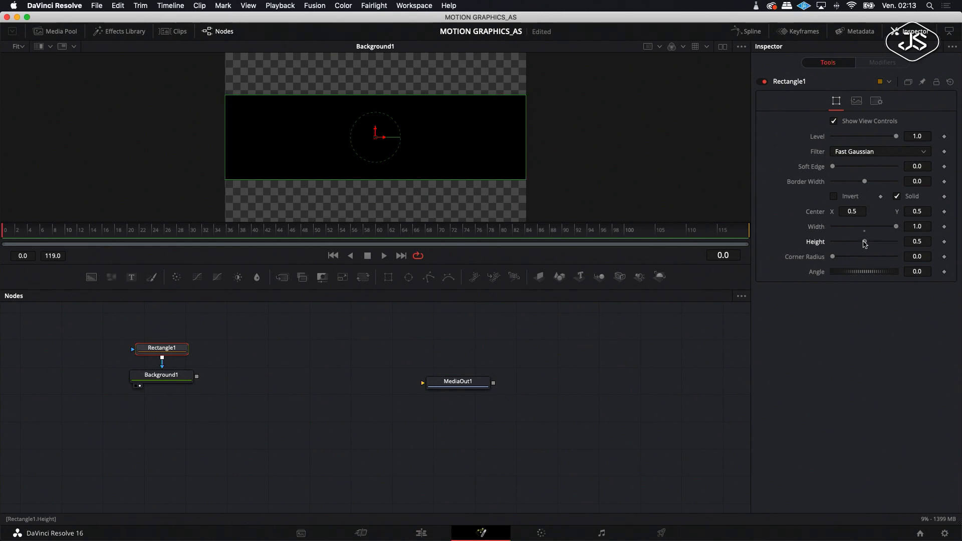
left_click_drag(864, 244, 904, 246)
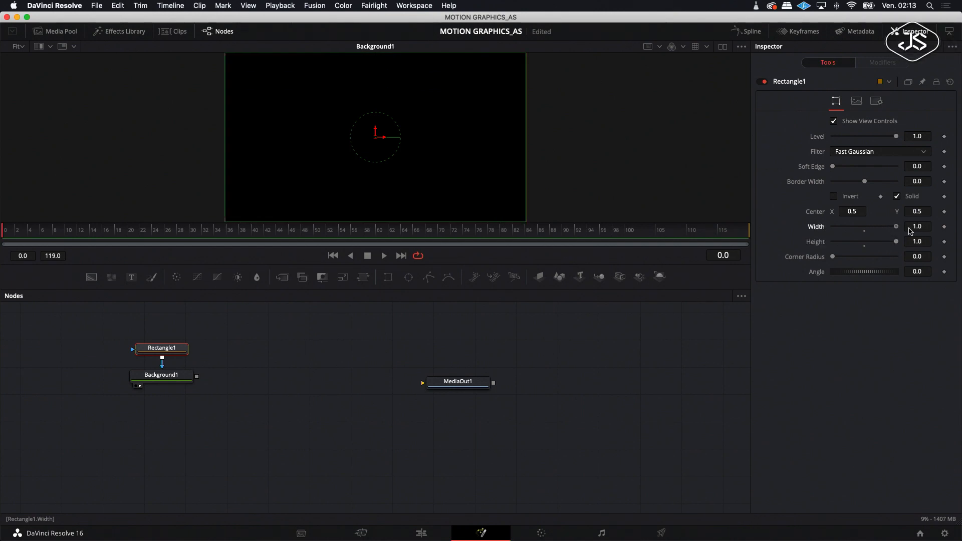
mouse_move(901, 244)
left_mouse_down()
mouse_move(882, 244)
mouse_move(911, 246)
left_mouse_up()
Step: Move the Background1 node and its rectangle mask slightly up and to the left in the node graph
left_click(150, 376)
right_click(210, 353)
mouse_move(261, 398)
left_click(341, 400)
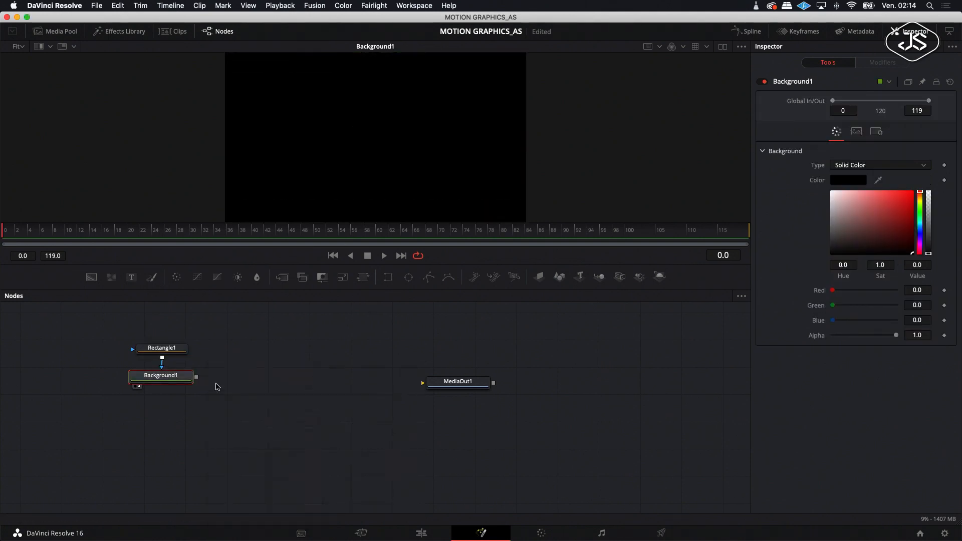
left_click(153, 341)
left_click_drag(165, 378, 148, 369)
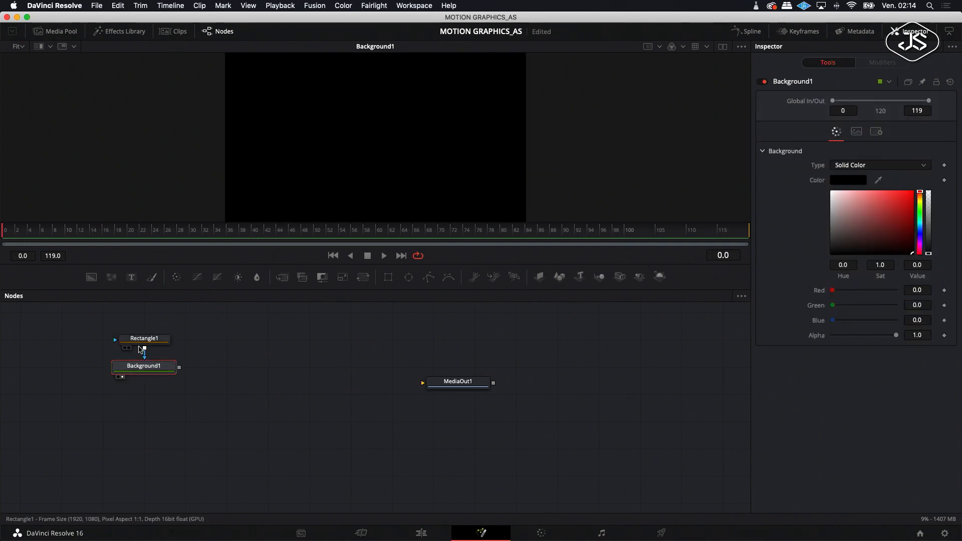
Step: Set Background1's solid color to near-white, with saturation 0.012 and value 1.0
left_click(144, 342)
left_click(145, 369)
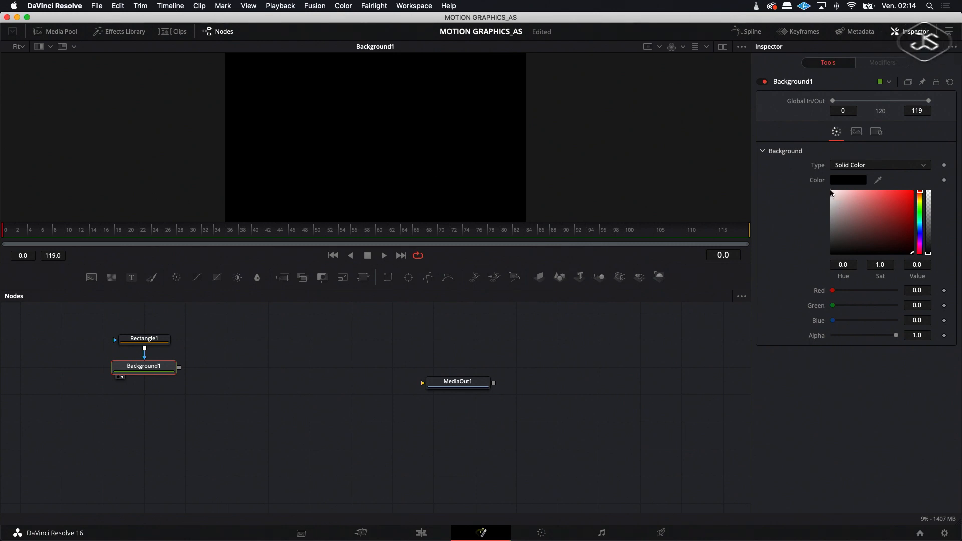
left_click(832, 192)
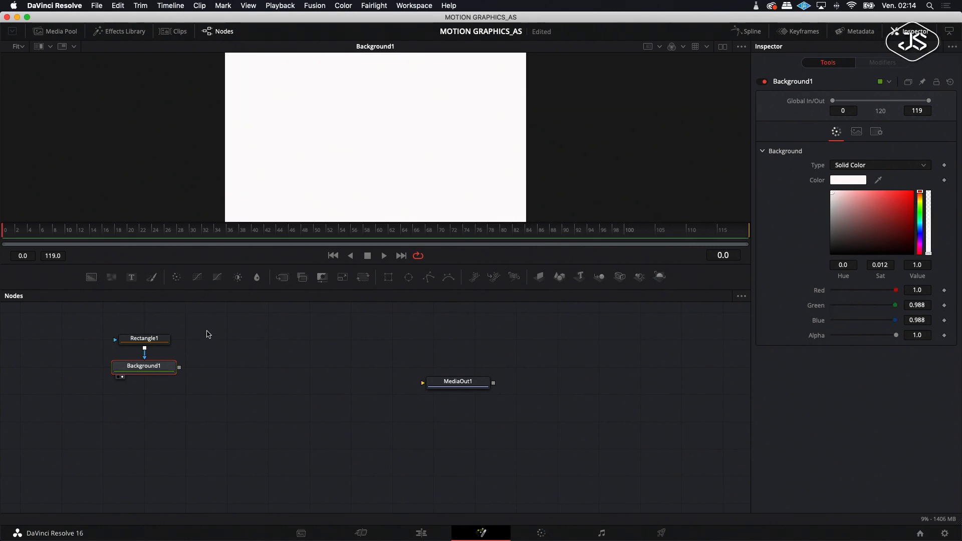
Step: Copy the Rectangle1 and Background1 pair, paste a duplicate, and place it directly below the originals
left_click_drag(181, 331, 114, 383)
left_click(153, 381)
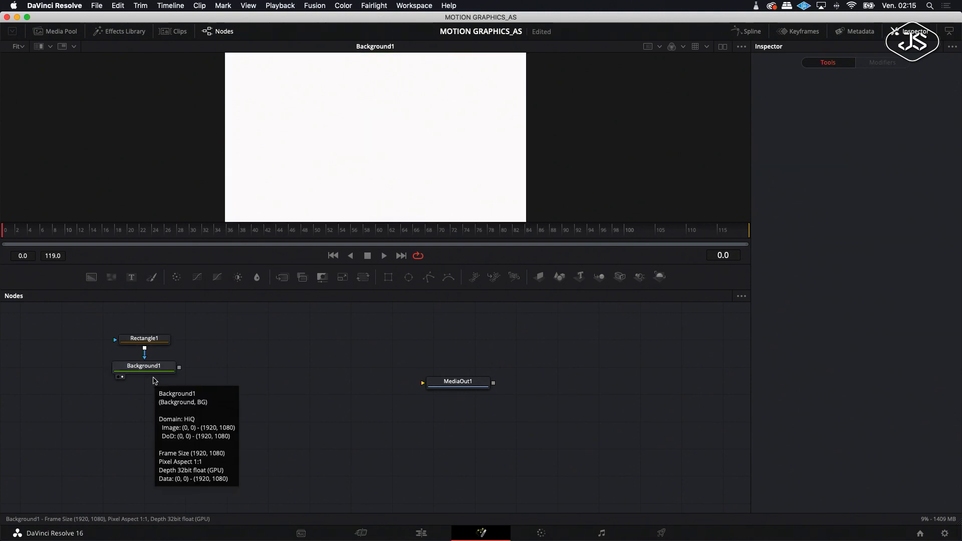
left_click_drag(186, 328, 113, 381)
right_click(141, 367)
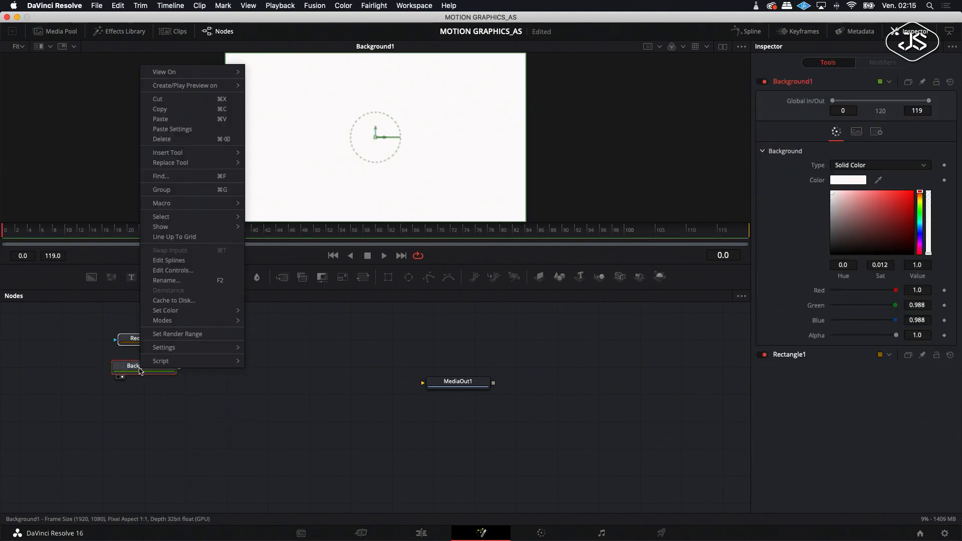
left_click(166, 109)
left_click(266, 346)
right_click(264, 354)
left_click(283, 510)
left_click_drag(278, 337, 158, 410)
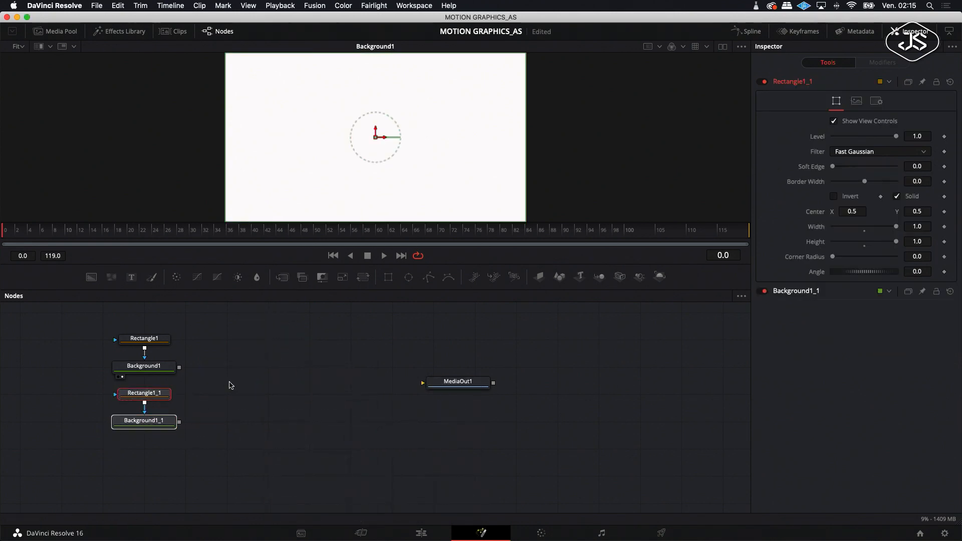
Step: Paste a second duplicate of the rectangle and background pair and place it below the first duplicate
left_click(278, 357)
right_click(283, 354)
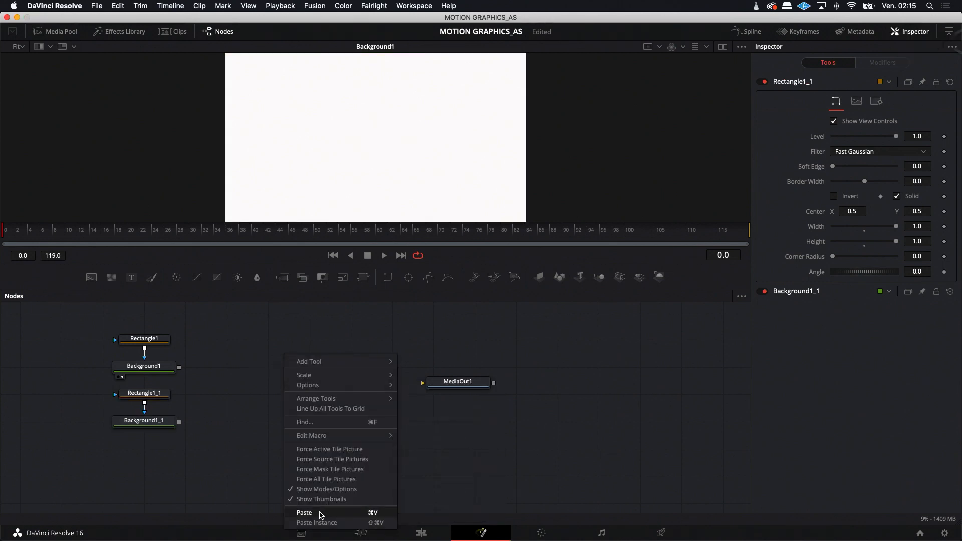
left_click(304, 513)
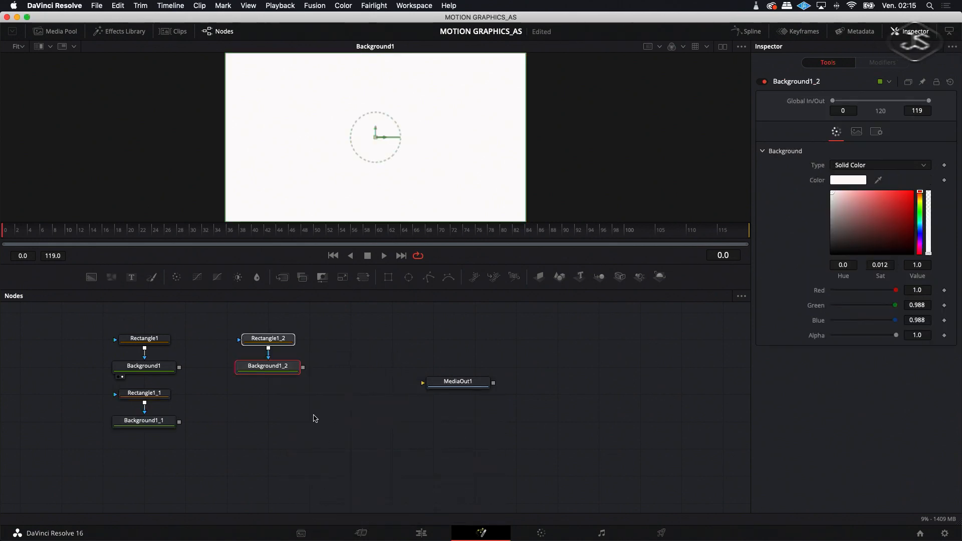
left_click(276, 371)
left_click_drag(268, 366, 144, 474)
left_click(213, 458)
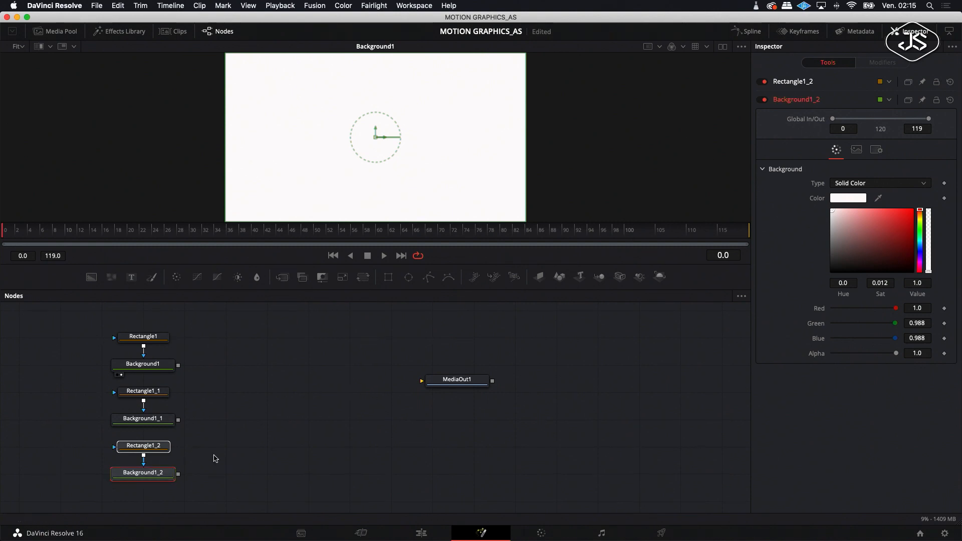
Step: Set Background1_2's color to orange, with hue 0.064, saturation 0.976 and value 0.976
scroll(223, 435, "down", 3)
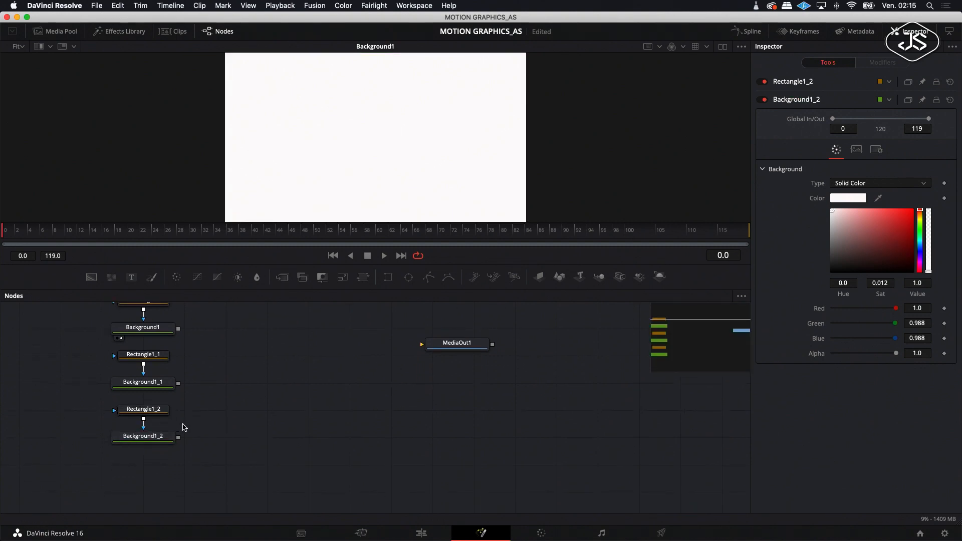
scroll(177, 430, "down", 1)
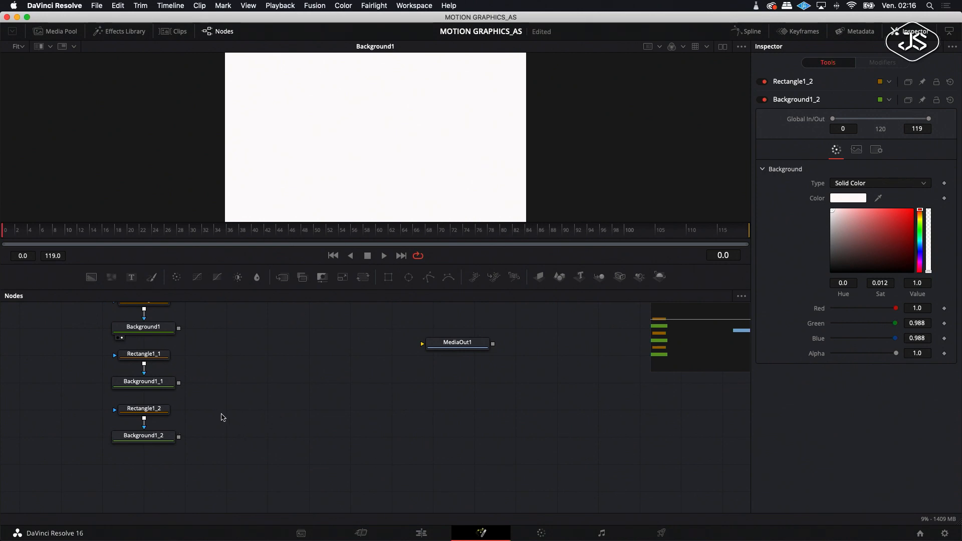
left_click(142, 440)
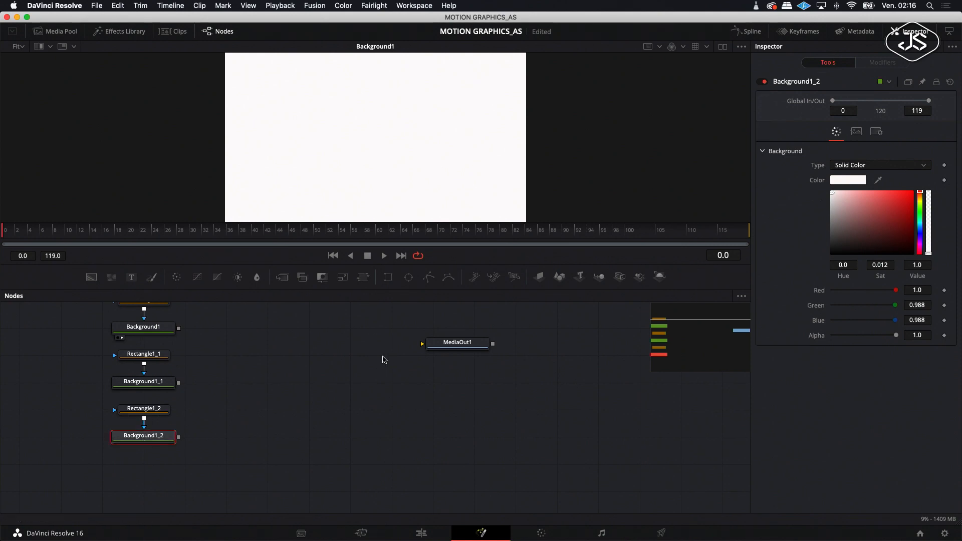
left_click(920, 196)
left_click_drag(920, 196, 921, 198)
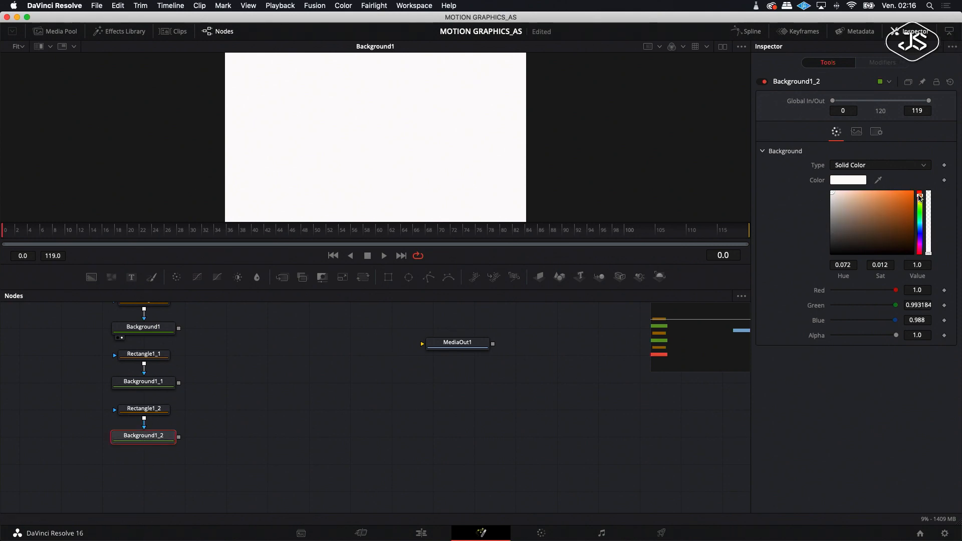
left_click(912, 195)
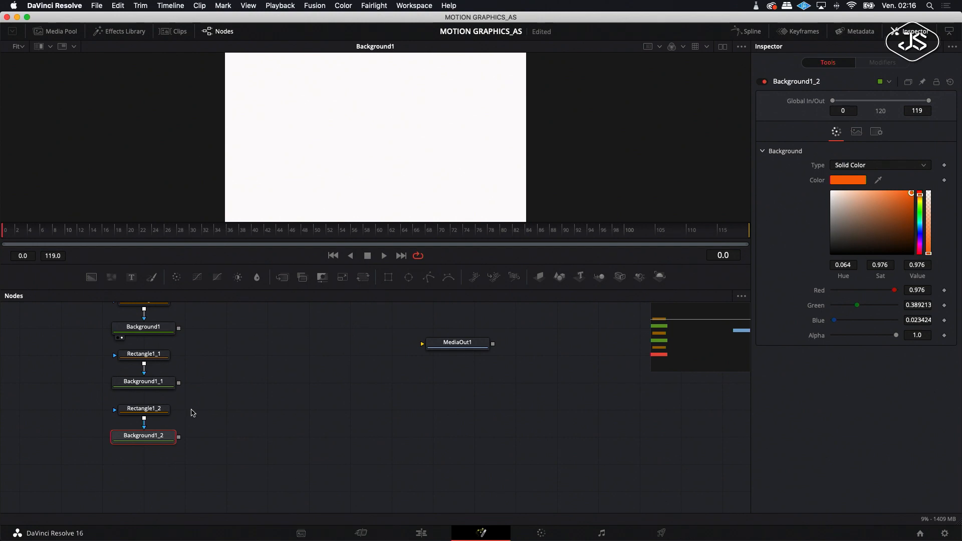
Step: Merge Background1_1 over Background1_2, and merge Background1 over that result with a second Merge node
left_click_drag(179, 382, 178, 437)
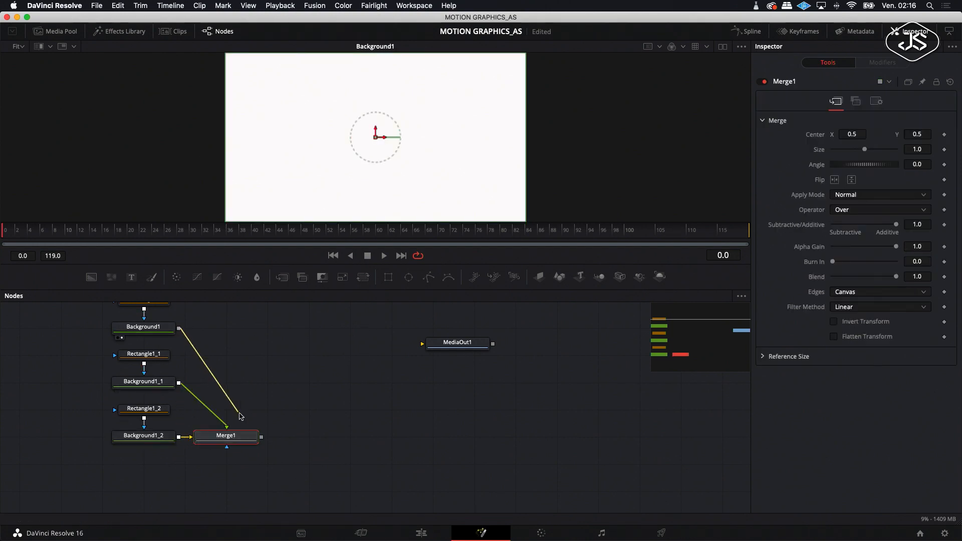
scroll(279, 436, "down", 2)
scroll(241, 375, "up", 5)
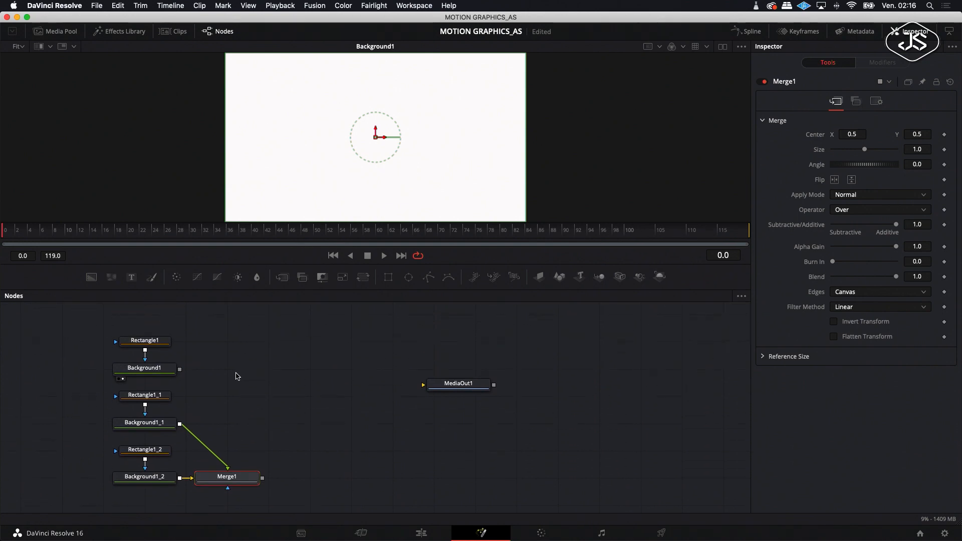
left_click_drag(180, 369, 264, 481)
scroll(264, 481, "down", 3)
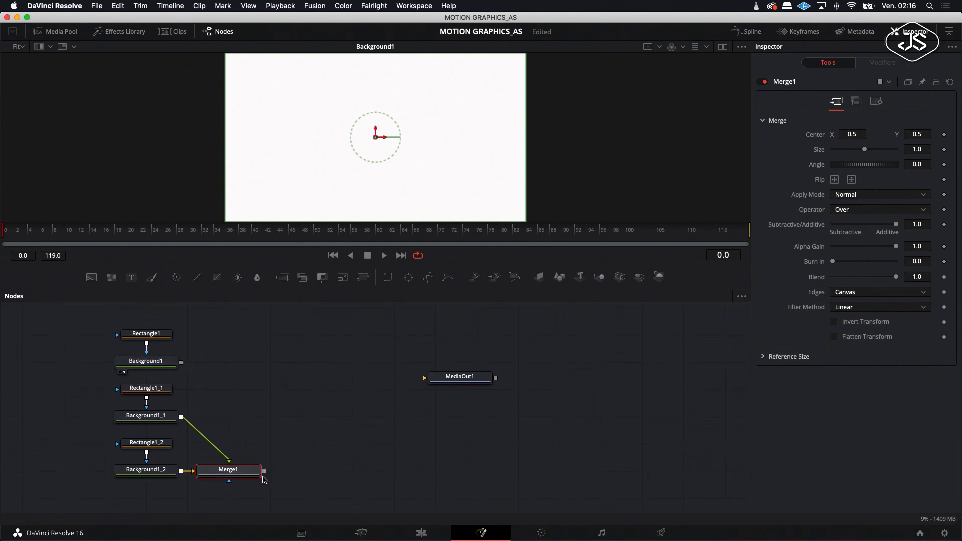
left_click_drag(251, 404, 264, 446)
scroll(264, 446, "down", 2)
scroll(255, 381, "up", 6)
scroll(254, 382, "up", 1)
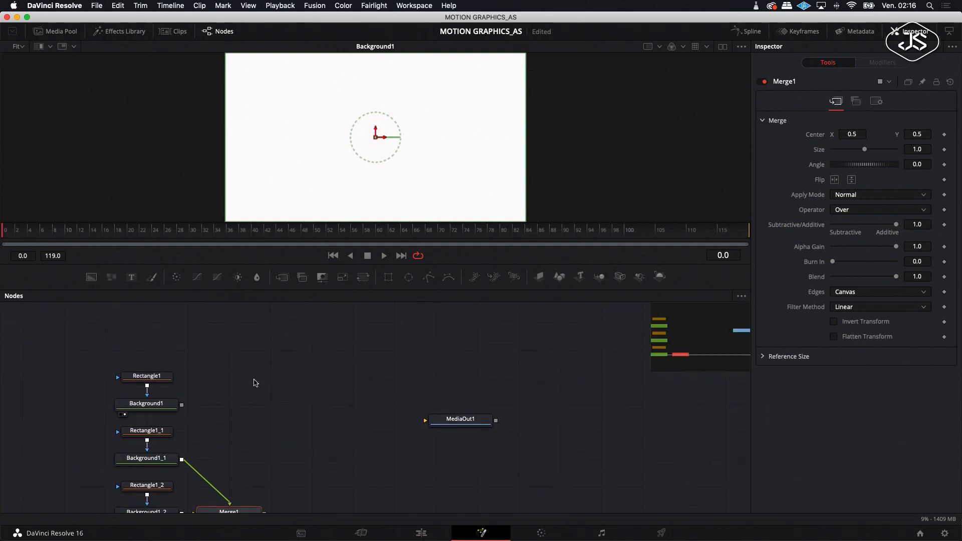
scroll(254, 383, "down", 2)
left_click_drag(182, 384, 244, 370)
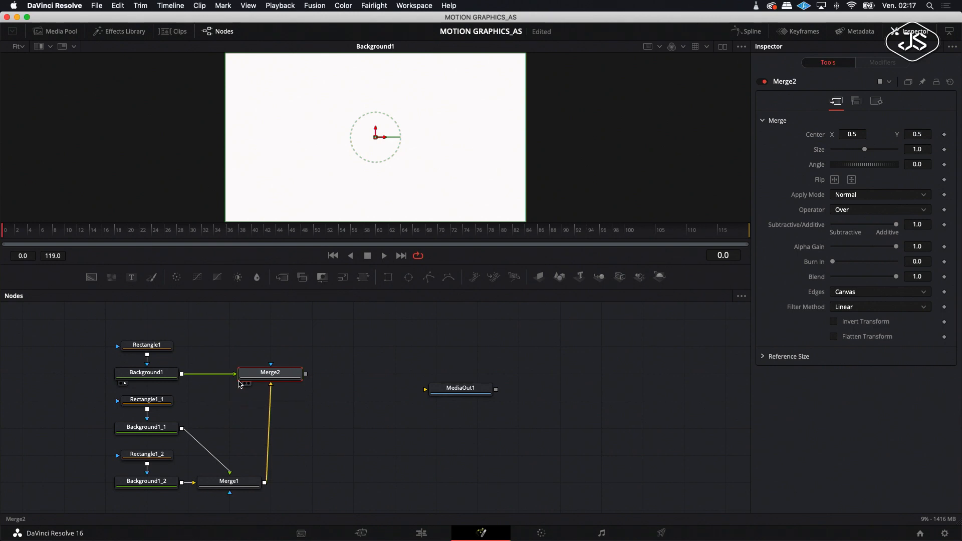
Step: Place Merge1 directly below Merge2, level with Background1_1, and show Merge2 in the viewer
left_click_drag(229, 488, 269, 434)
left_click(269, 434)
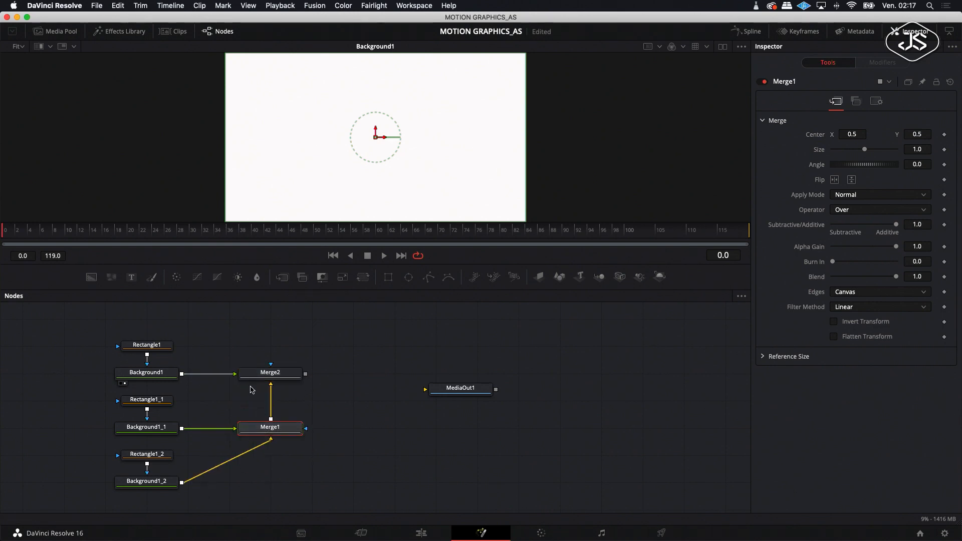
left_click(247, 384)
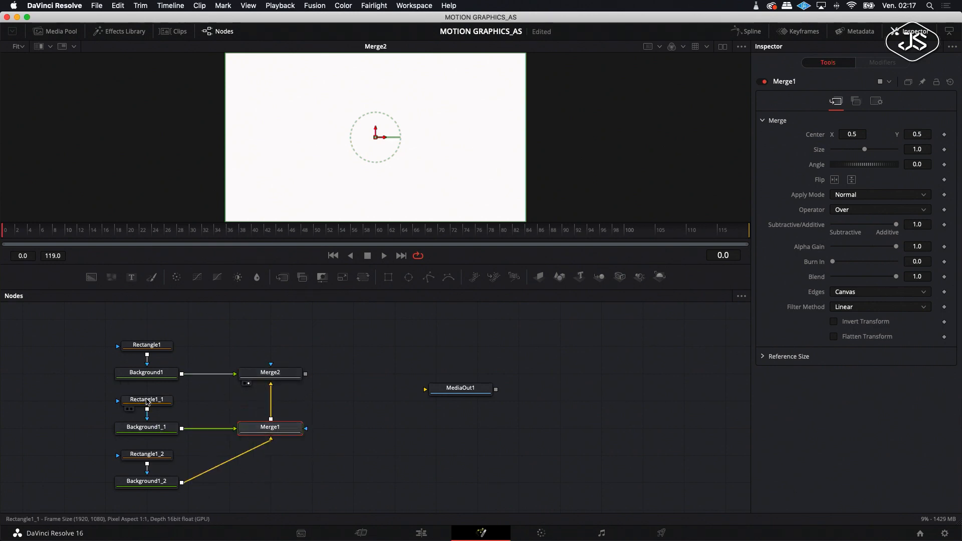
Step: Set Background1_1's color to green, with hue 0.416, saturation 1.0 and value 0.961
left_click(146, 427)
left_click_drag(922, 205, 921, 217)
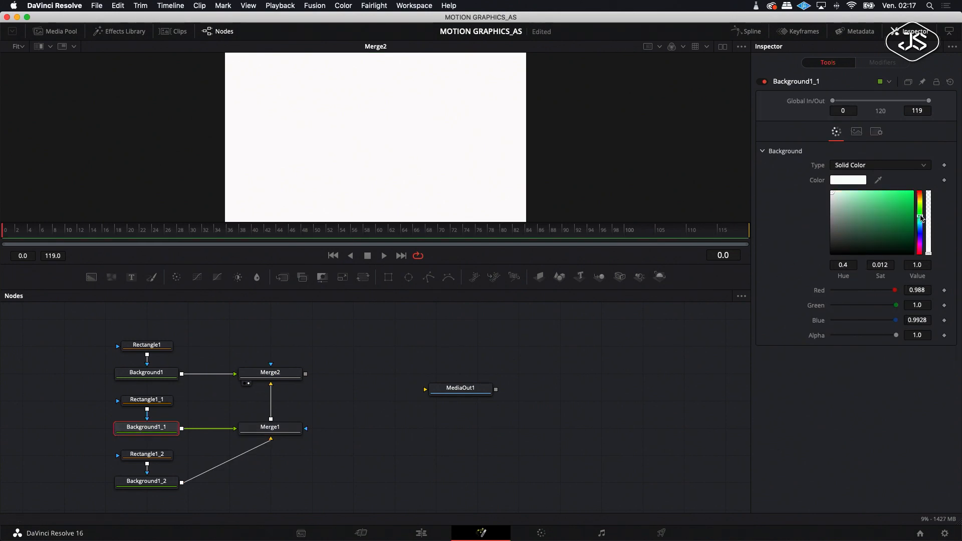
left_click(912, 195)
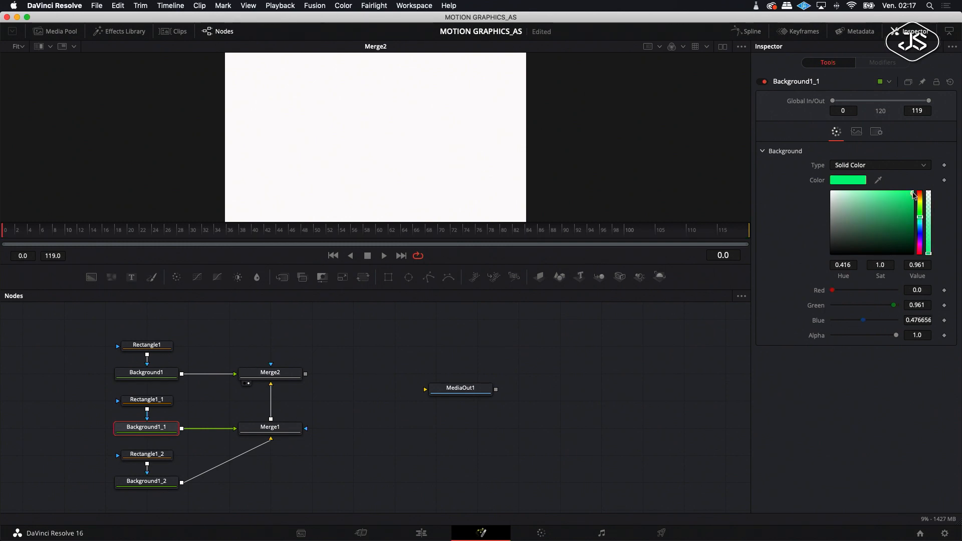
Step: Set the height of the Rectangle1_2 and Rectangle1_1 masks to 0.0
scroll(314, 401, "down", 3)
scroll(317, 400, "right", 2)
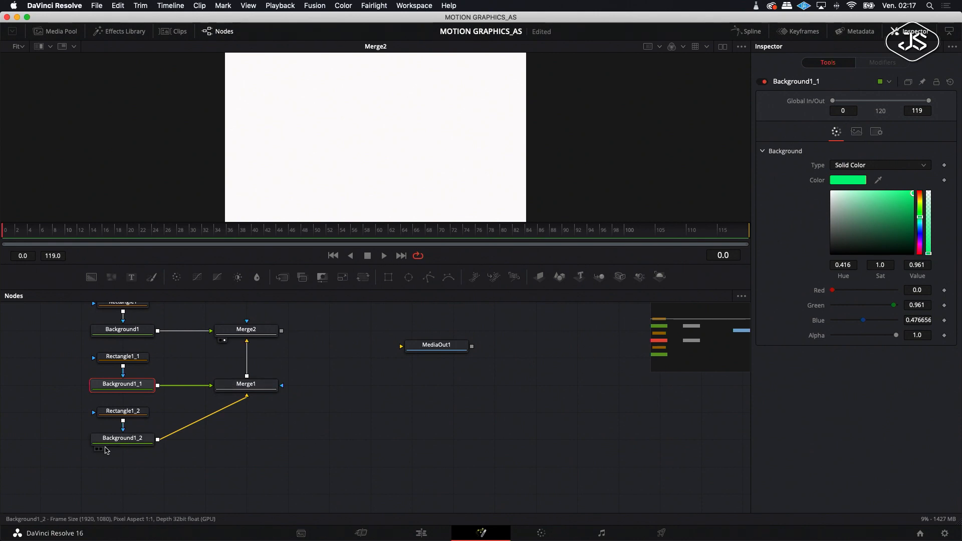
scroll(124, 443, "up", 1)
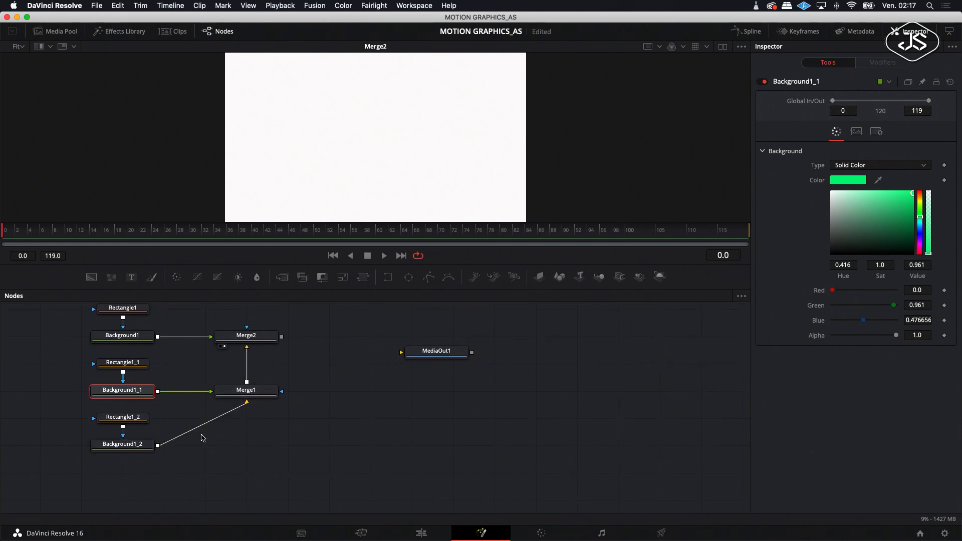
left_click(125, 449)
left_click(126, 416)
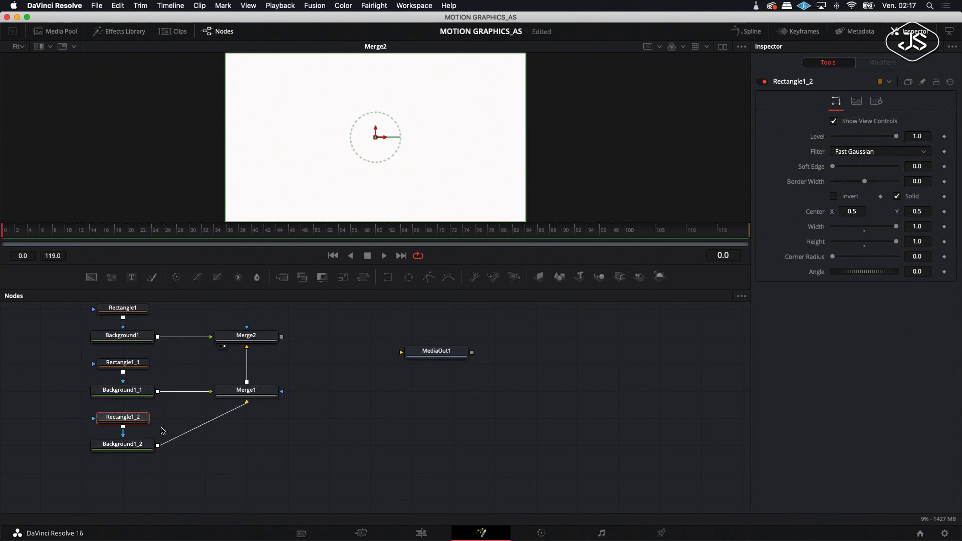
left_click(125, 445)
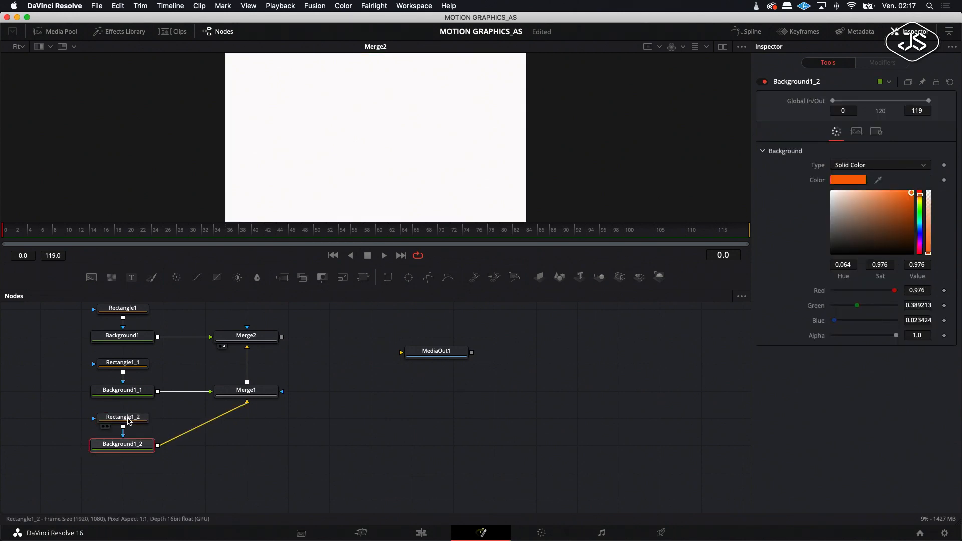
left_click(128, 421)
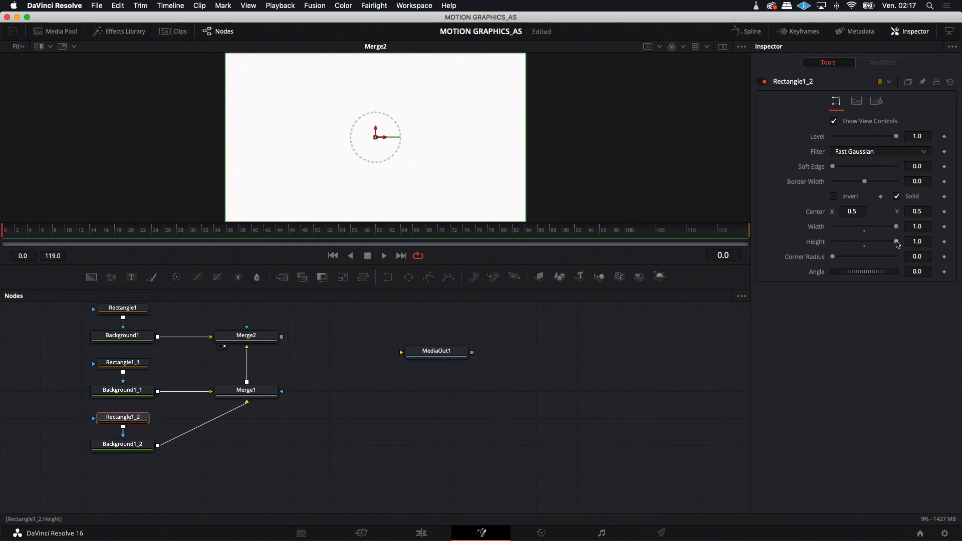
left_click_drag(897, 244, 823, 243)
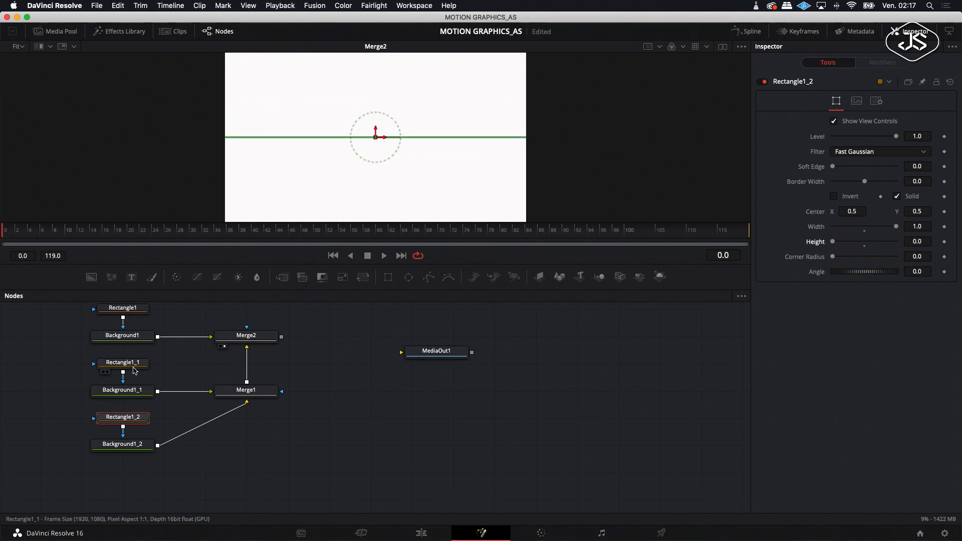
left_click(118, 368)
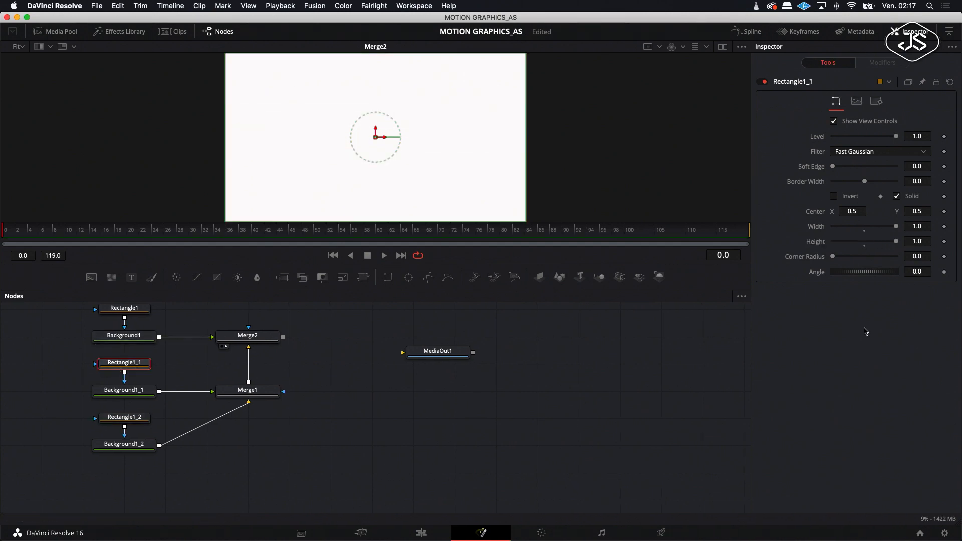
left_click_drag(896, 244, 811, 243)
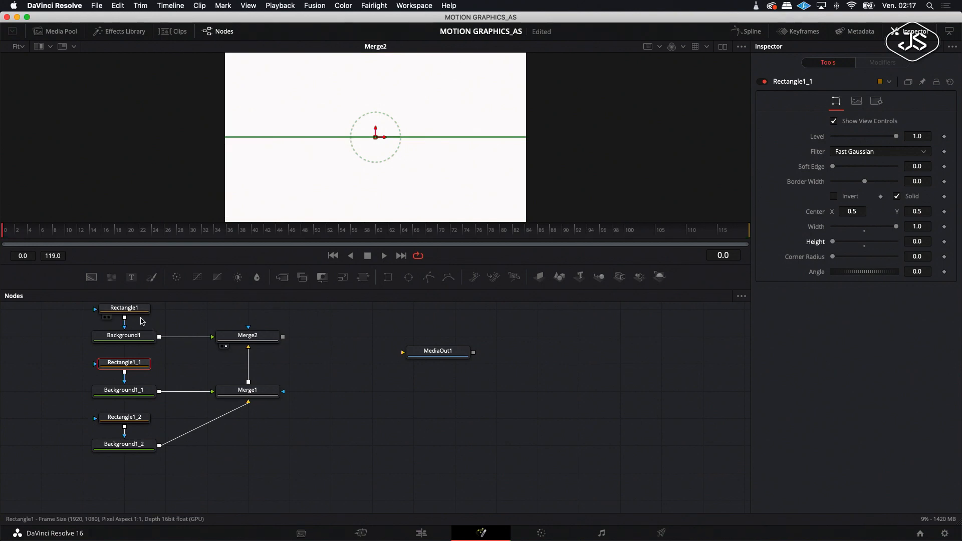
Step: Set the height of the Rectangle1 mask to 0.0
left_click(129, 312)
left_click_drag(896, 242, 823, 249)
left_click(307, 378)
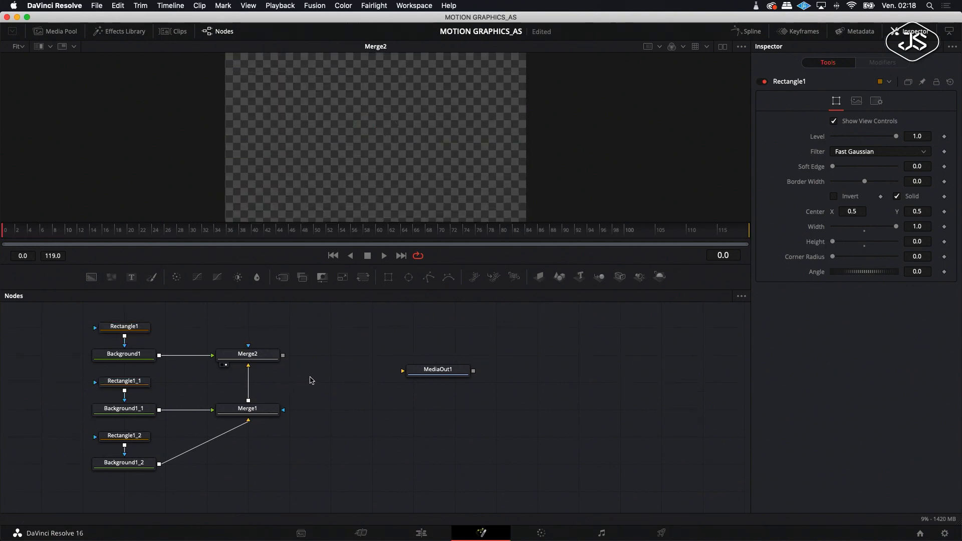
scroll(158, 412, "down", 2)
scroll(140, 407, "up", 1)
scroll(141, 407, "up", 1)
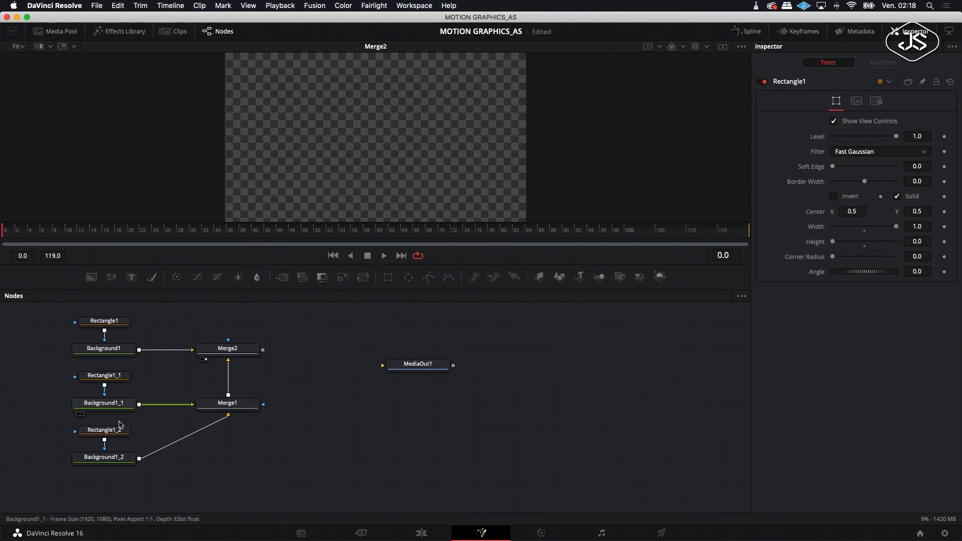
Step: Animate the Rectangle1_2 mask's height with keyframes from 0.0 at frame 0 to 1.0 at frame 10
left_click(106, 432)
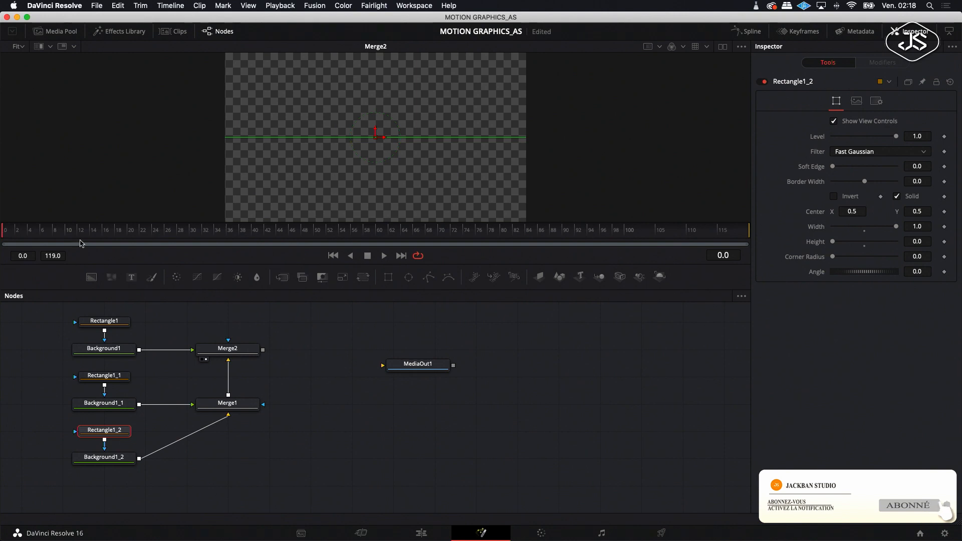
left_click(944, 242)
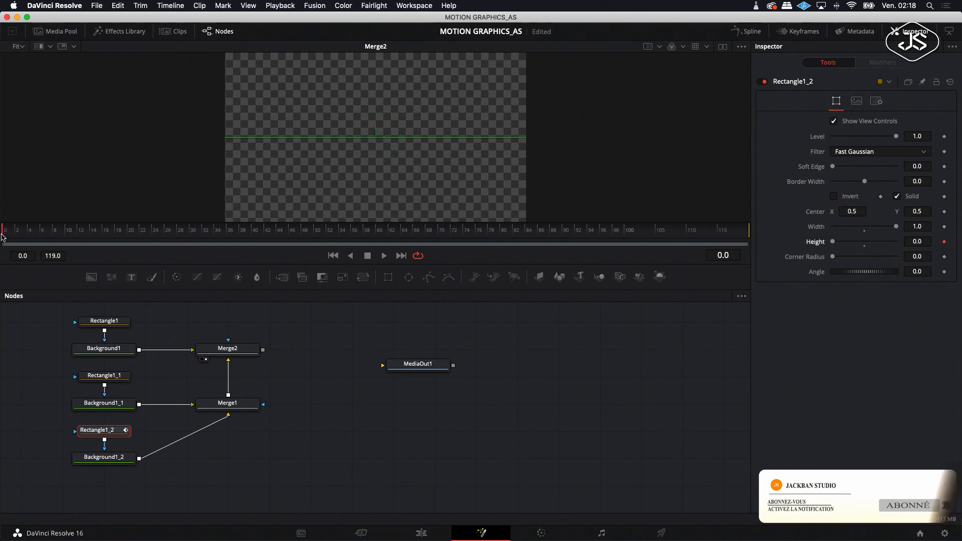
left_click(65, 229)
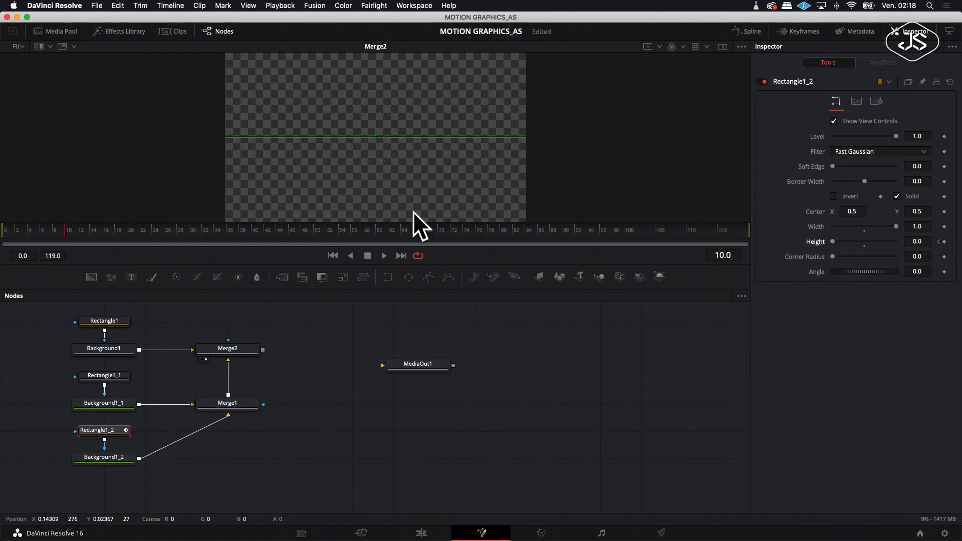
left_click_drag(832, 242, 906, 246)
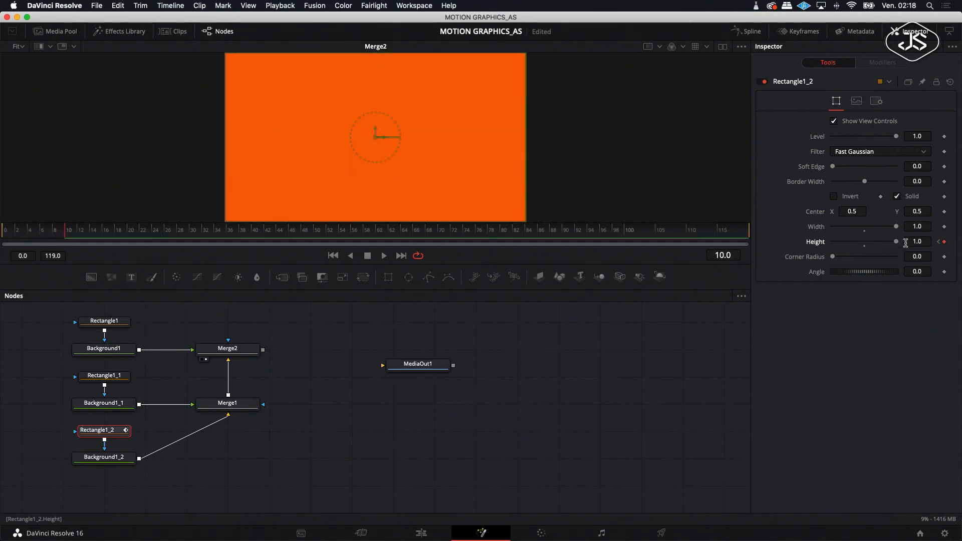
Step: Smooth Rectangle1_2's height curve in the Spline editor and stretch the end keyframe's handle back to frame 0
left_click(749, 31)
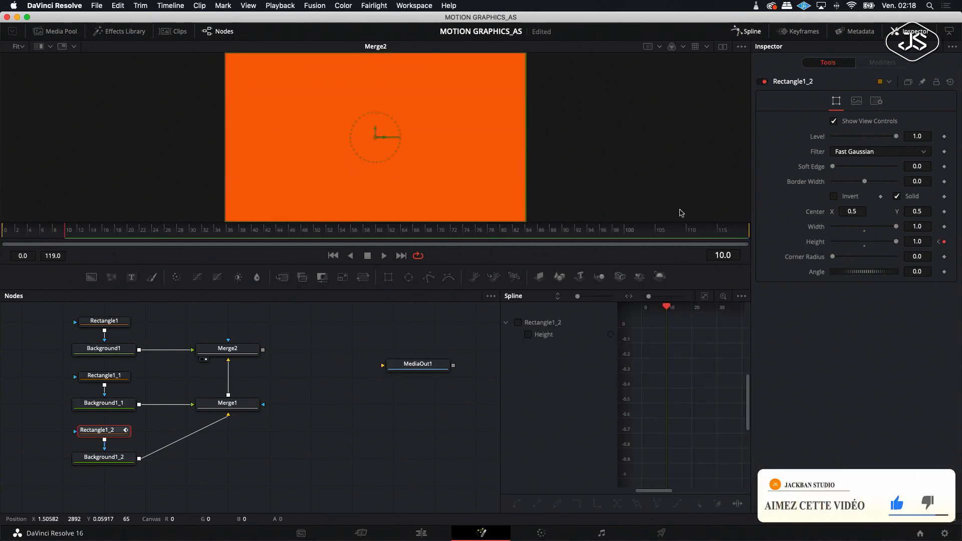
left_click(529, 335)
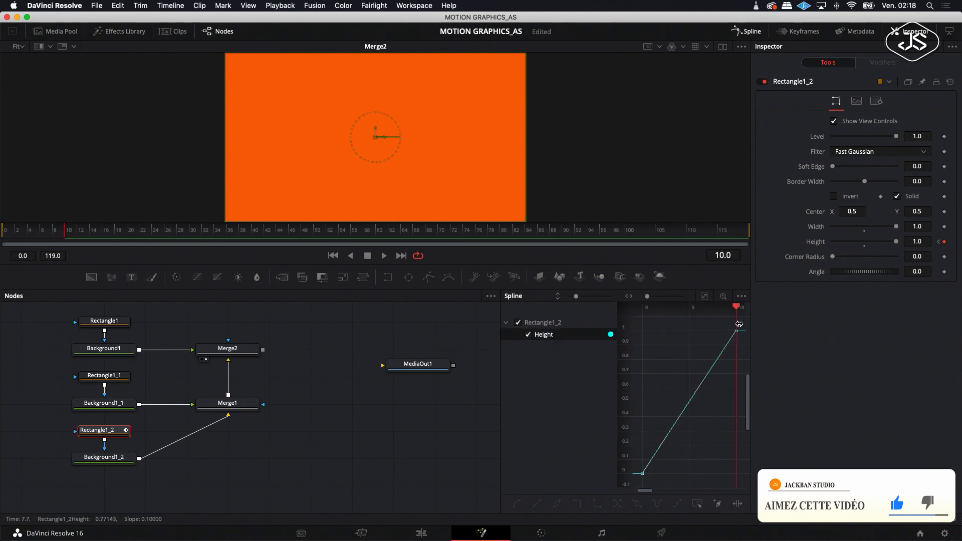
left_click_drag(741, 330, 637, 488)
left_click(517, 504)
left_click_drag(705, 331, 643, 331)
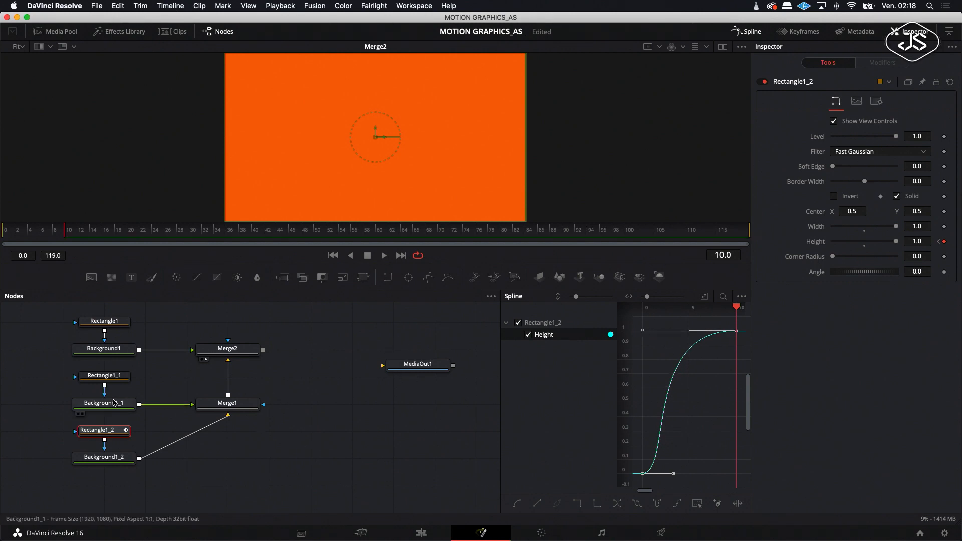
Step: Keyframe the Rectangle1_1 mask's height at 0.0 on frame 5 and limit the Spline editor to the selected node's curves
left_click(104, 375)
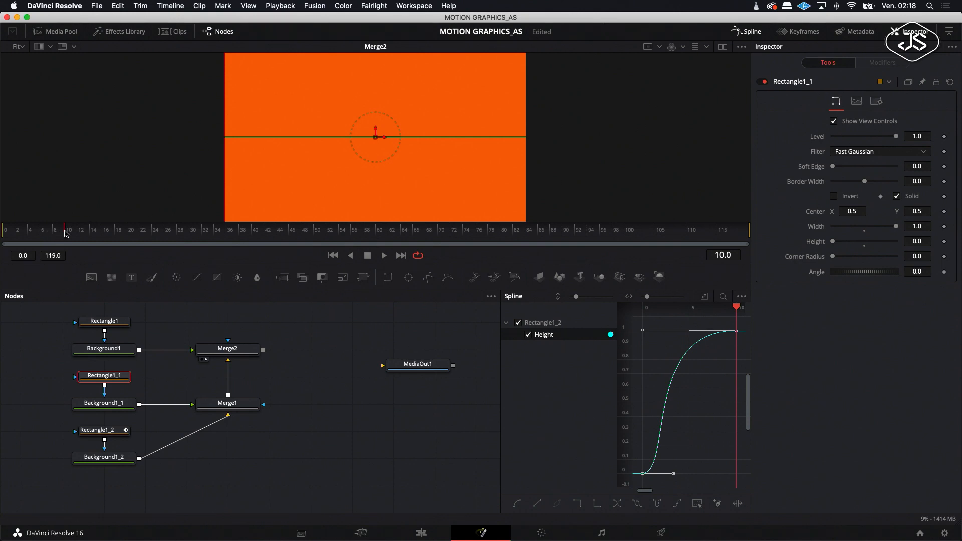
left_click(30, 236)
left_click_drag(29, 237, 35, 237)
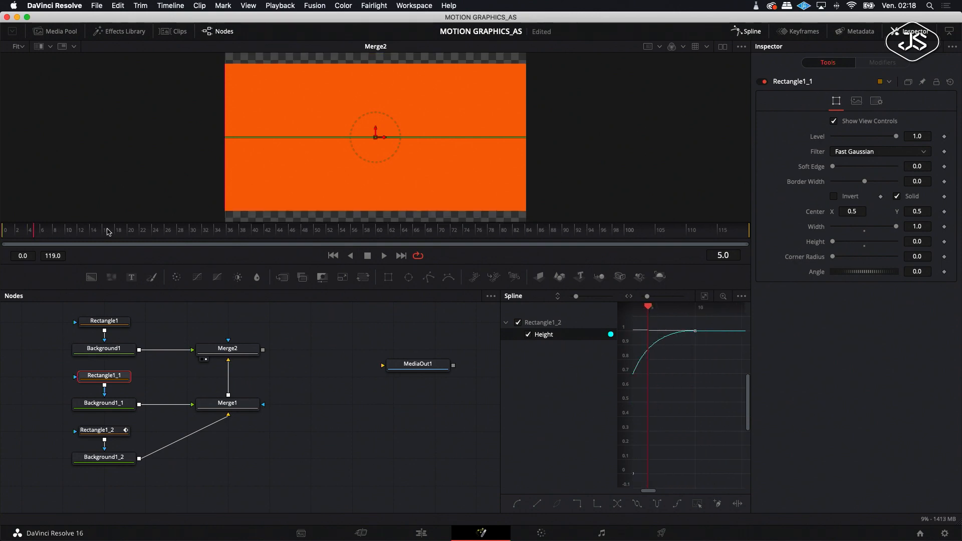
left_click(944, 242)
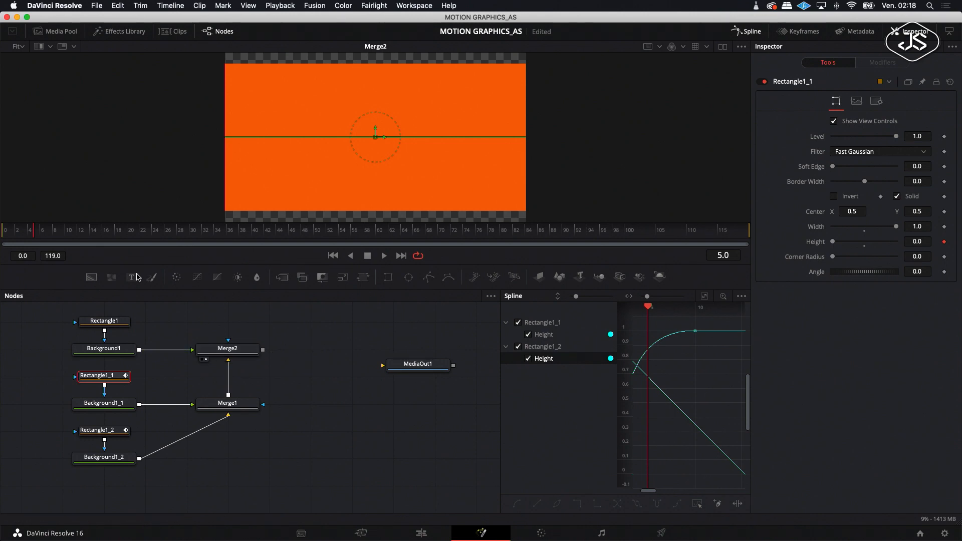
left_click(742, 296)
left_click(717, 311)
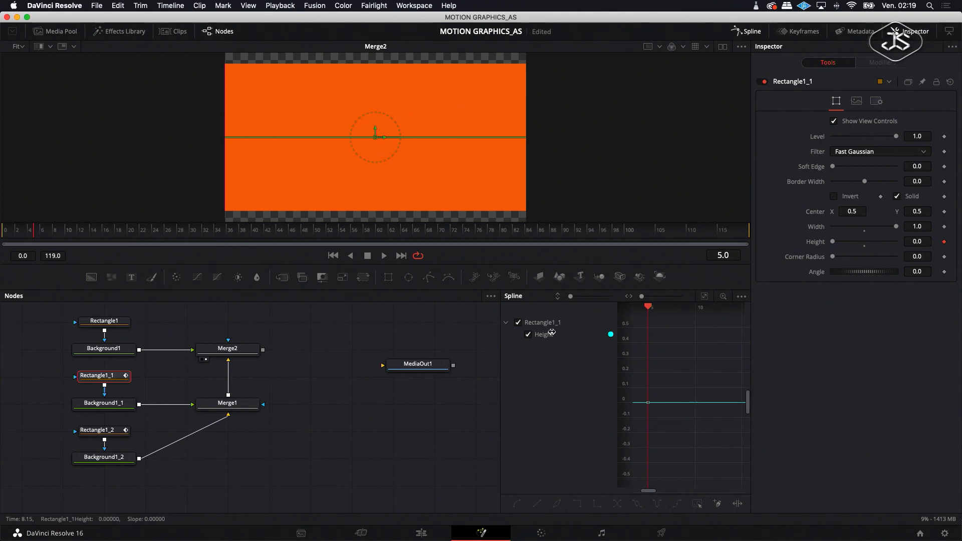
Step: Set the Rectangle1_1 mask's height to 1.0 at frame 15
left_click(73, 235)
left_click_drag(73, 236, 84, 237)
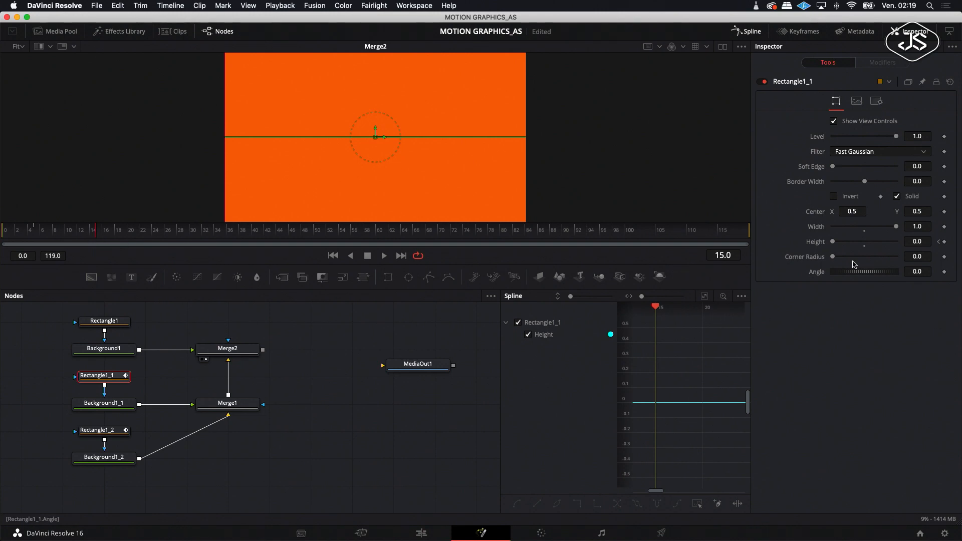
left_click_drag(834, 243, 902, 244)
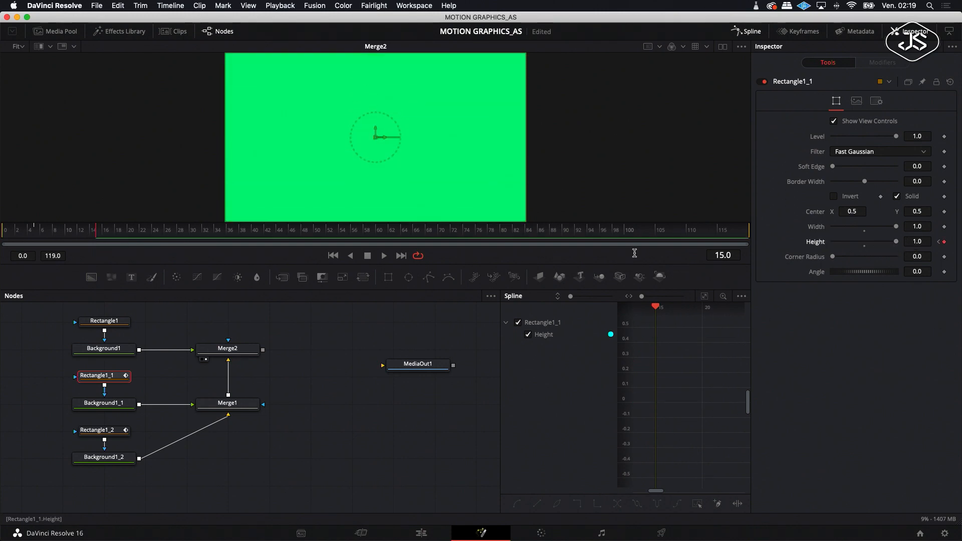
Step: Fit and smooth Rectangle1_1's height curve, stretching the end keyframe's handle back to about frame 5
left_click(704, 297)
left_click(704, 298)
left_click_drag(742, 323, 636, 483)
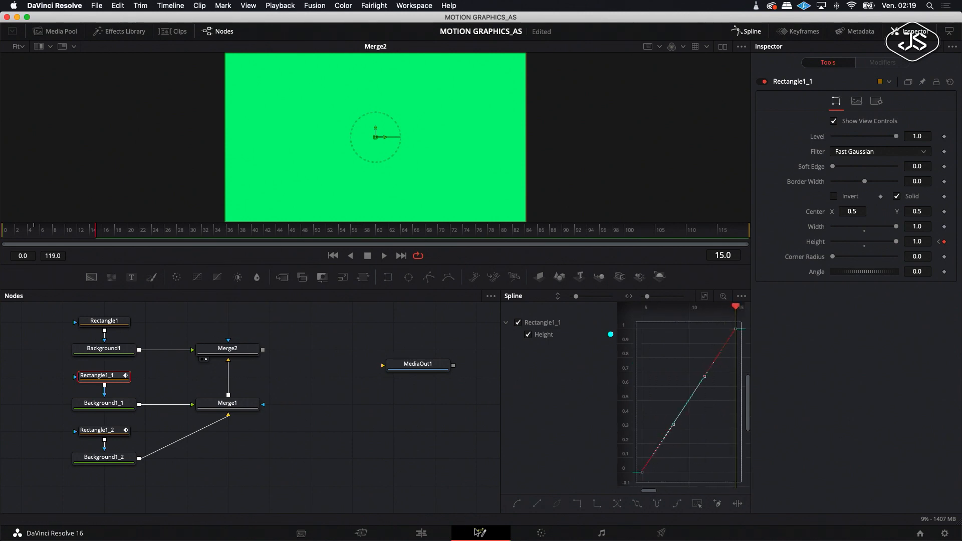
left_click(516, 503)
left_click_drag(736, 307, 642, 307)
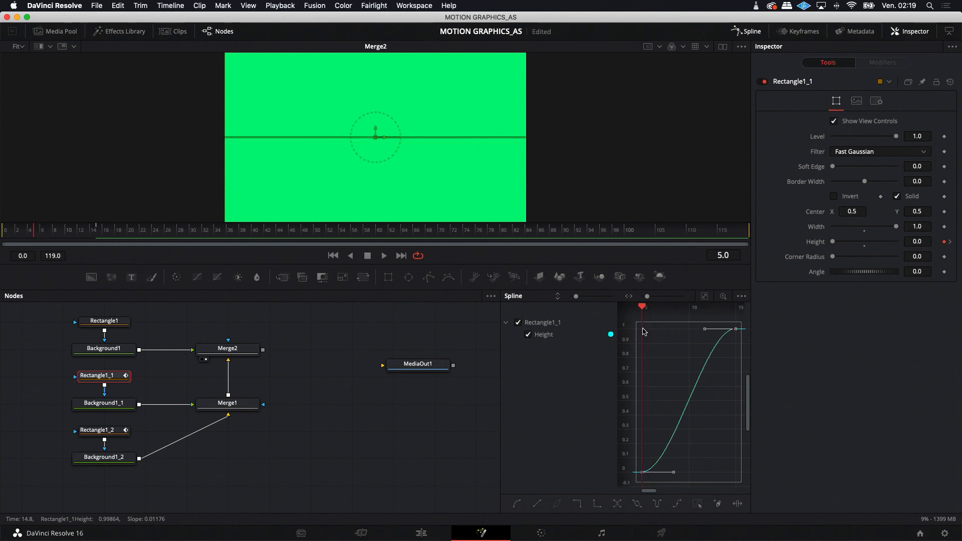
left_click_drag(705, 329, 640, 332)
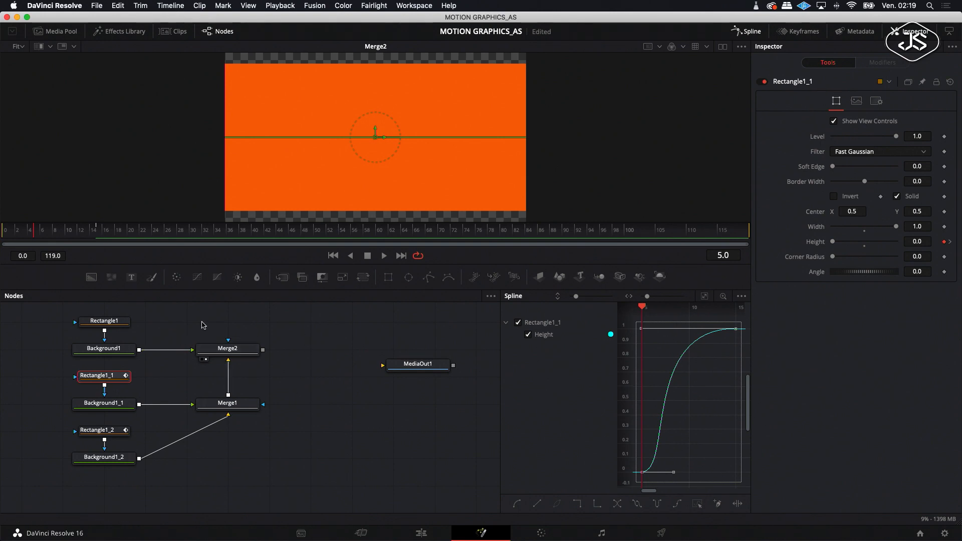
Step: Animate the Rectangle1 mask's height with keyframes from 0.0 at frame 10 to 1.0 at frame 20
left_click_drag(37, 240, 68, 237)
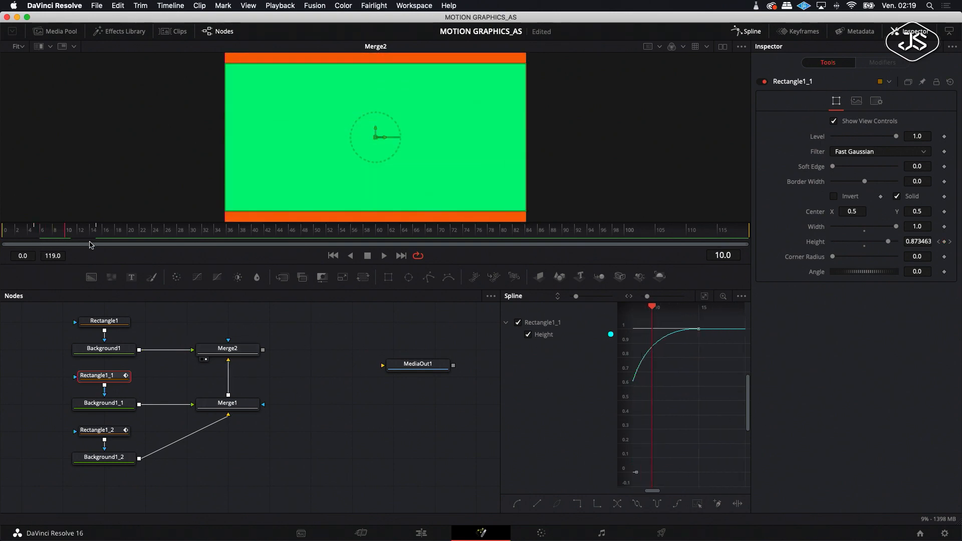
left_click(97, 322)
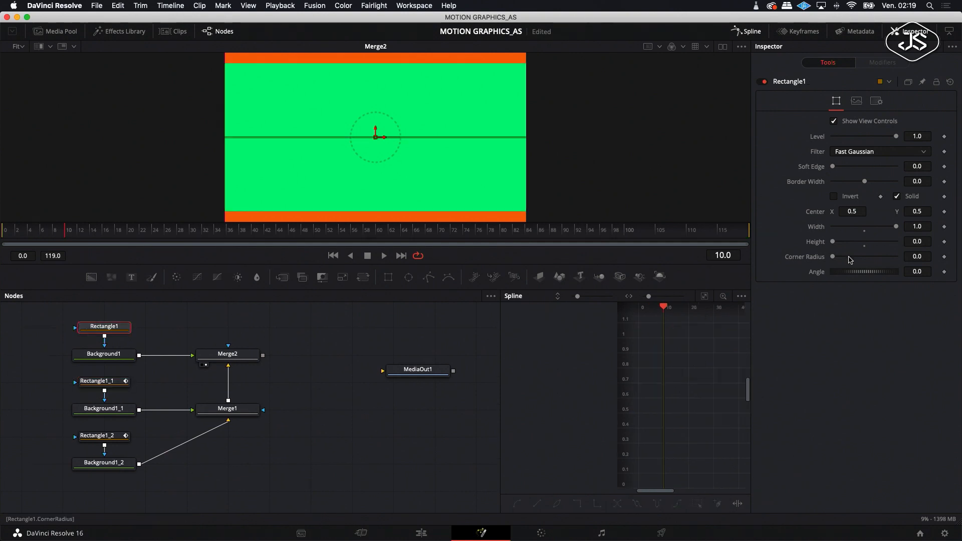
left_click(945, 243)
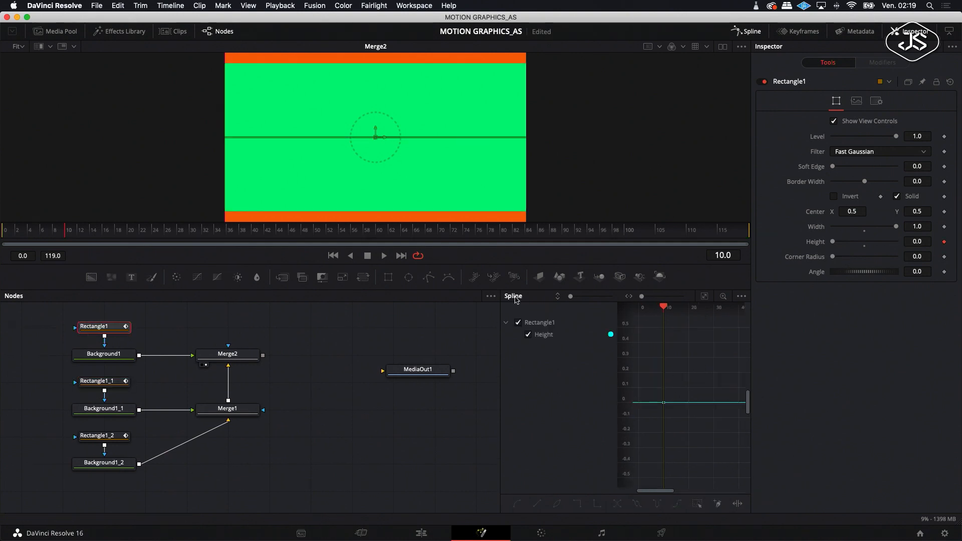
left_click_drag(666, 311, 684, 312)
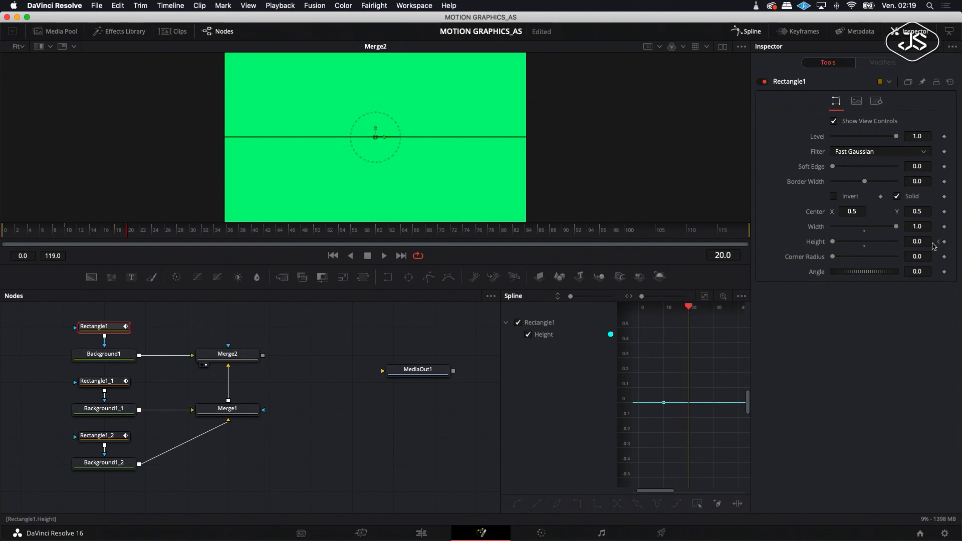
left_click_drag(833, 242, 896, 242)
Step: Smooth both keyframes of Rectangle1's height curve and stretch the end keyframe's handle back to about frame 10
left_click(705, 297)
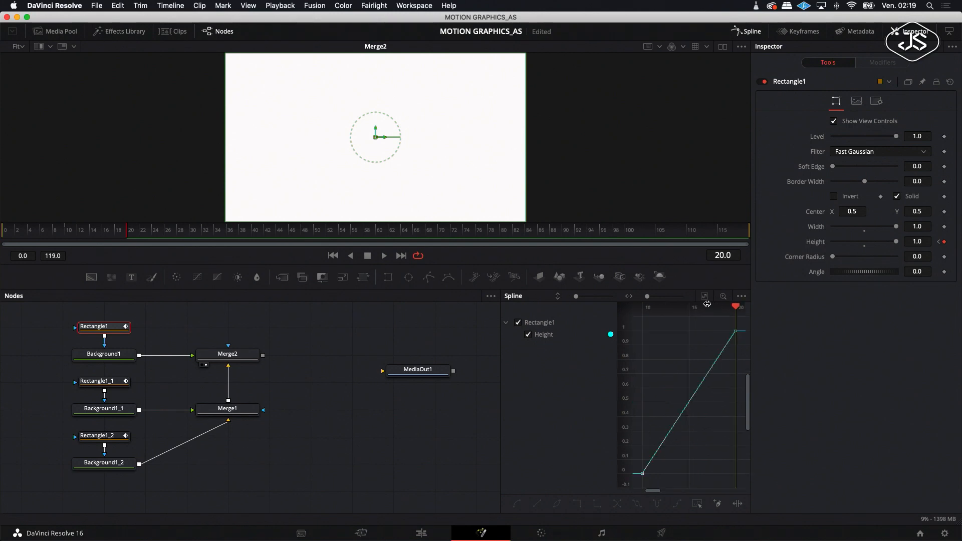
left_click(643, 471)
left_click(515, 504)
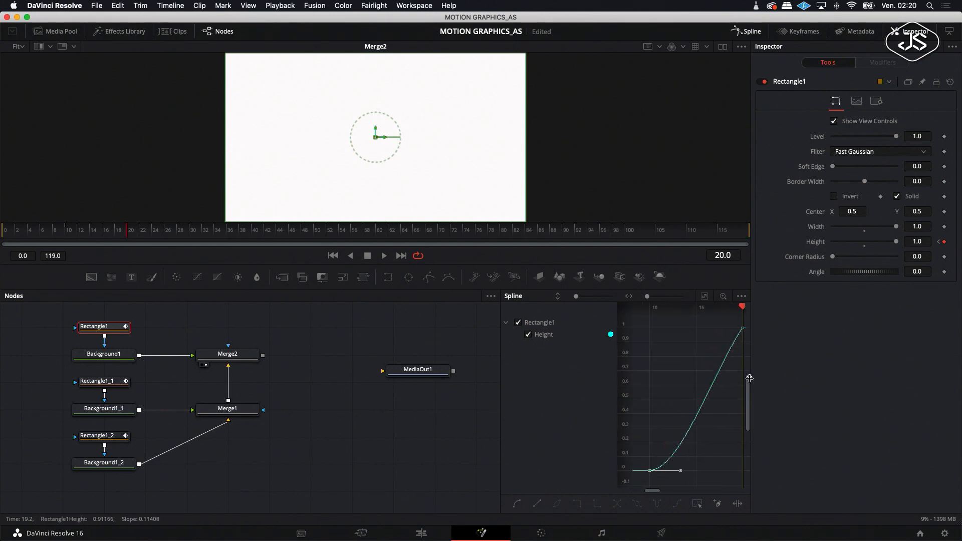
left_click_drag(742, 307, 721, 321)
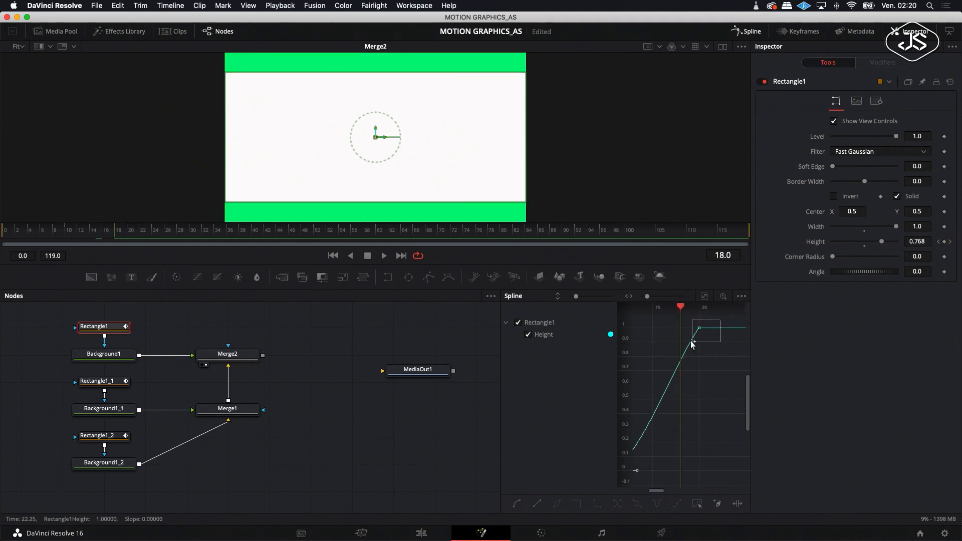
left_click(517, 503)
scroll(663, 381, "left", 3)
scroll(661, 380, "right", 1)
left_click_drag(722, 307, 645, 328)
left_click_drag(707, 329, 643, 334)
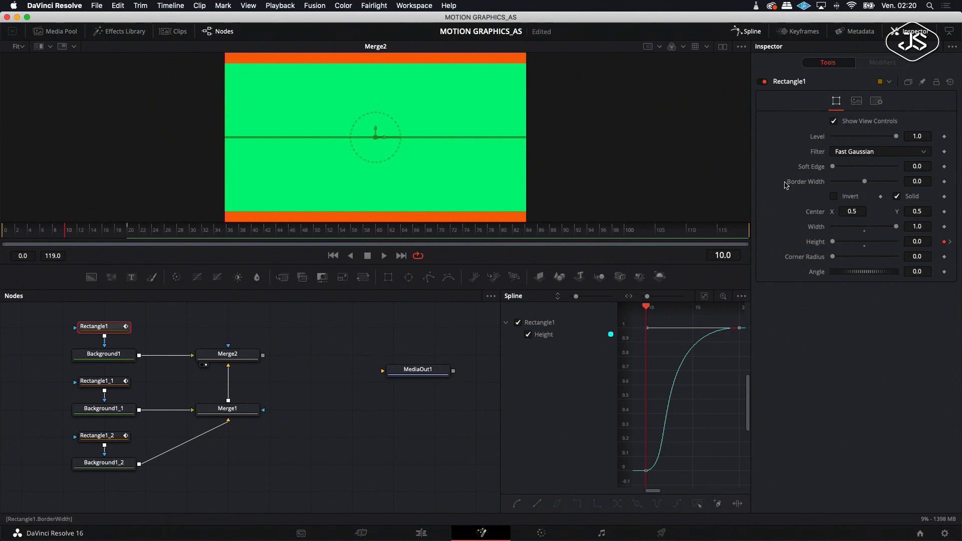
Step: Shorten the playback range to end at frame 33 and preview the animation
left_click_drag(747, 234, 379, 256)
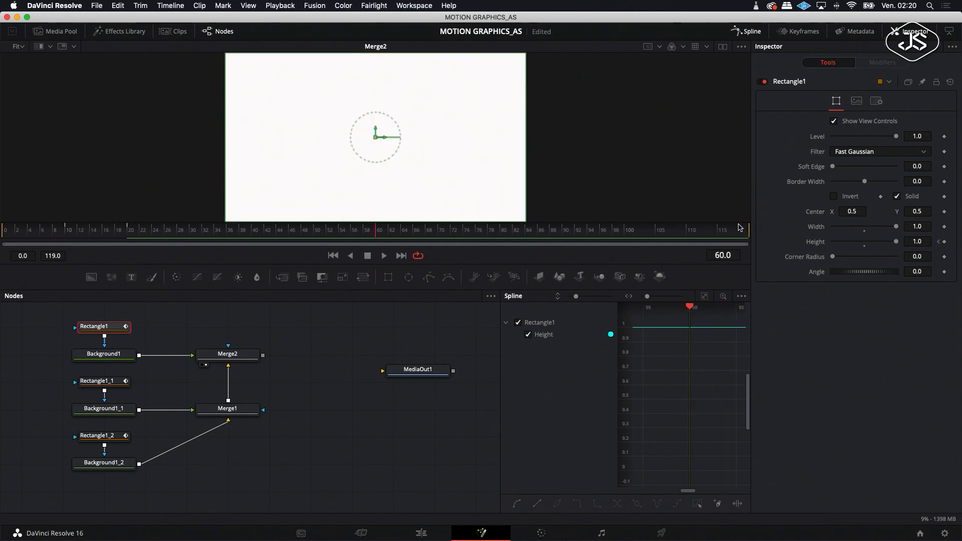
left_click_drag(747, 234, 636, 234)
left_click(384, 256)
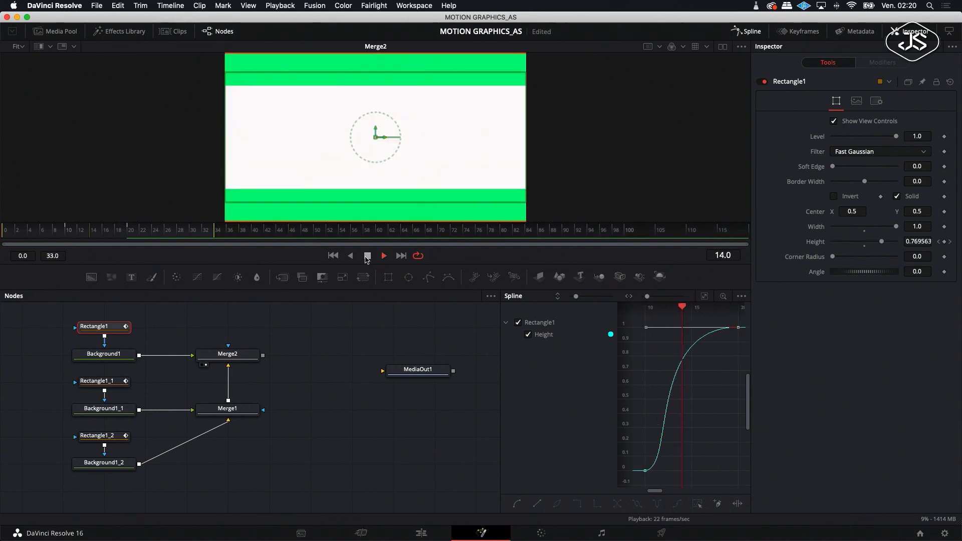
left_click(367, 256)
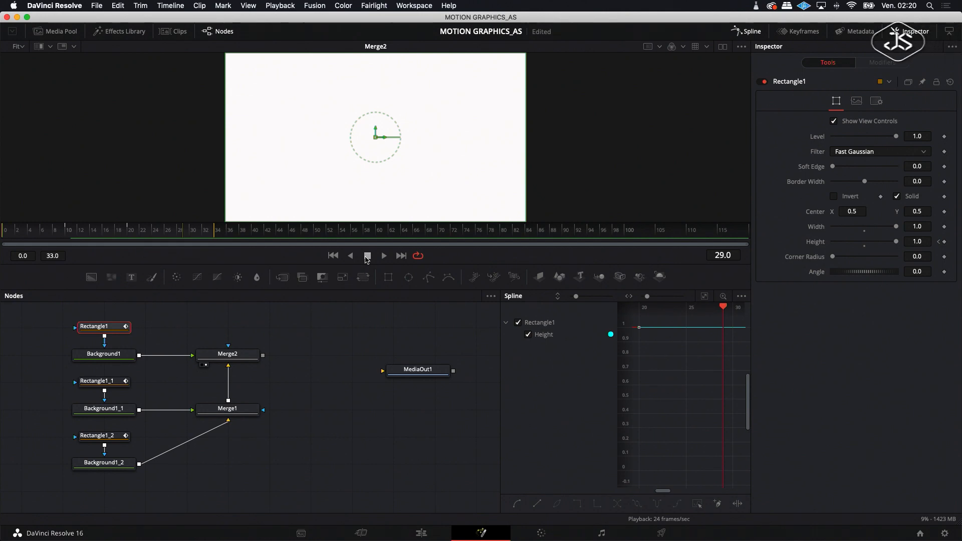
Step: Shift all the rectangle, background and merge nodes together farther away from MediaOut1 to free up space
left_click(251, 354)
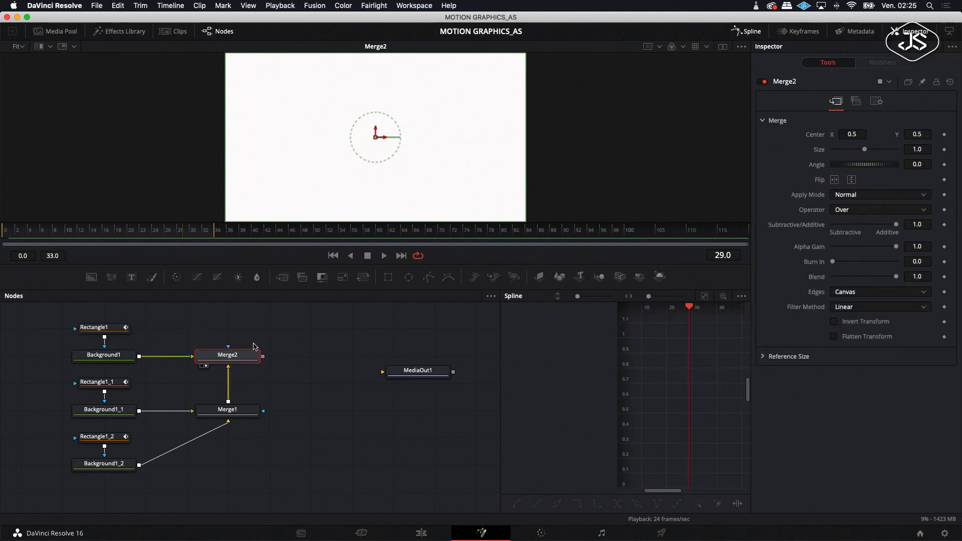
left_click(292, 347)
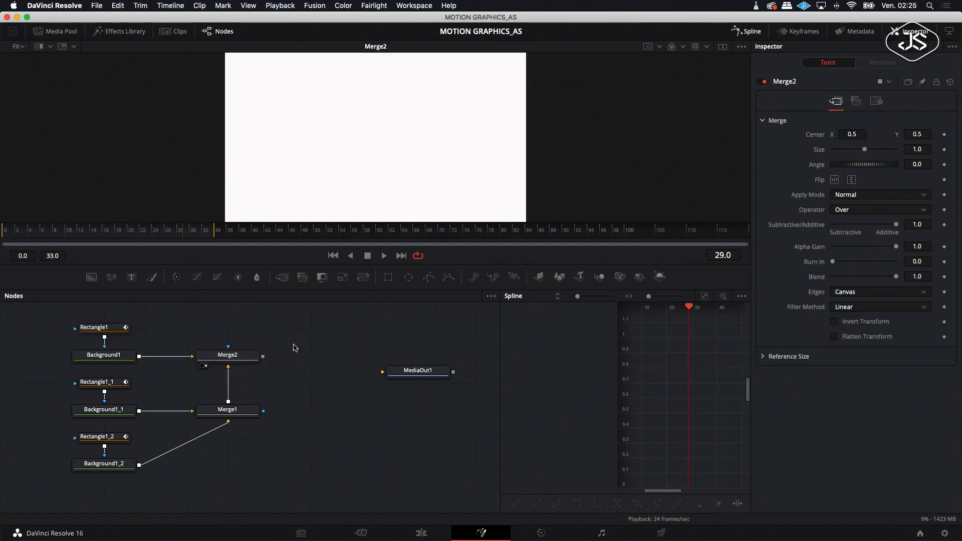
left_click_drag(253, 328, 72, 476)
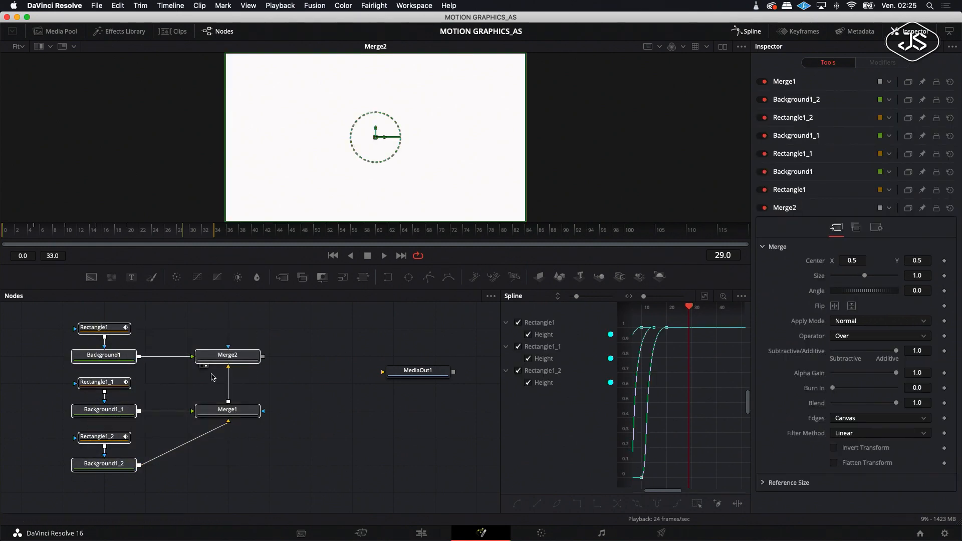
left_click_drag(231, 365, 191, 365)
left_click(279, 364)
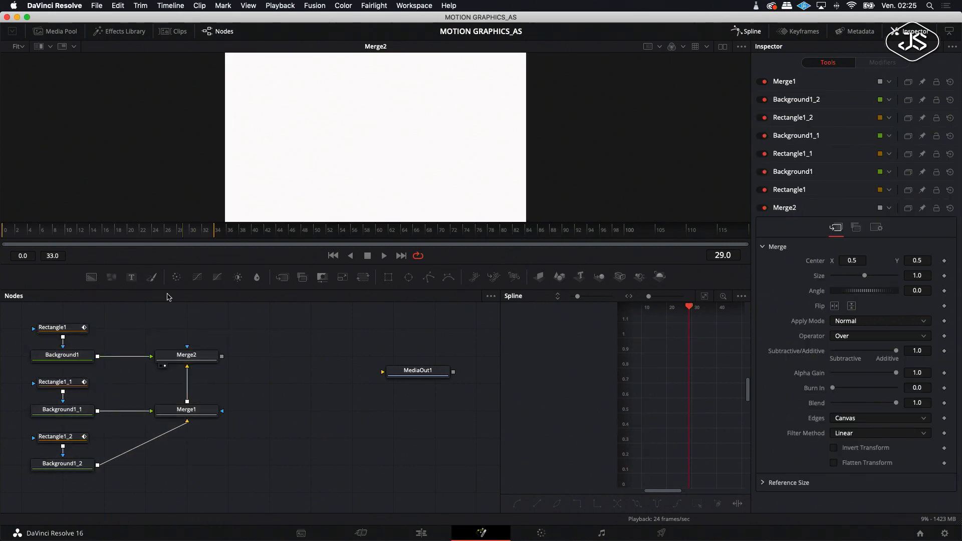
Step: Add a Text node and merge it over Merge2's output
left_click(131, 277)
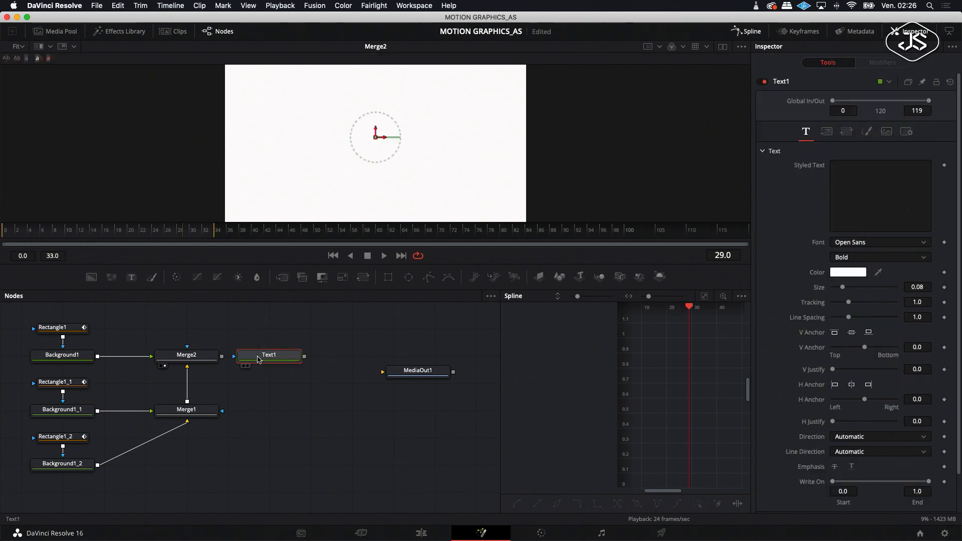
left_click_drag(289, 359, 222, 356)
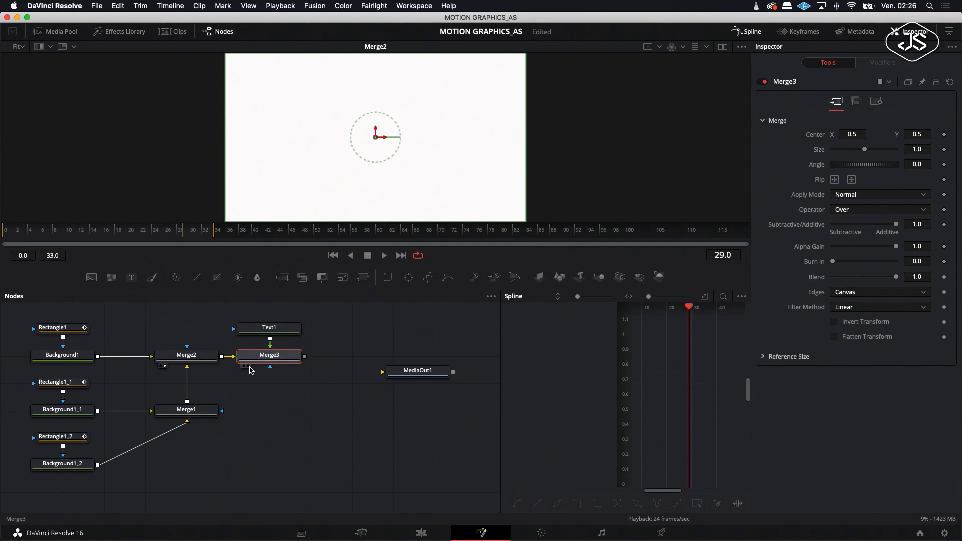
Step: Display Merge3 in the viewer and set the Text1 node's colour to Tangerine
left_click(247, 367)
left_click(269, 327)
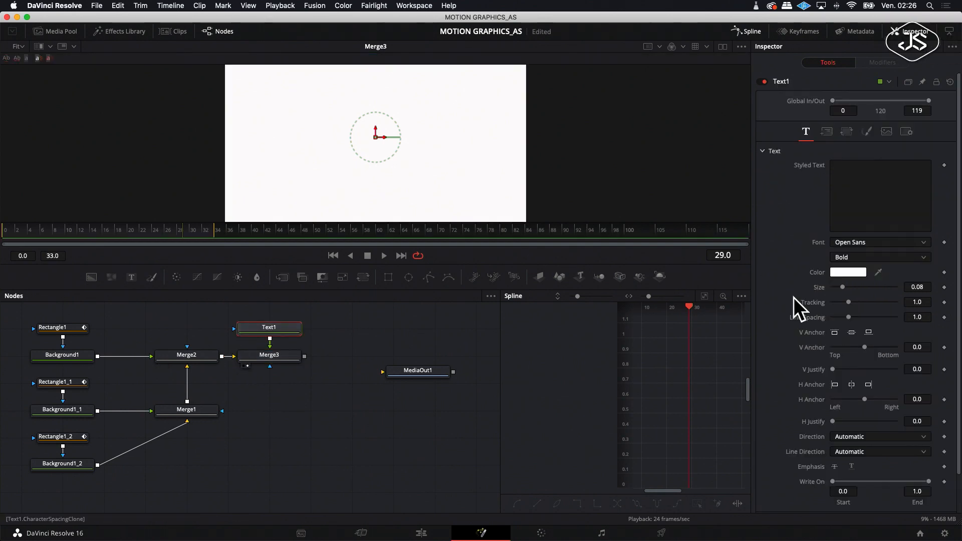
left_click(848, 273)
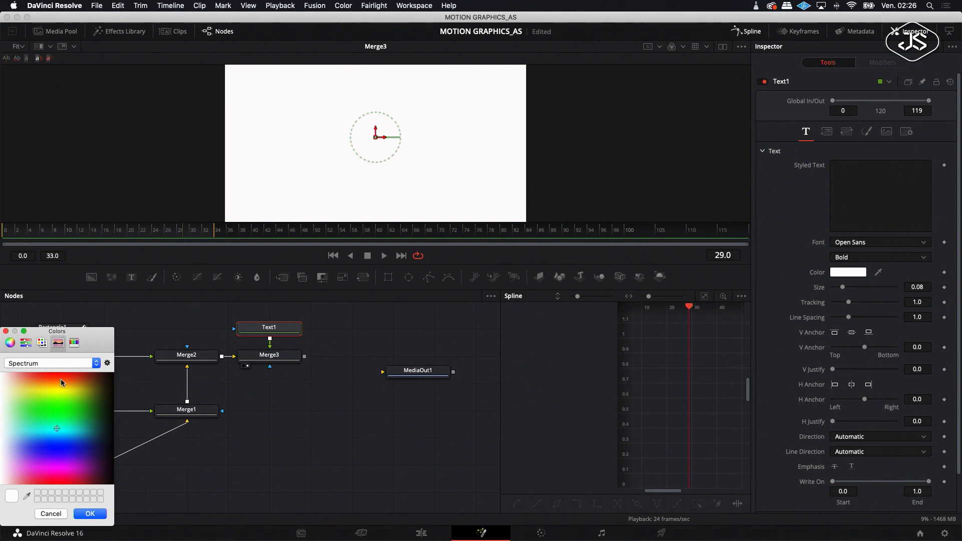
left_click(75, 343)
left_click(14, 434)
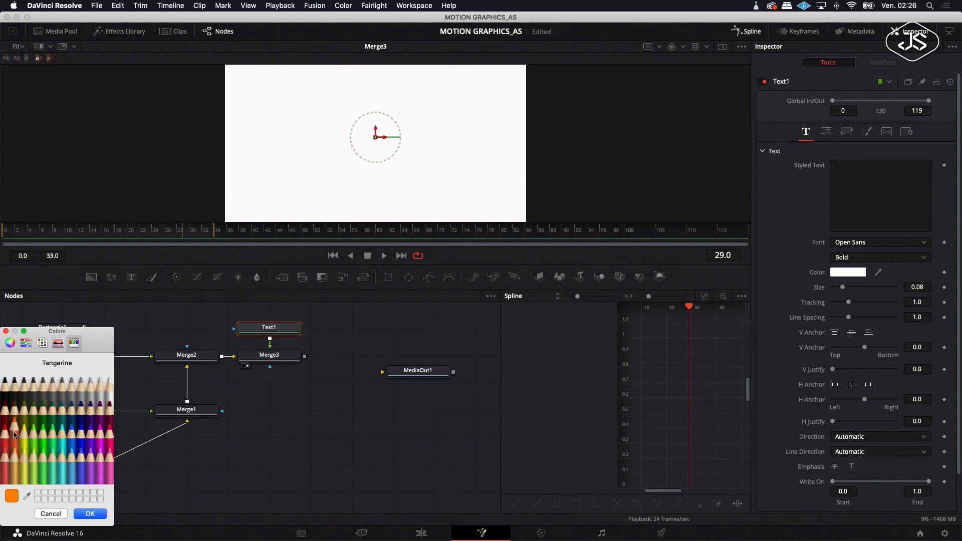
left_click(89, 514)
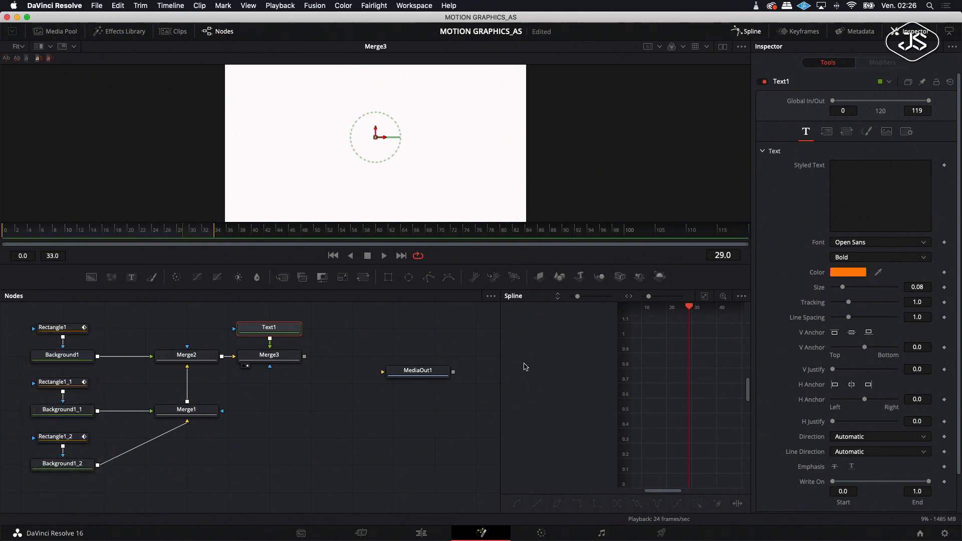
Step: Enter MOTION GRAPHICS as the styled text of Text1
scroll(285, 328, "up", 1)
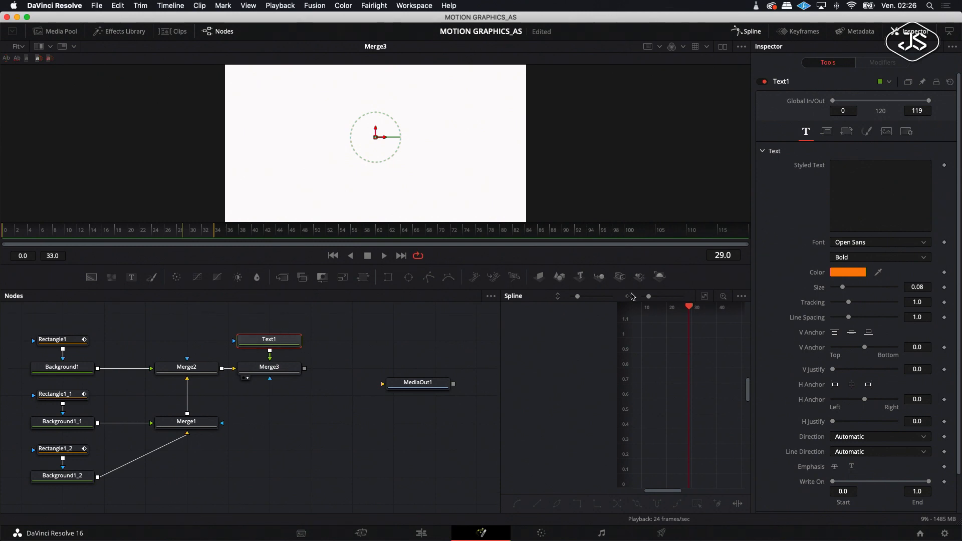
left_click(838, 174)
type("MOTIO")
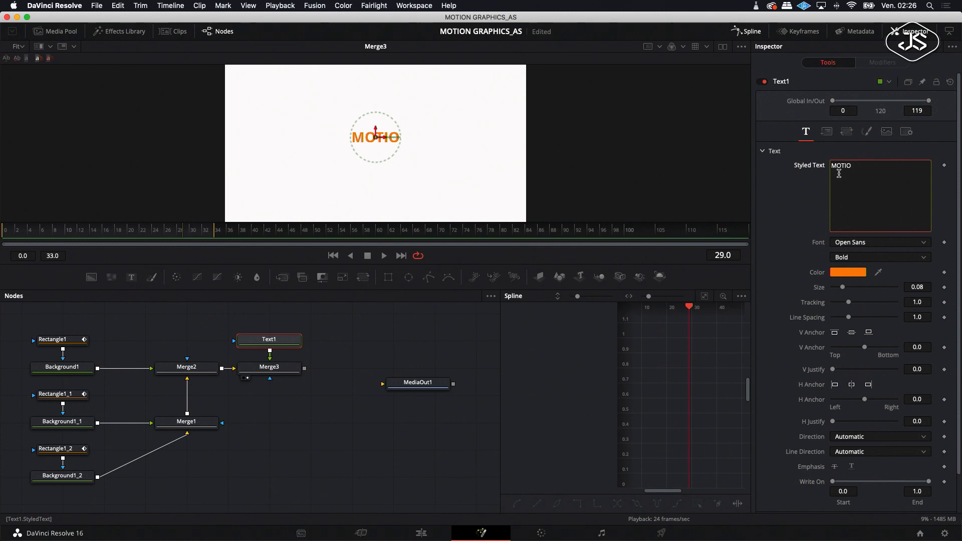
type("N GRAPHICS")
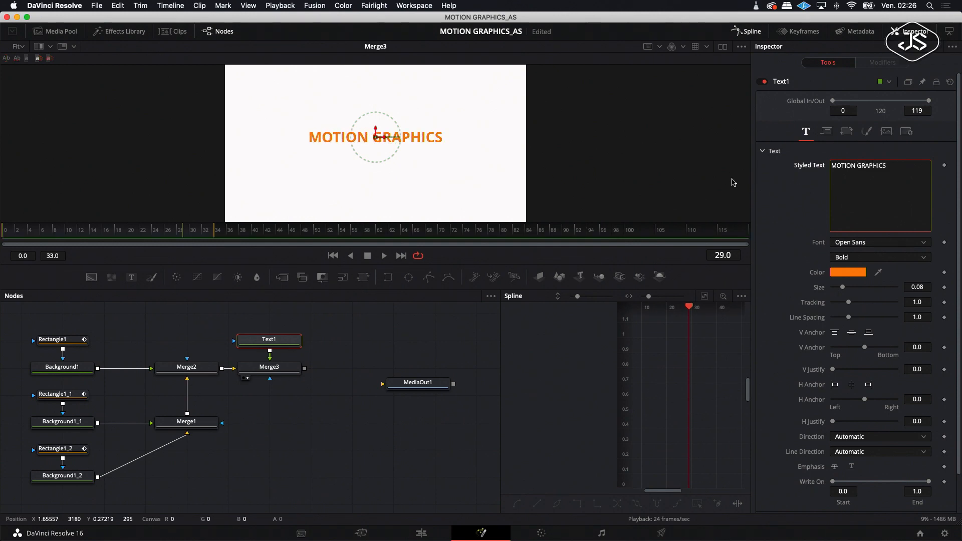
left_click(330, 337)
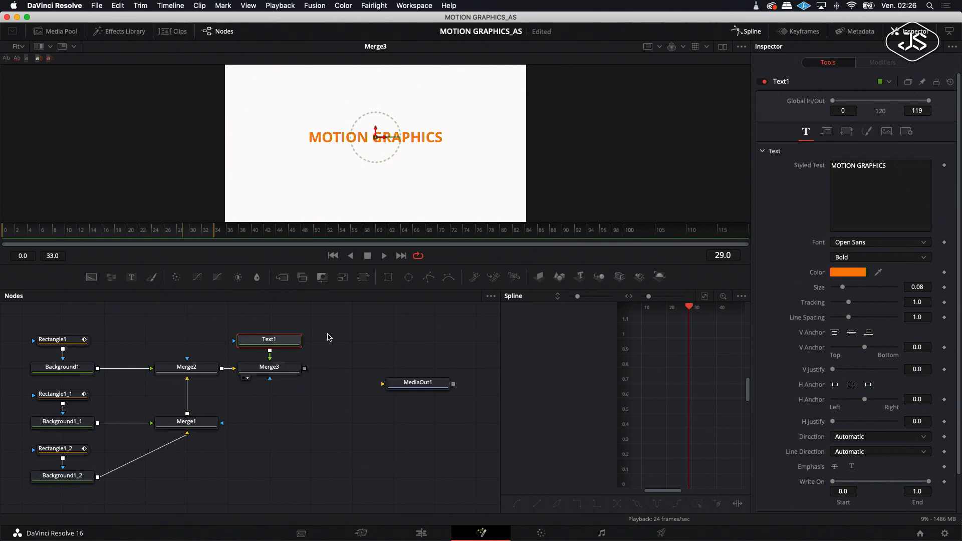
Step: Mask Text1 with a new Rectangle node and reduce the mask's height to about 0.127, just around the title
scroll(280, 343, "up", 1)
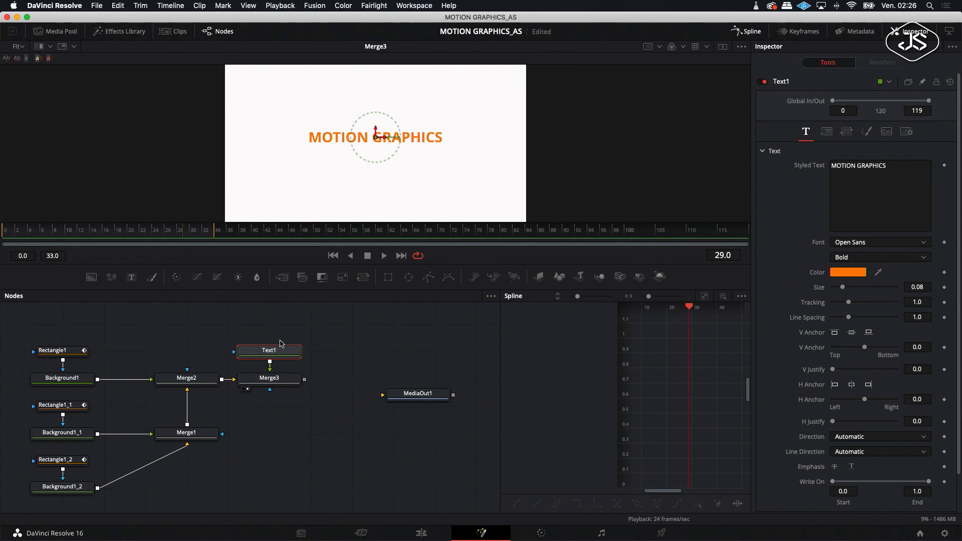
left_click(389, 276)
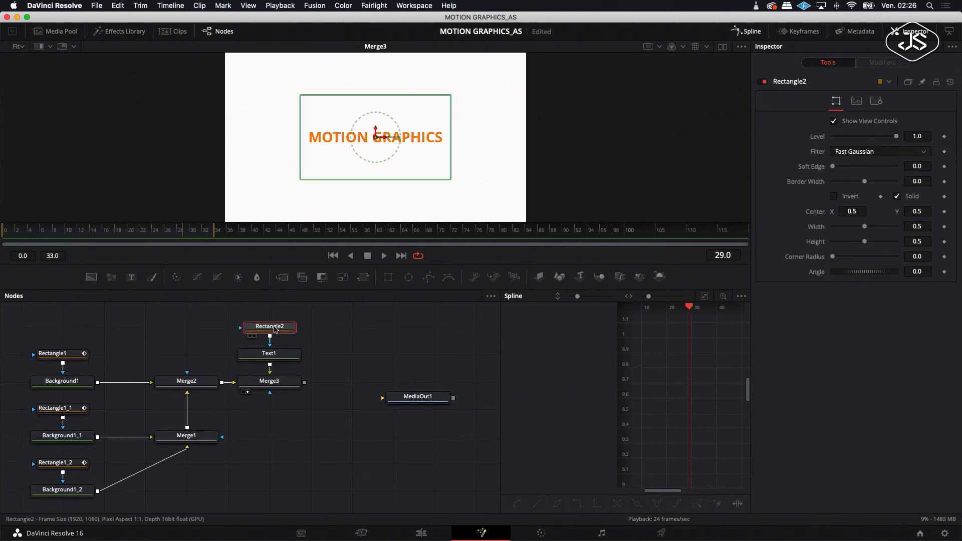
left_click(328, 306)
left_click(282, 328)
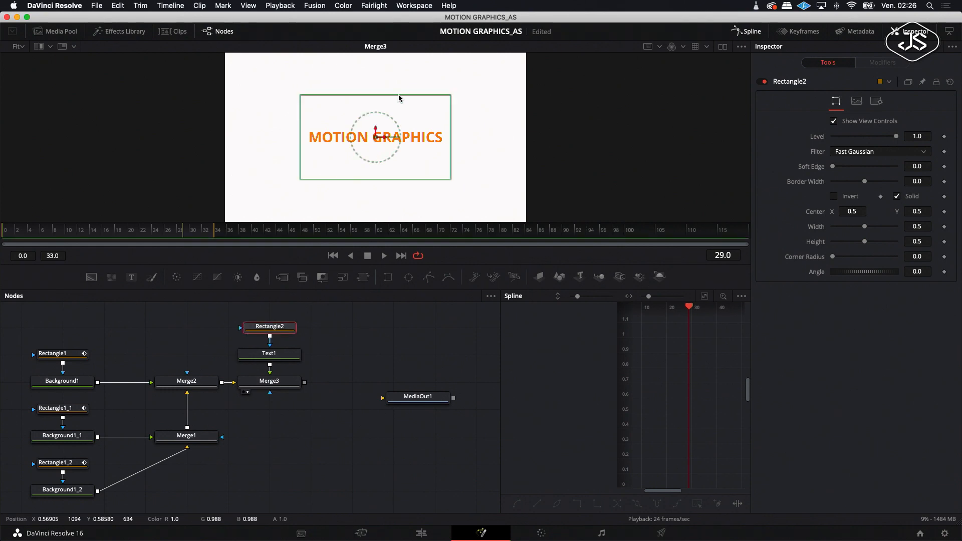
left_click_drag(396, 95, 396, 128)
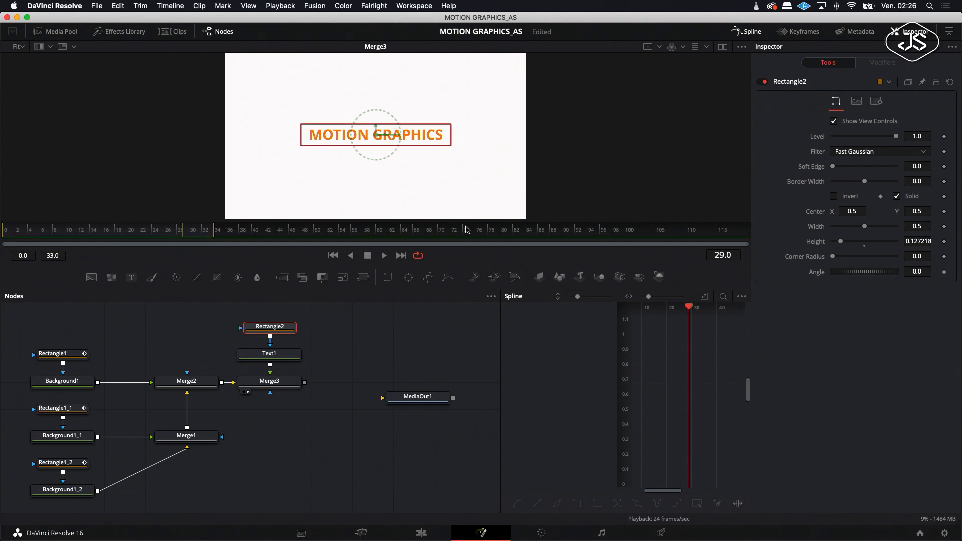
Step: Keyframe Rectangle2's height at 0.102 on frame 20 and 0.0 on frame 10
left_click_drag(176, 237, 132, 238)
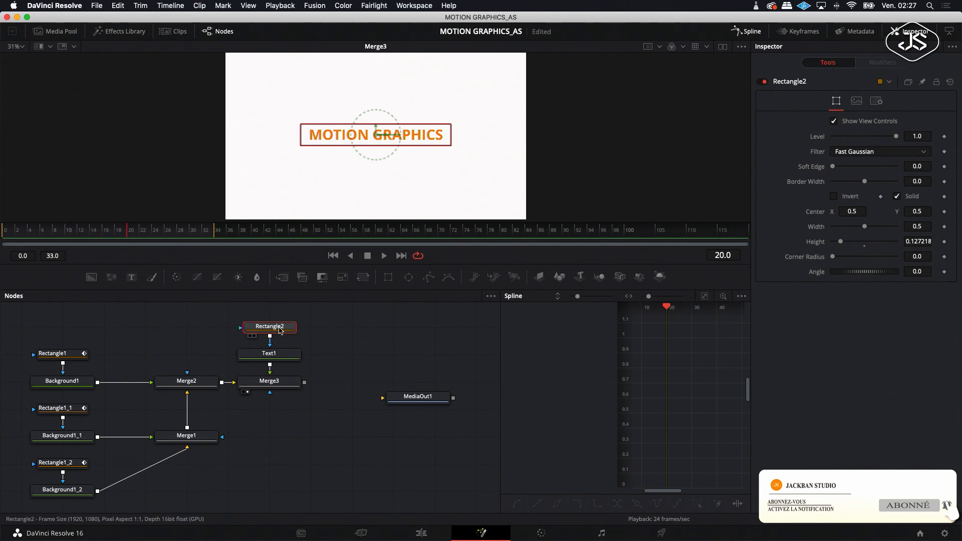
left_click_drag(841, 244, 839, 245)
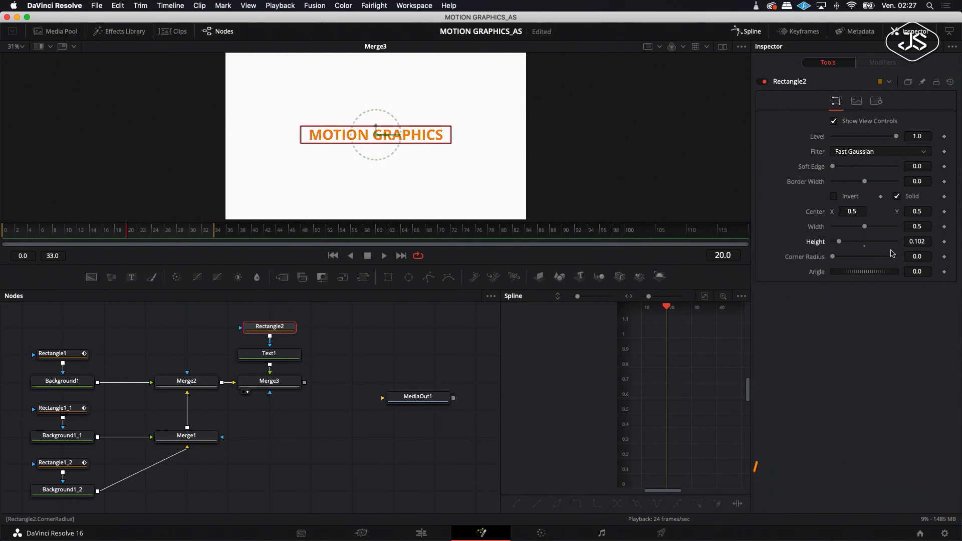
left_click(944, 242)
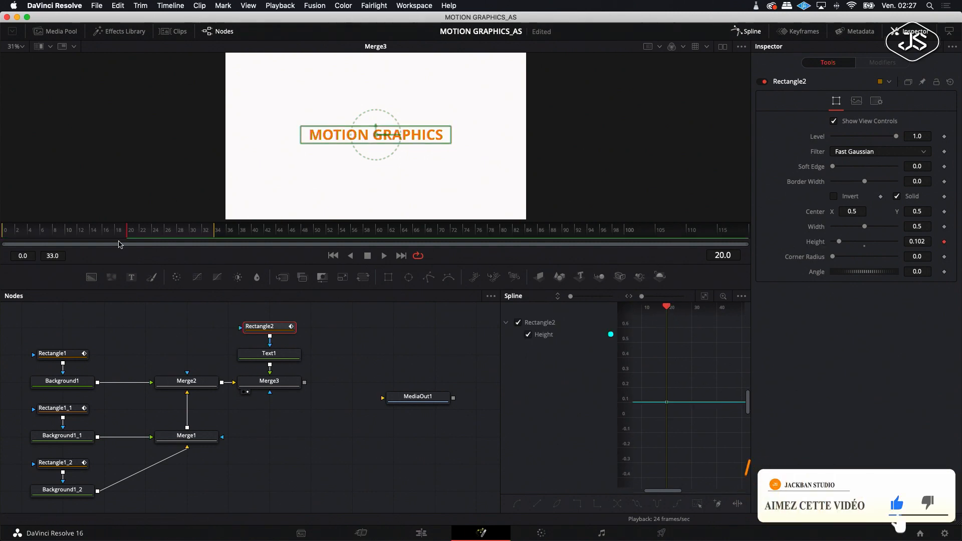
left_click_drag(127, 237, 66, 237)
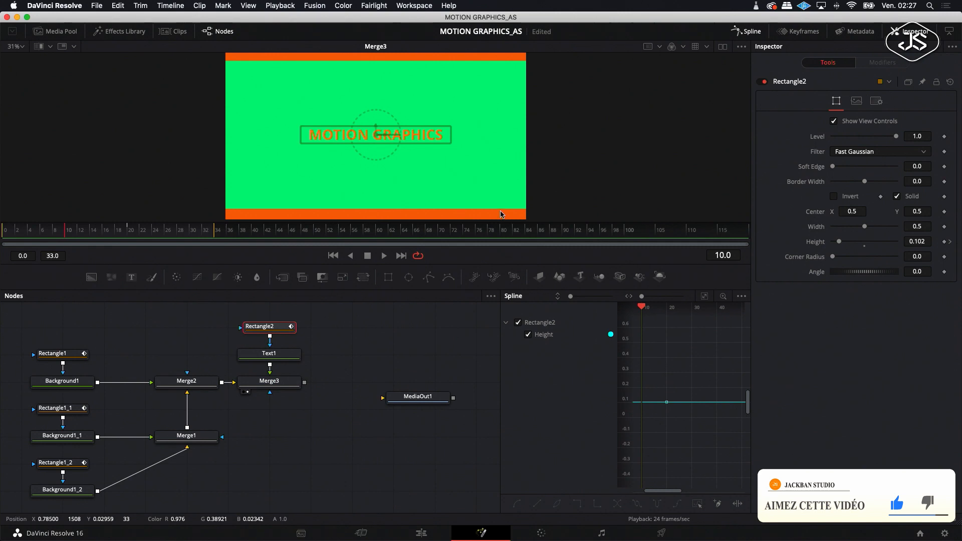
left_click_drag(840, 243, 831, 243)
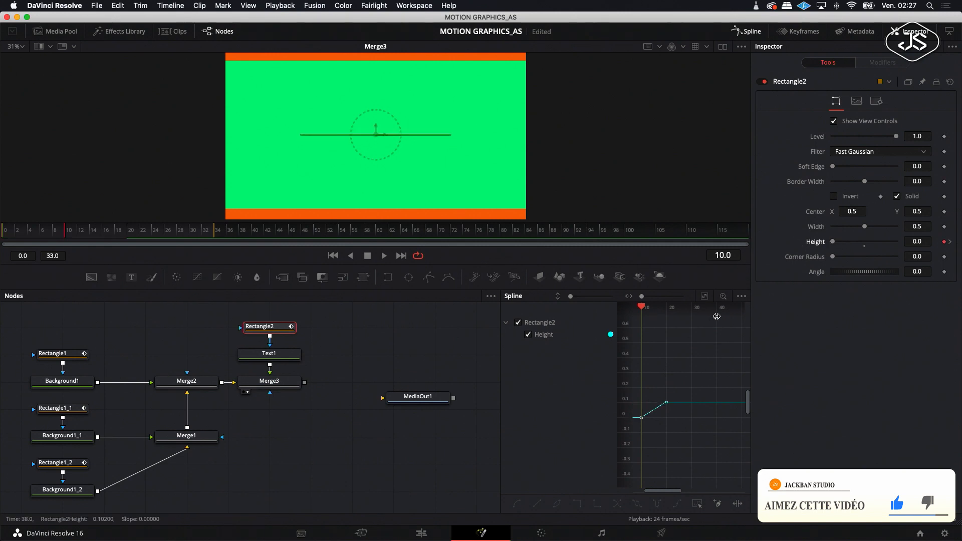
Step: Smooth both keyframes of Rectangle2's height curve, stretch the end keyframe's handle back to about frame 10, and preview the animation
left_click_drag(677, 393, 637, 430)
left_click(521, 501)
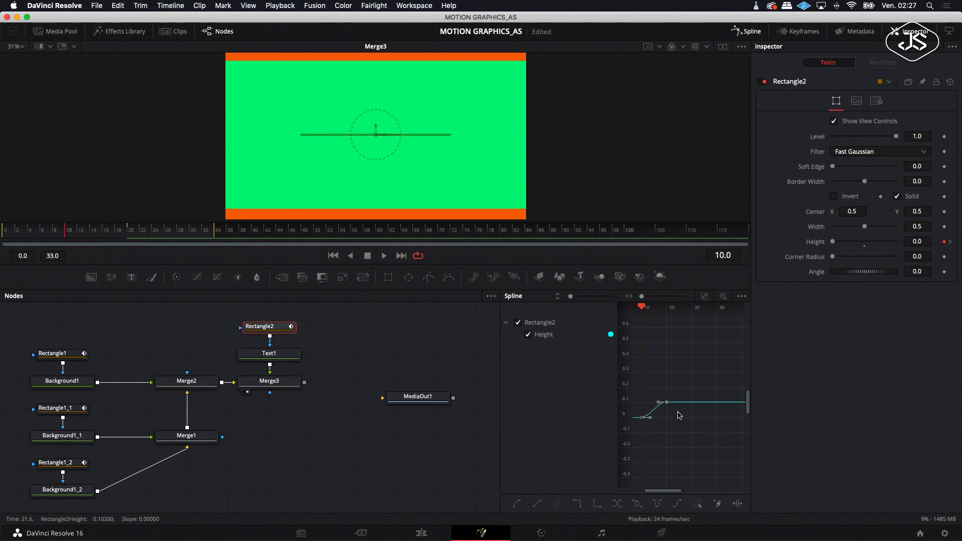
left_click(704, 296)
left_click_drag(704, 332, 643, 331)
left_click(384, 256)
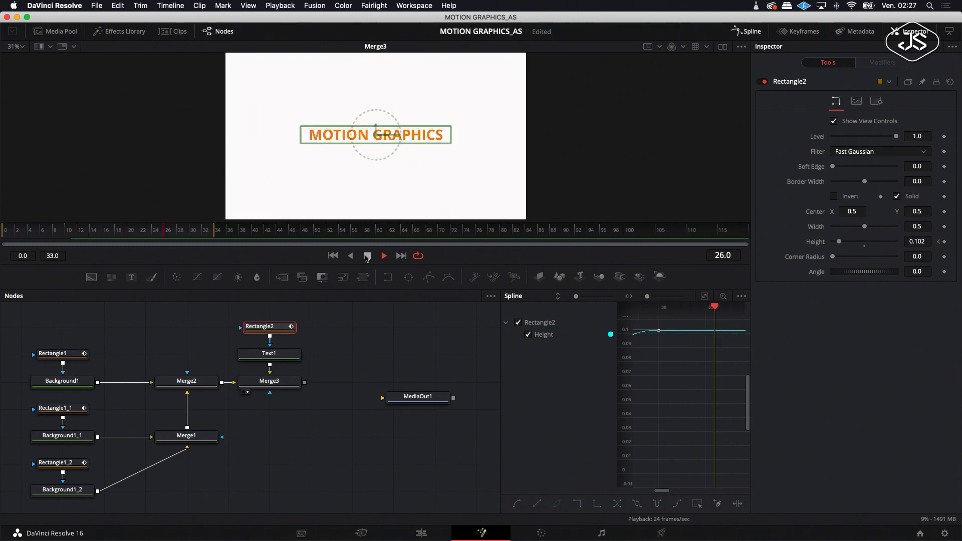
left_click(367, 256)
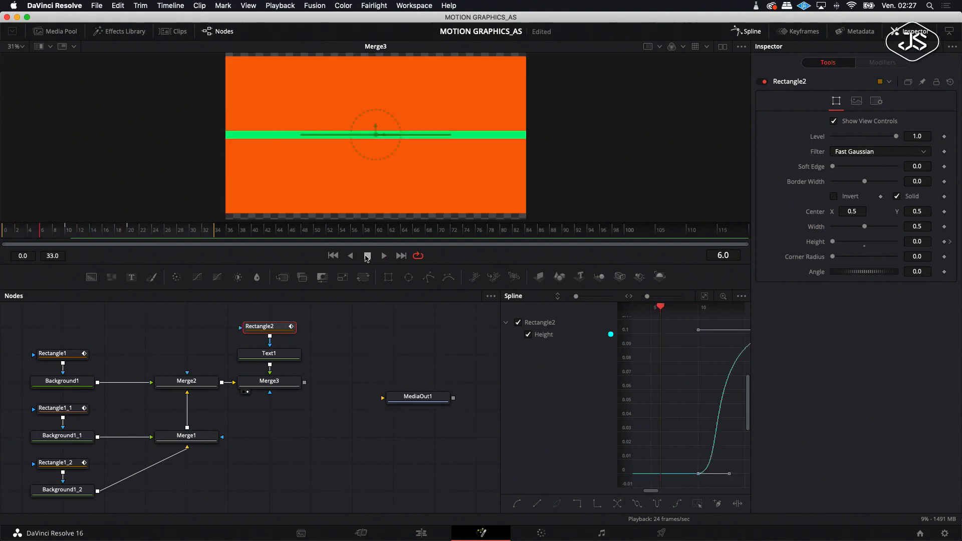
Step: Shorten the end keyframe's handle on Rectangle2's height curve to about frame 16 and preview the title reveal
left_click_drag(42, 234, 75, 236)
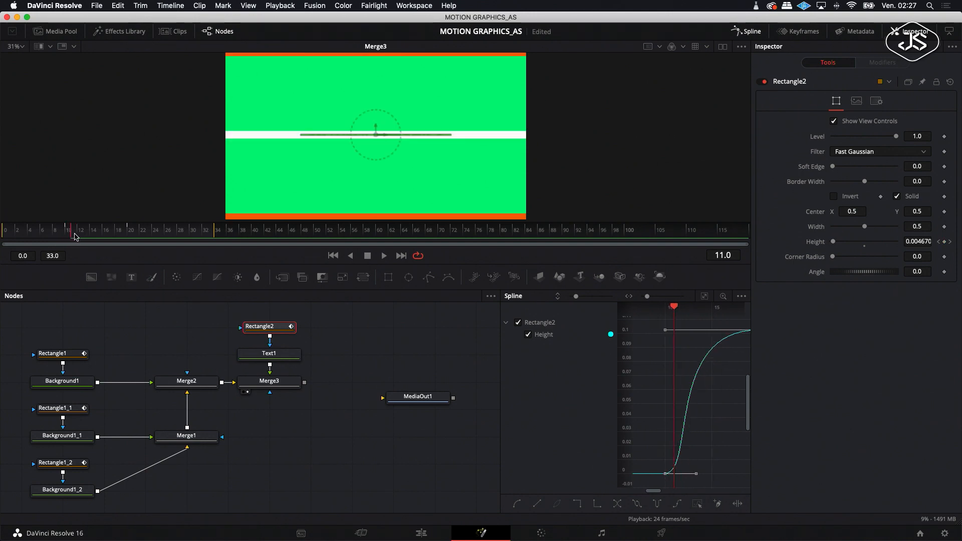
scroll(689, 333, "right", 2)
scroll(690, 334, "left", 1)
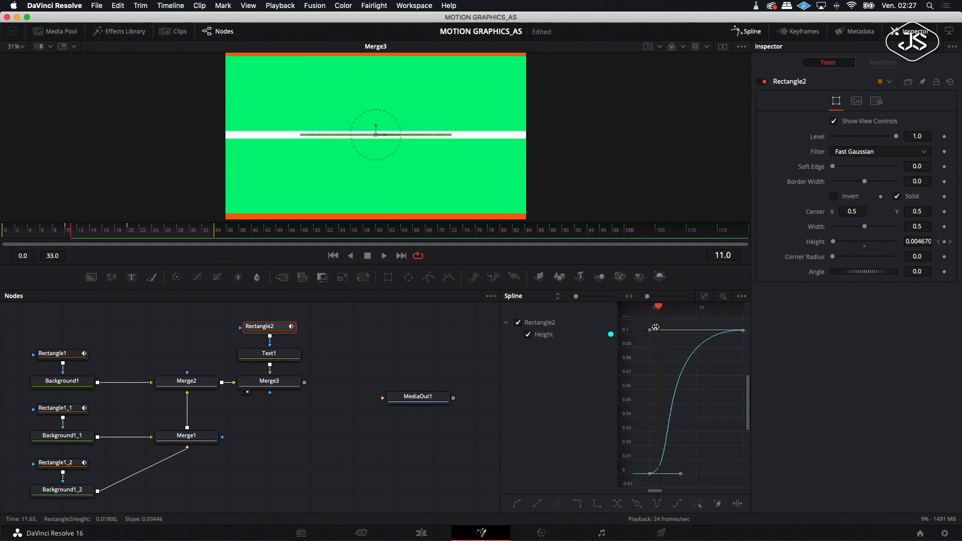
left_click_drag(650, 331, 698, 329)
scroll(719, 337, "right", 3)
scroll(719, 338, "left", 3)
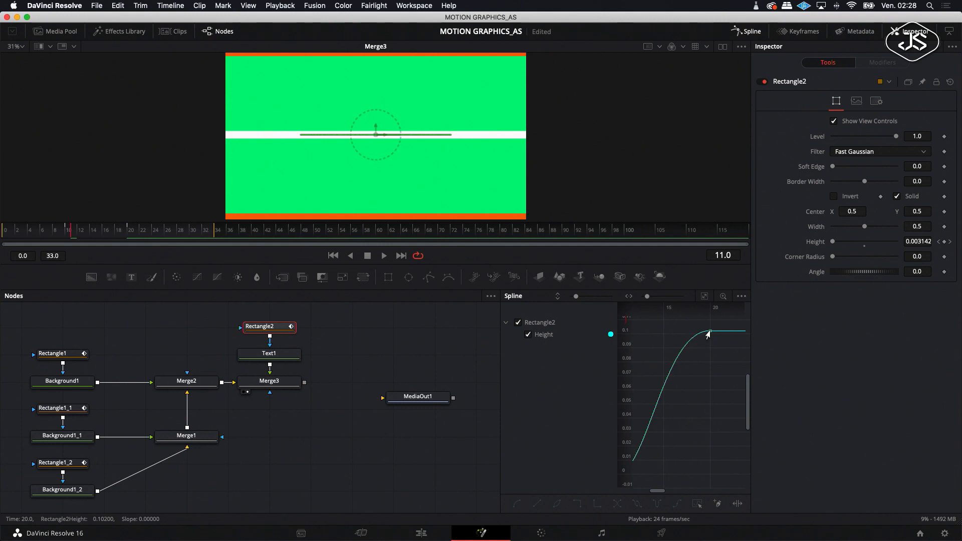
scroll(684, 472, "left", 4)
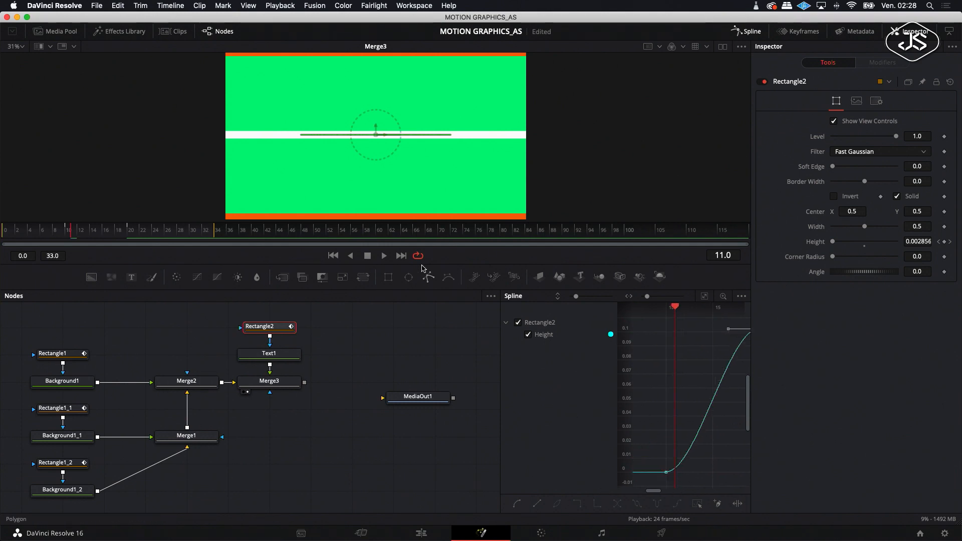
left_click(383, 256)
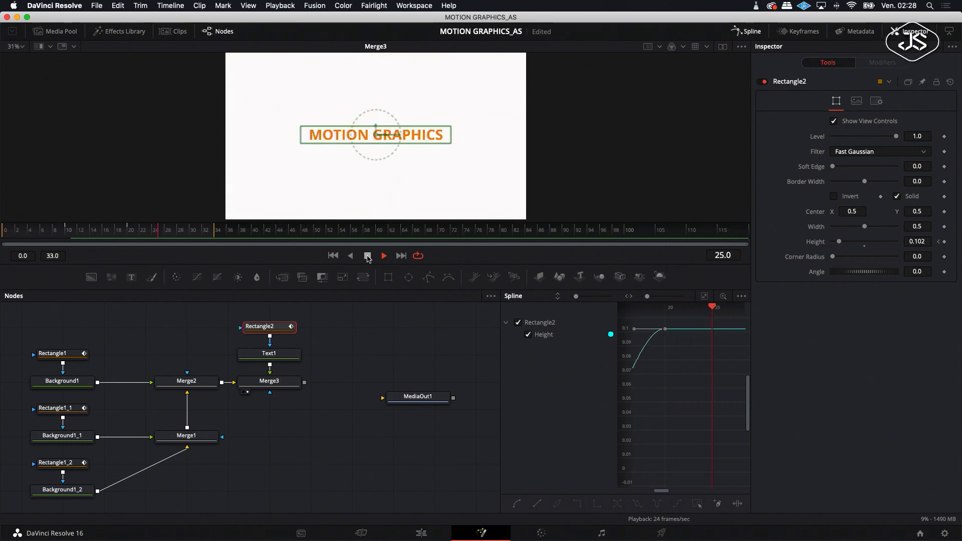
left_click(367, 256)
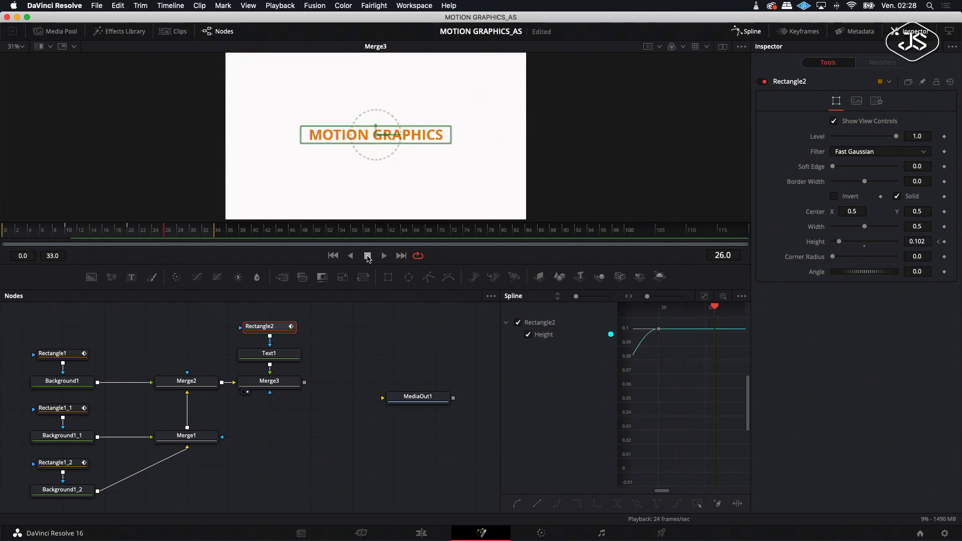
Step: Select Rectangle1_1 and display Background1_1 in a second viewer beside Merge3
left_click(336, 333)
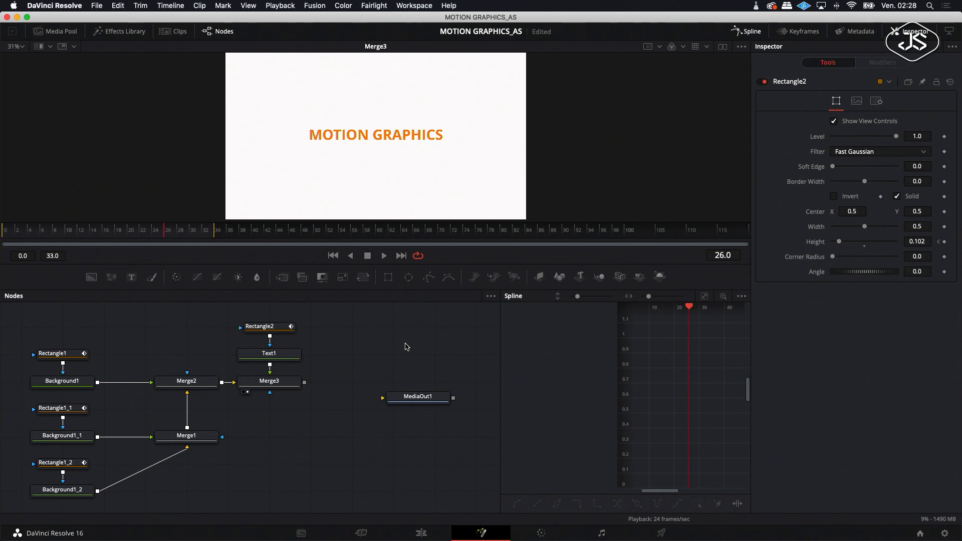
left_click(55, 408)
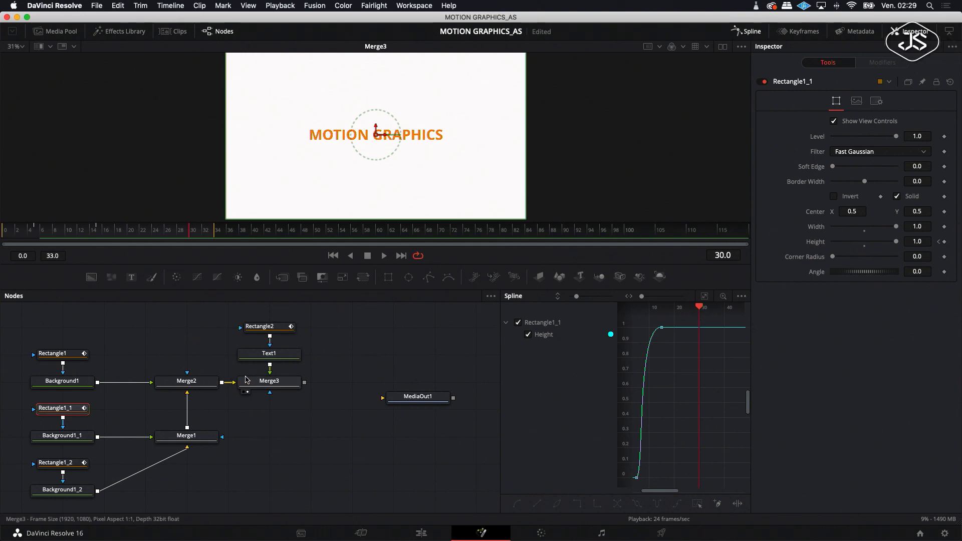
left_click(723, 46)
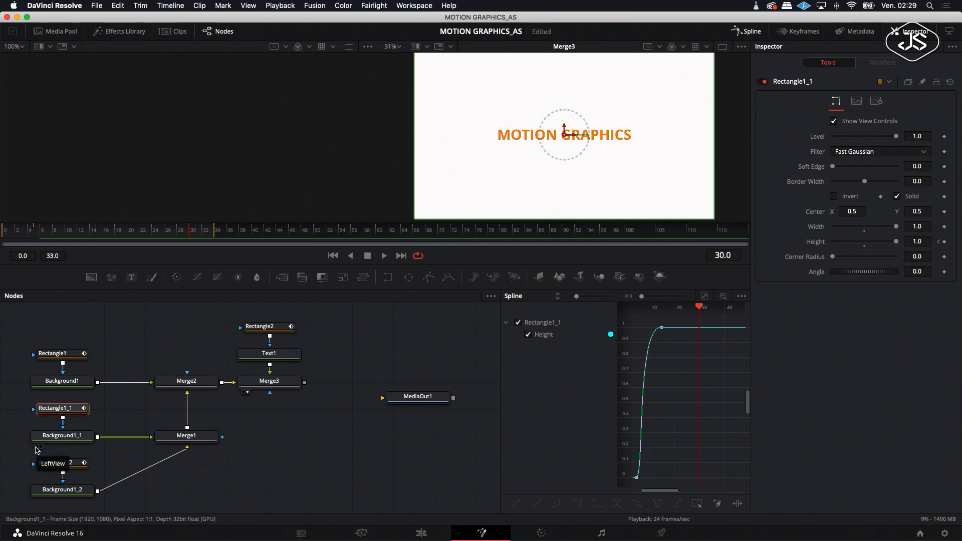
left_click(36, 447)
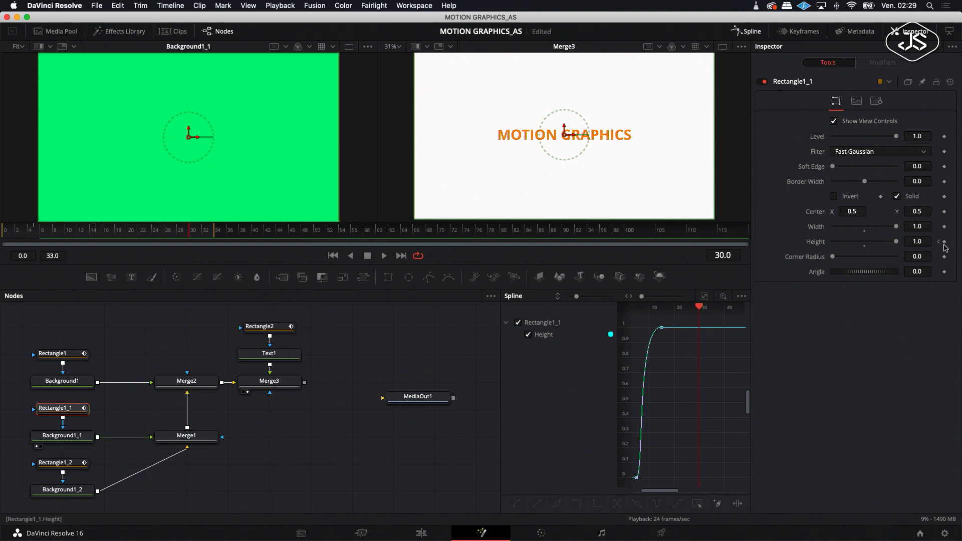
Step: Add height keyframes to Rectangle1_1 at 1.0 on frame 20 and 0 on frame 22
left_click(945, 242)
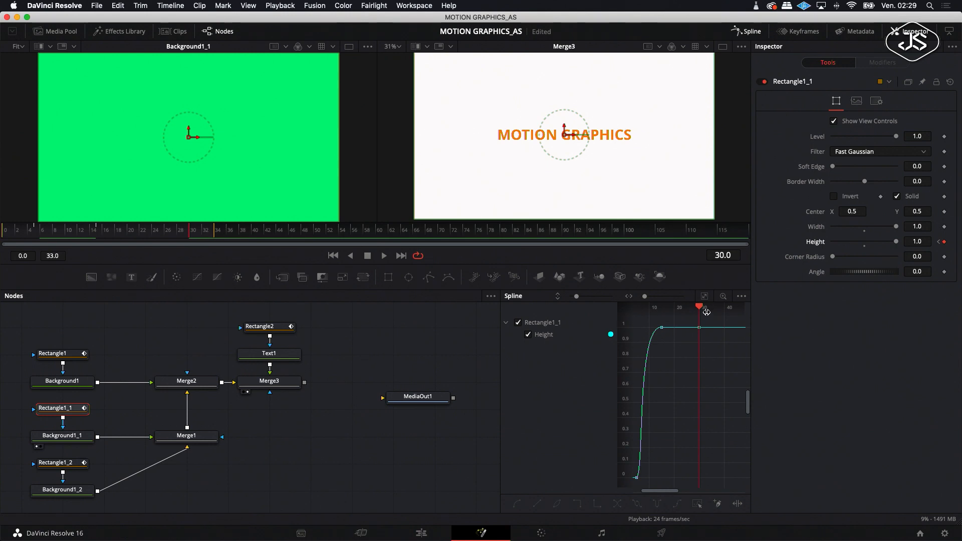
left_click_drag(706, 310, 697, 310)
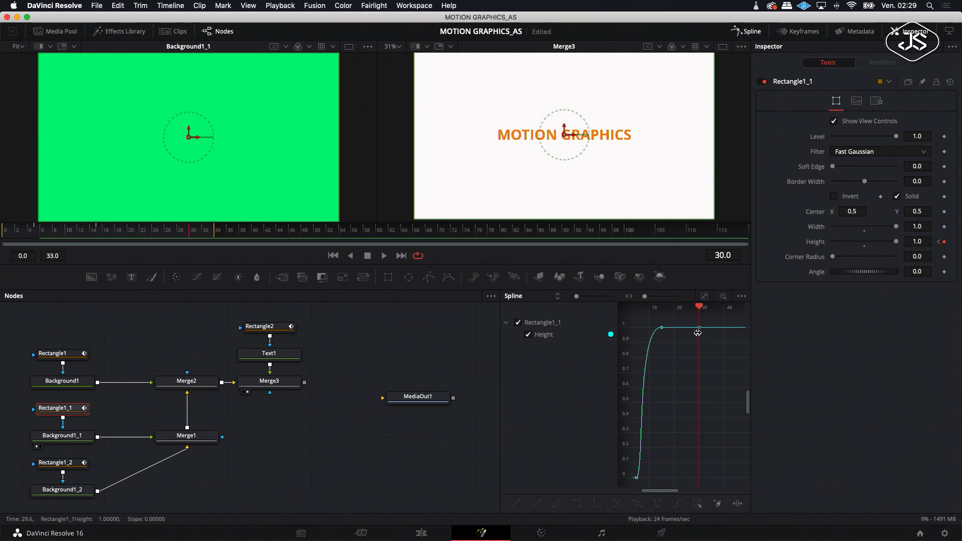
left_click(674, 307)
left_click(944, 241)
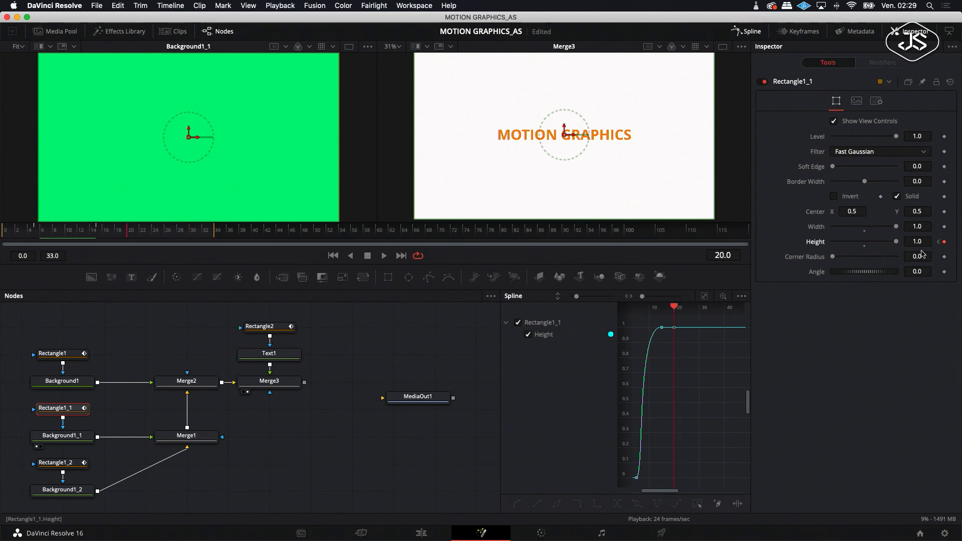
left_click(676, 308)
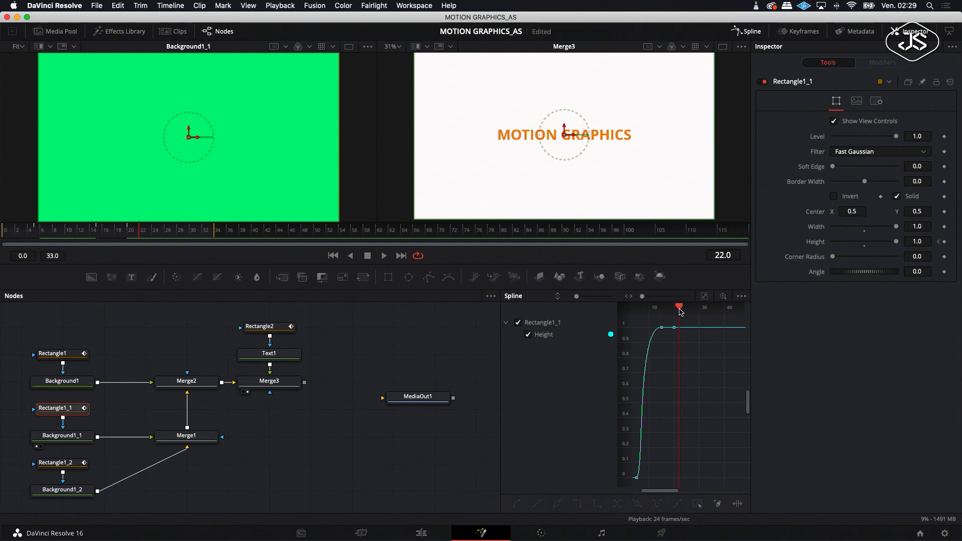
left_click_drag(896, 249, 822, 252)
Step: Select Rectangle1_2 and display Background1_2 in the viewer beside Merge3
scroll(68, 447, "up", 3)
scroll(68, 447, "down", 4)
left_click(52, 457)
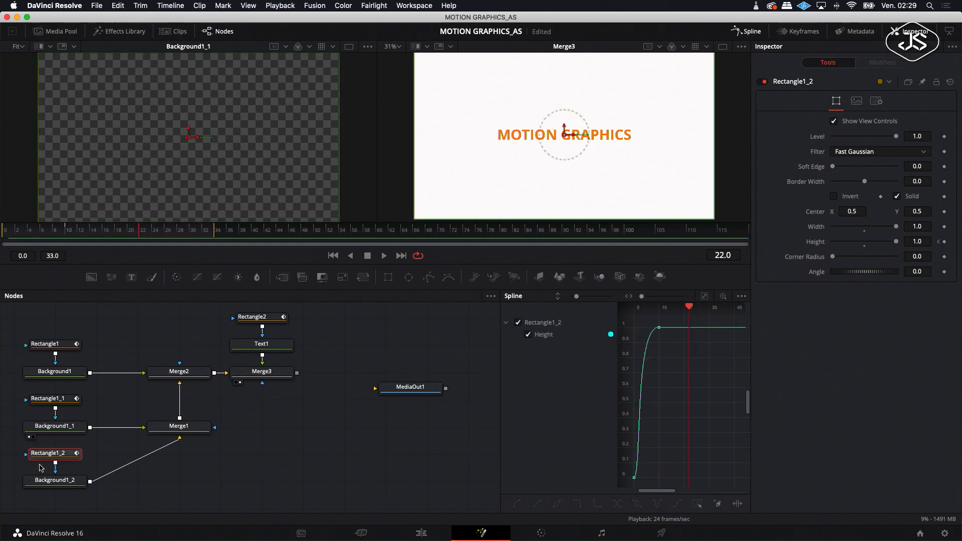
left_click(38, 463)
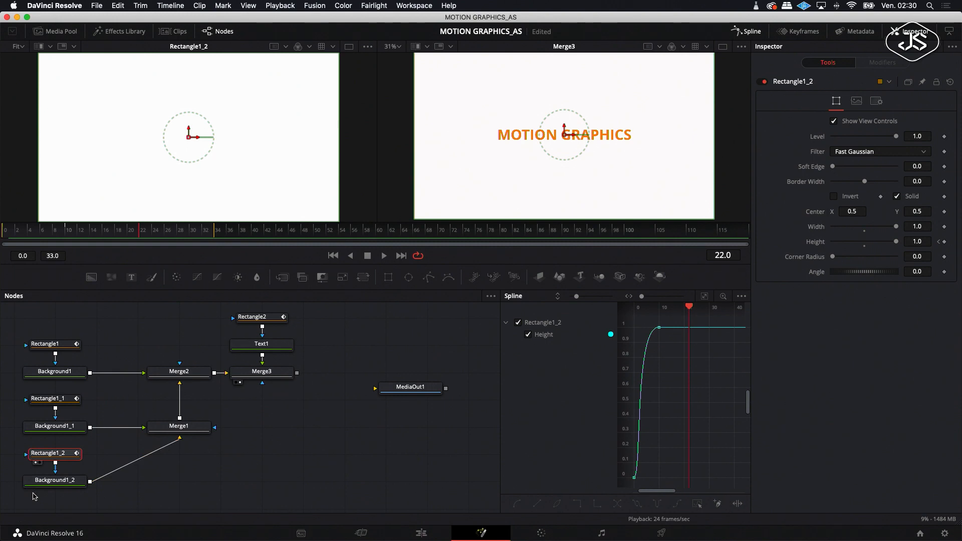
left_click(36, 464)
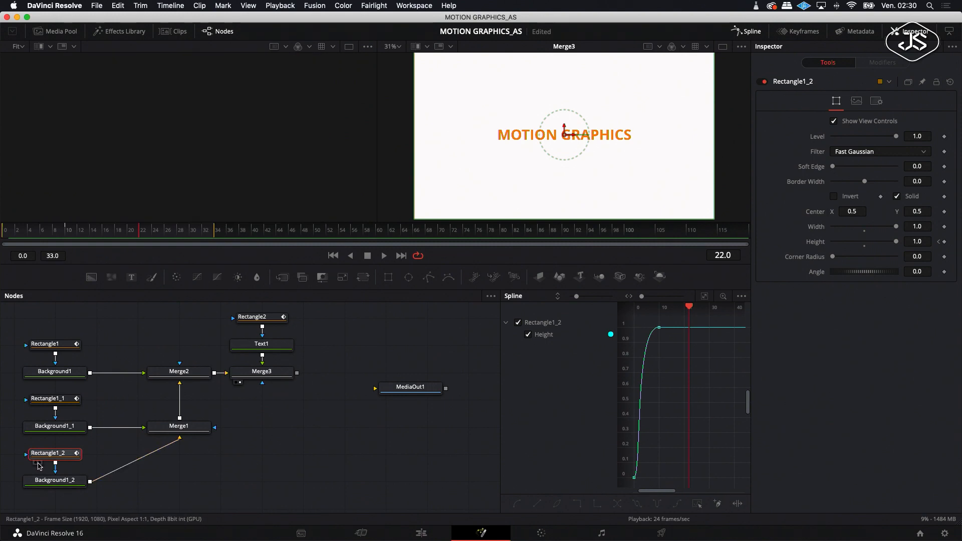
left_click(29, 493)
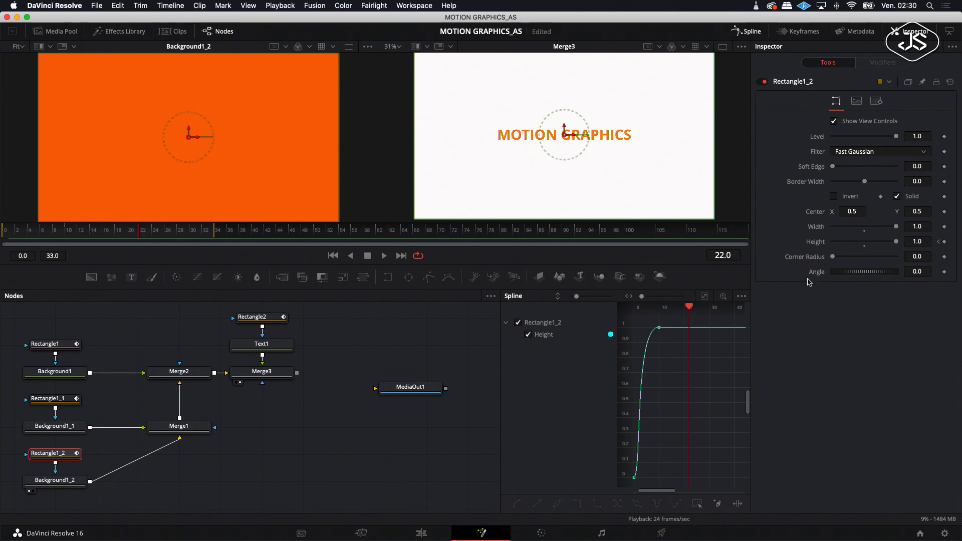
Step: Add height keyframes to Rectangle1_2 at 1.0 on frame 20 and 0 on frame 22
left_click(685, 309)
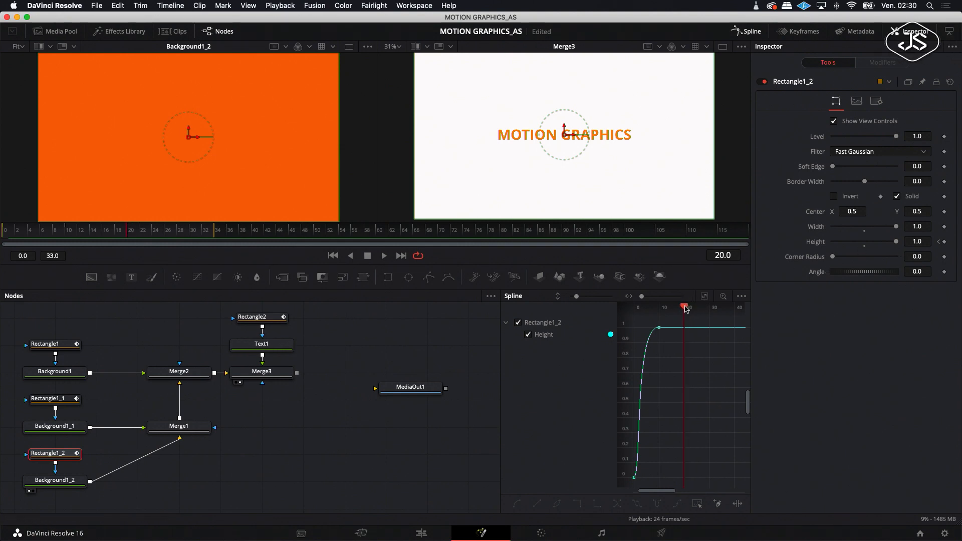
left_click(944, 243)
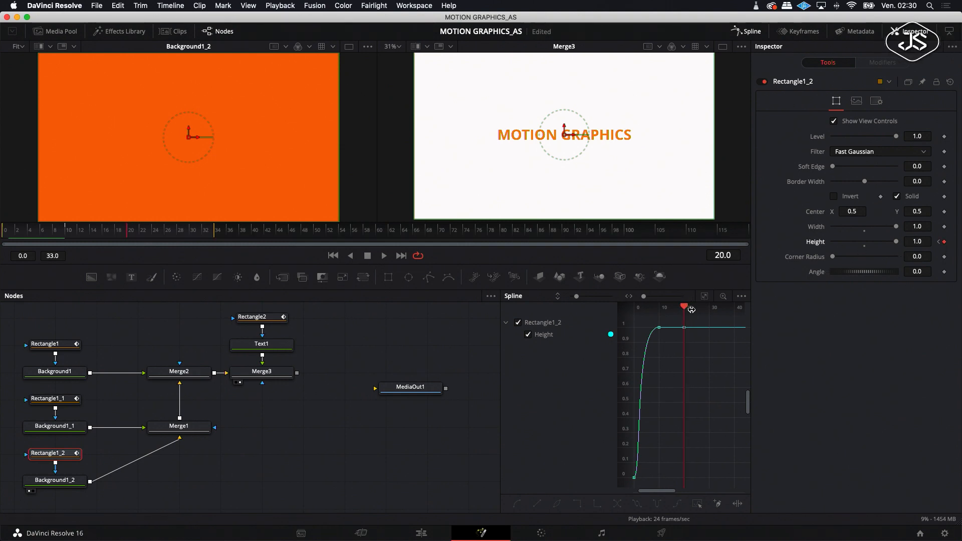
left_click_drag(684, 309, 689, 310)
left_click_drag(897, 244, 830, 244)
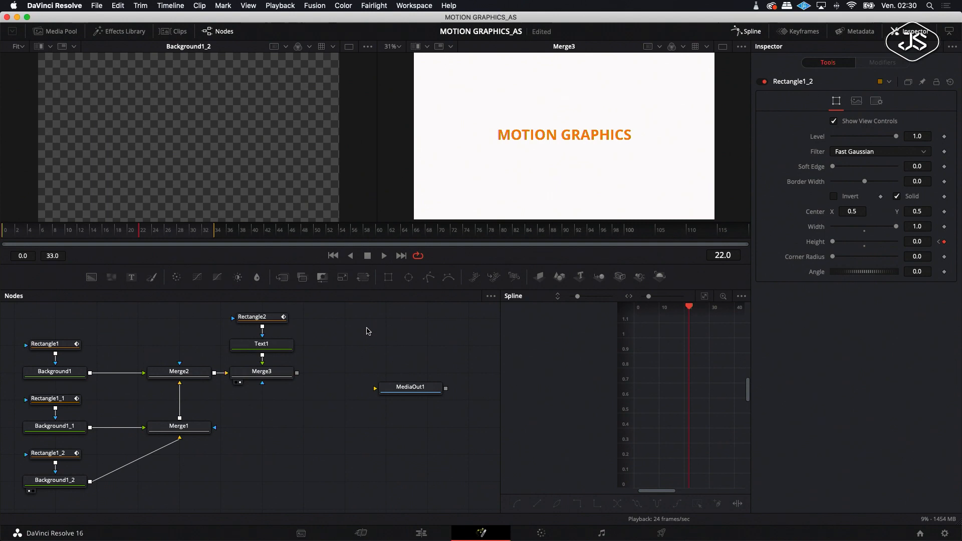
Step: Return to a single Merge3 viewer and add height keyframes to Rectangle2 at 0.102 on frame 40 and 0 on frame 50
left_click(723, 46)
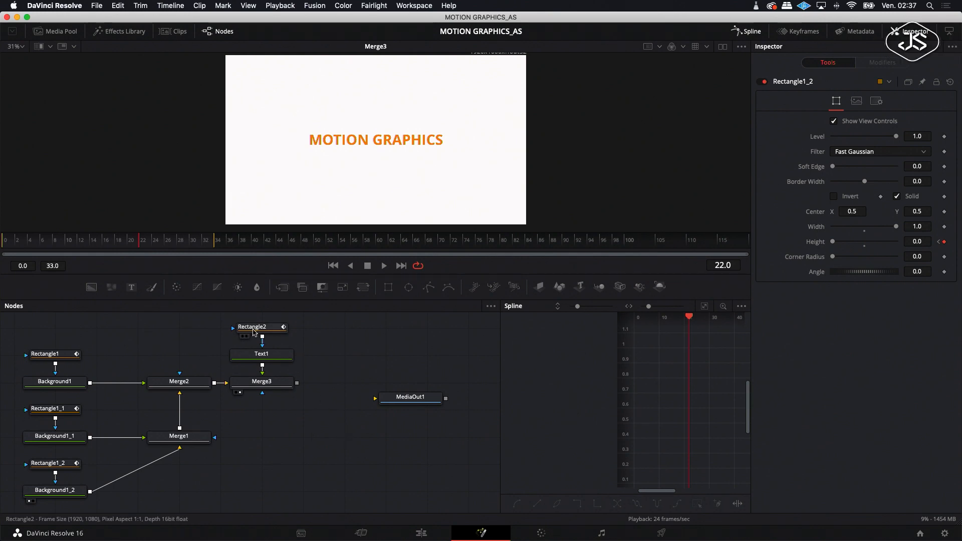
left_click(253, 331)
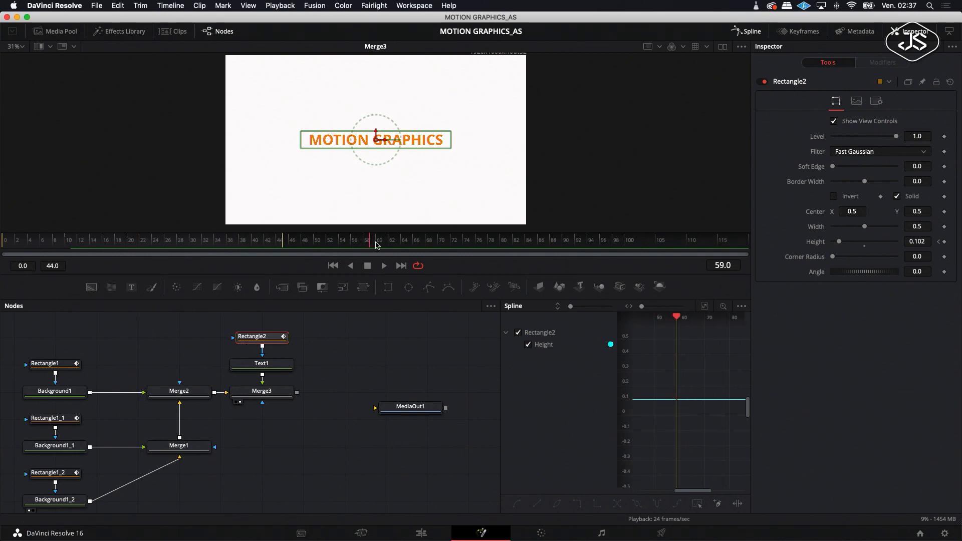
left_click_drag(402, 244, 252, 244)
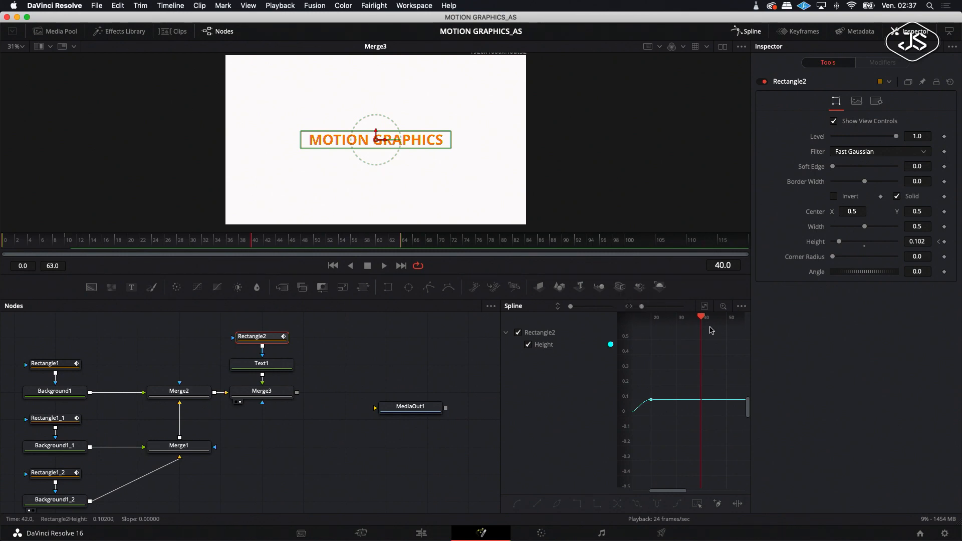
left_click(944, 242)
left_click_drag(701, 320, 726, 321)
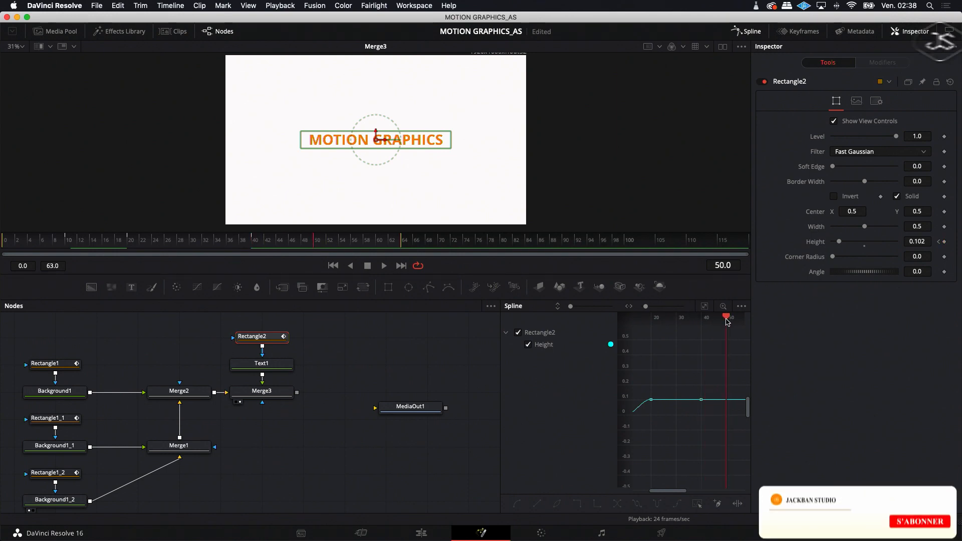
left_click_drag(840, 244, 828, 244)
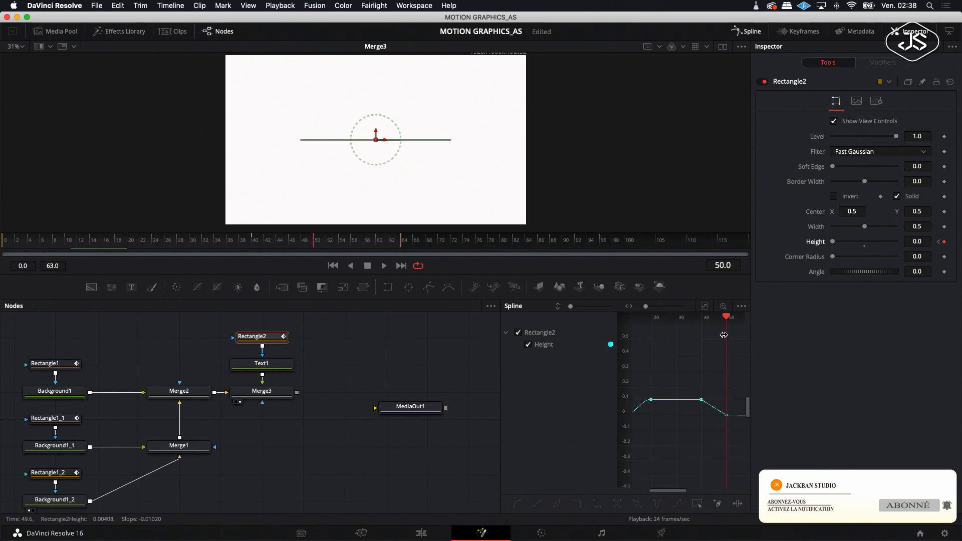
Step: Smooth Rectangle2's two closing height keyframes and stretch the frame 40 keyframe's outgoing handle to about frame 50
left_click_drag(694, 383, 732, 429)
left_click(517, 506)
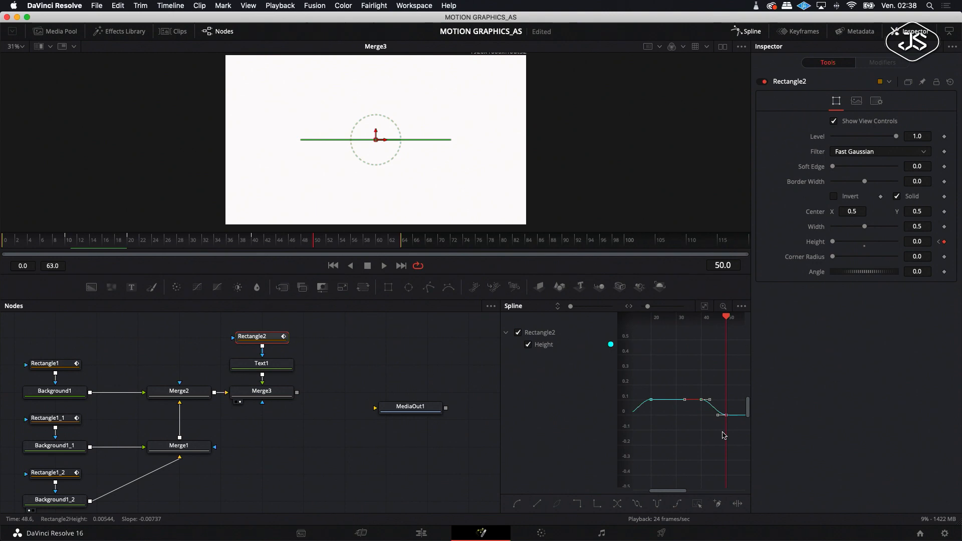
scroll(708, 404, "right", 1)
scroll(707, 405, "up", 1)
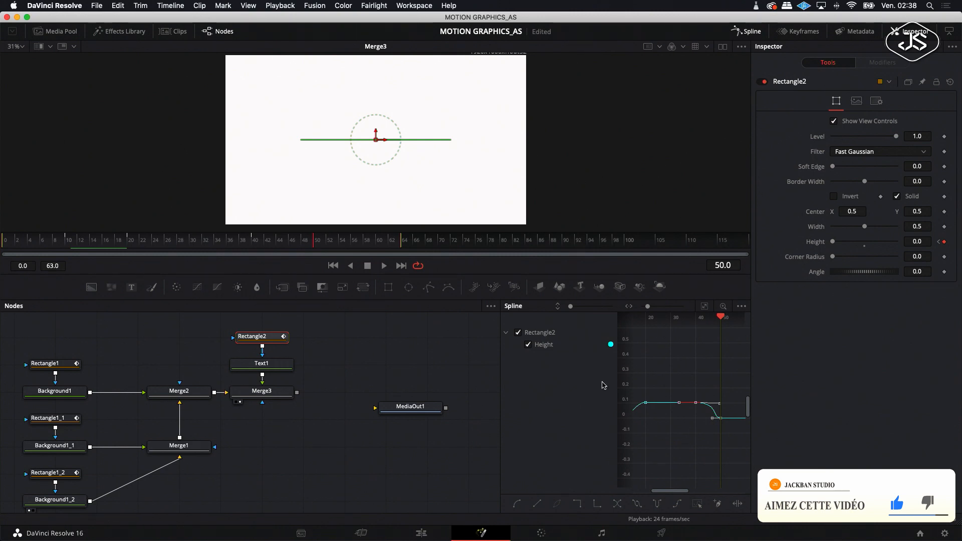
Step: Add height keyframes to Rectangle1 at 1.0 on frame 40 and 0.018 on frame 50
left_click_drag(721, 319, 696, 321)
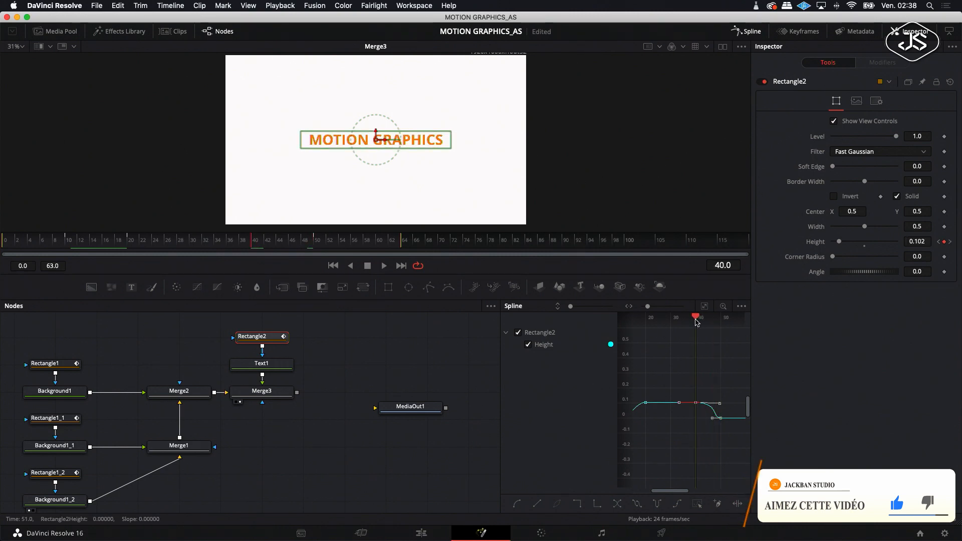
left_click(47, 366)
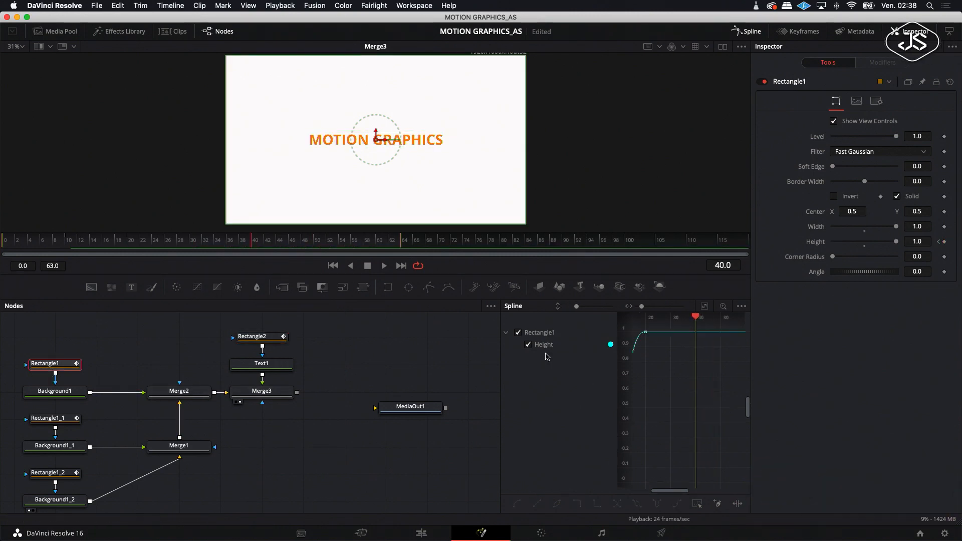
left_click(945, 243)
left_click_drag(697, 320, 721, 320)
left_click_drag(896, 241, 835, 245)
double_click(925, 242)
type("0.02")
key("Return")
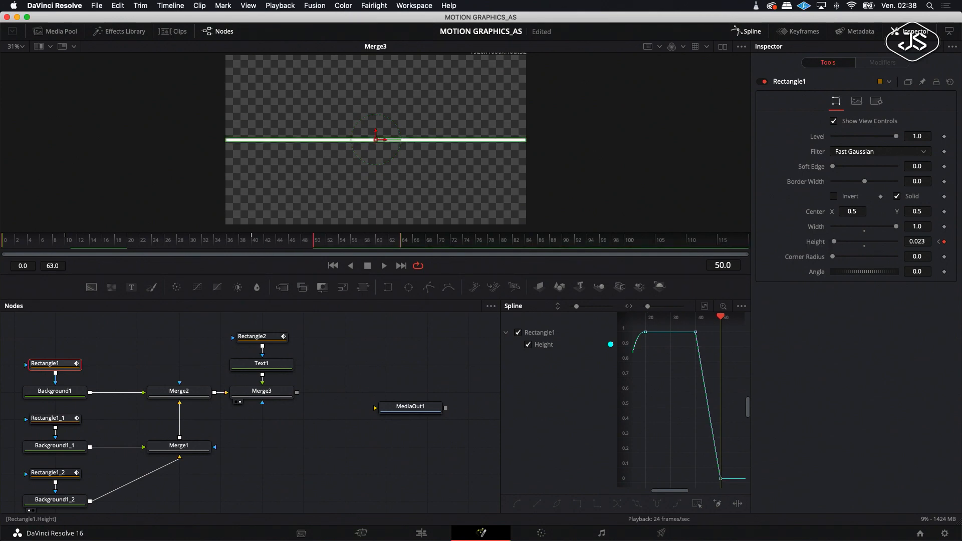
left_click_drag(924, 241, 923, 242)
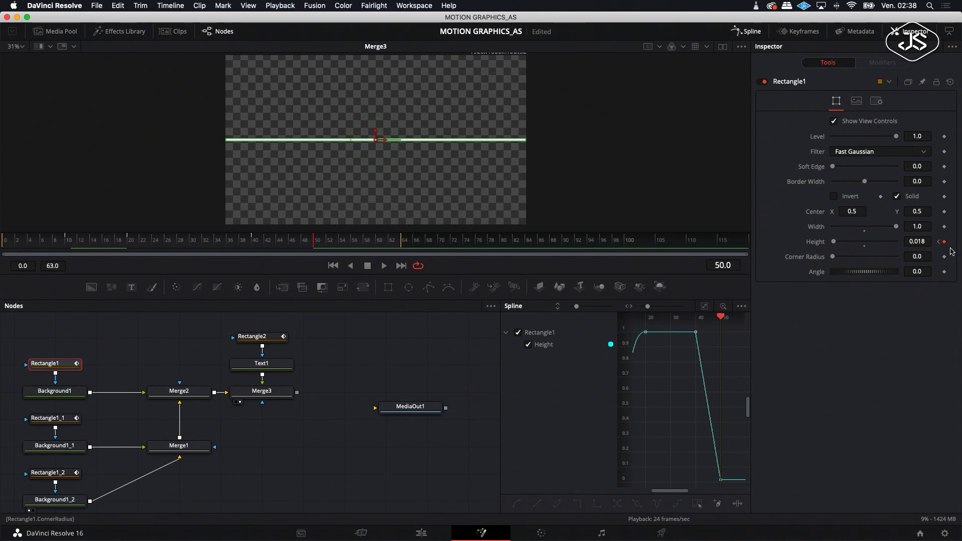
Step: Smooth Rectangle1's closing height keyframes, stretch the frame 40 keyframe's handle to about frame 50, and preview the closing
left_click_drag(689, 327, 744, 485)
left_click(519, 505)
left_click_drag(703, 331, 721, 330)
left_click(673, 359)
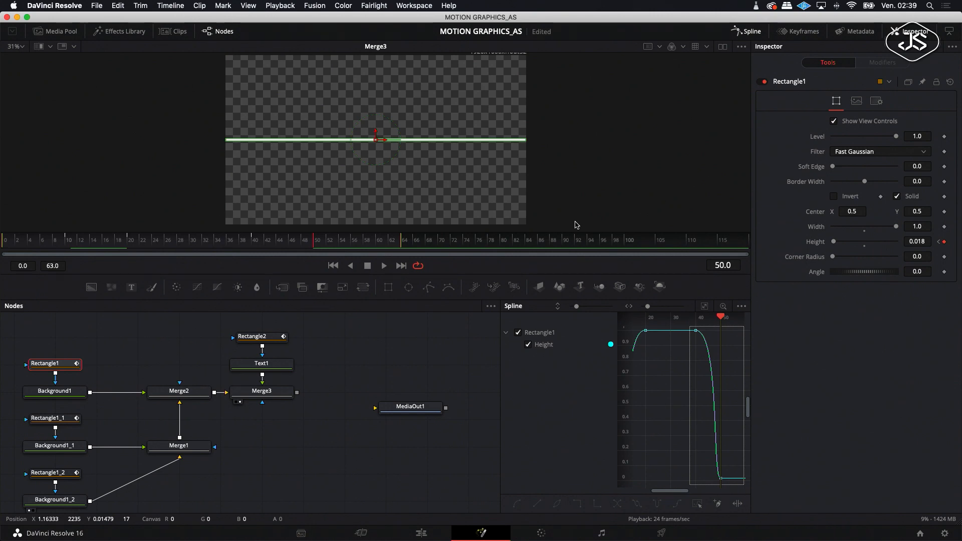
mouse_move(307, 241)
left_mouse_down()
mouse_move(7, 242)
mouse_move(150, 242)
mouse_move(44, 233)
mouse_move(322, 245)
mouse_move(314, 246)
left_mouse_up()
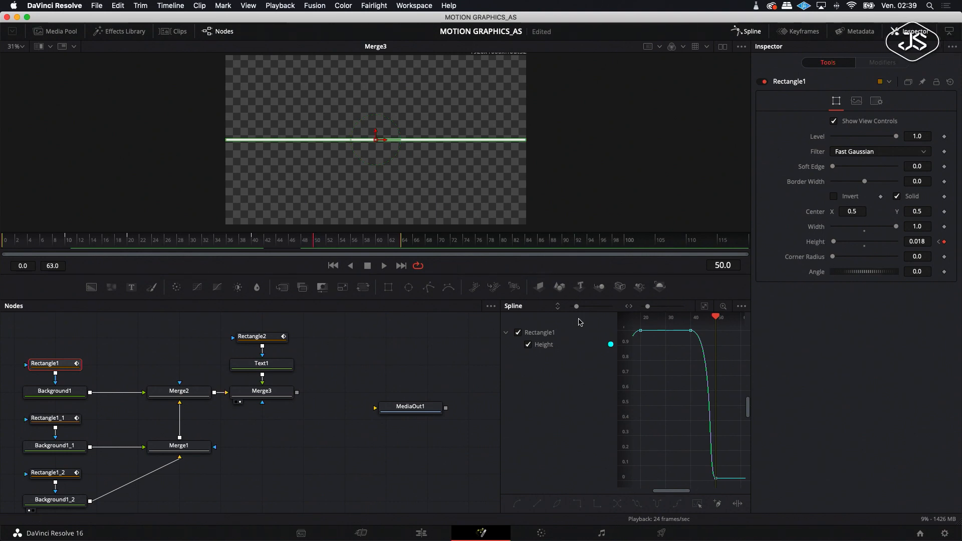
Step: Add angle keyframes to Rectangle1 at 0 on frame 50 and 90 on frame 60
scroll(135, 363, "up", 1)
left_click(63, 375)
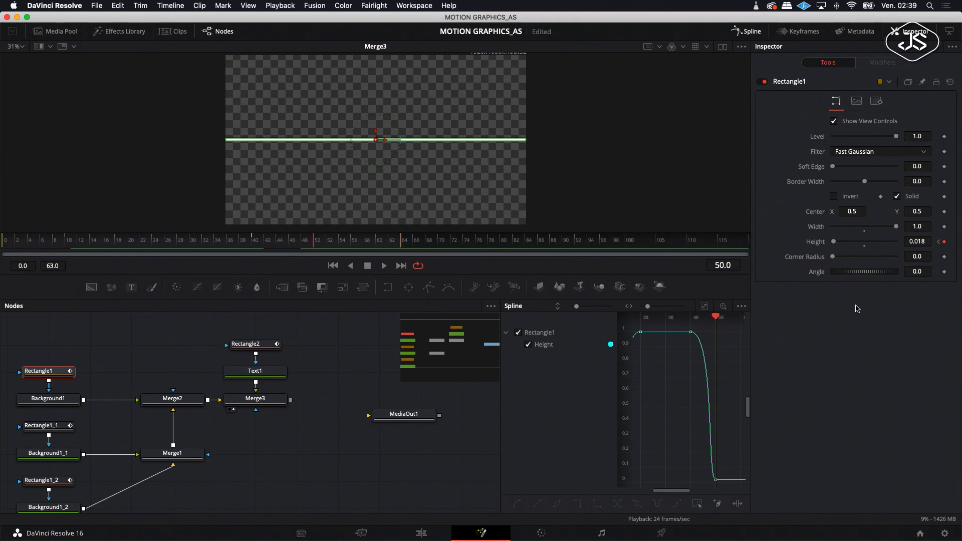
left_click(944, 272)
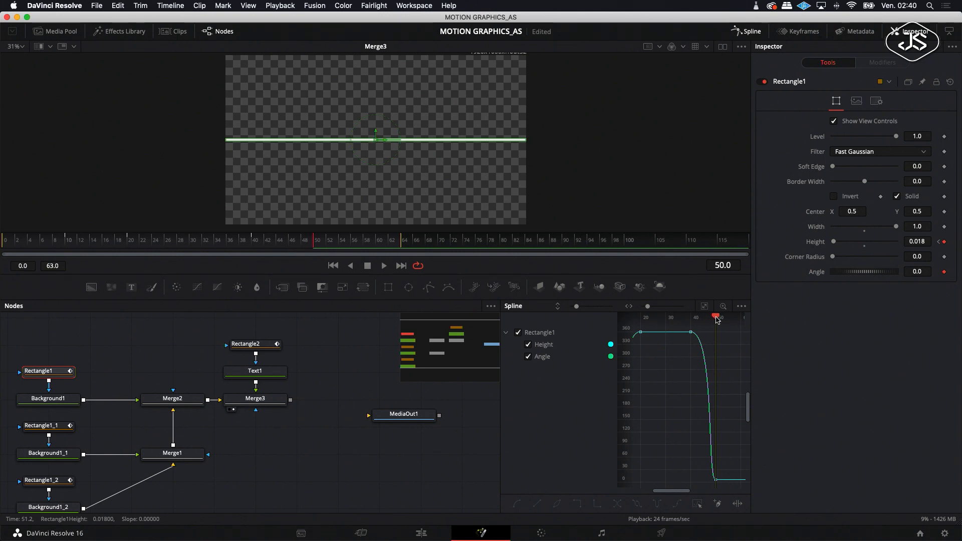
scroll(714, 346, "right", 3)
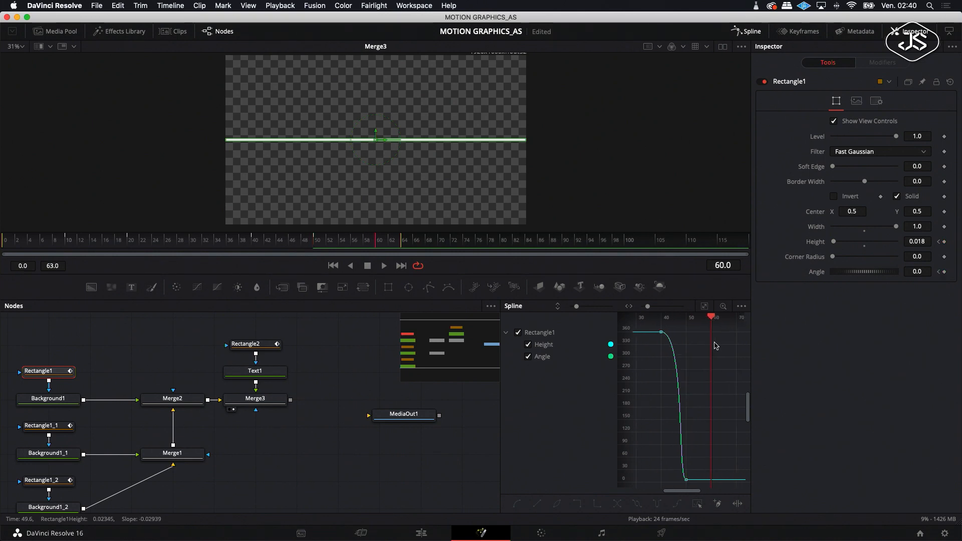
mouse_move(715, 319)
left_mouse_down()
mouse_move(672, 322)
mouse_move(711, 322)
left_mouse_up()
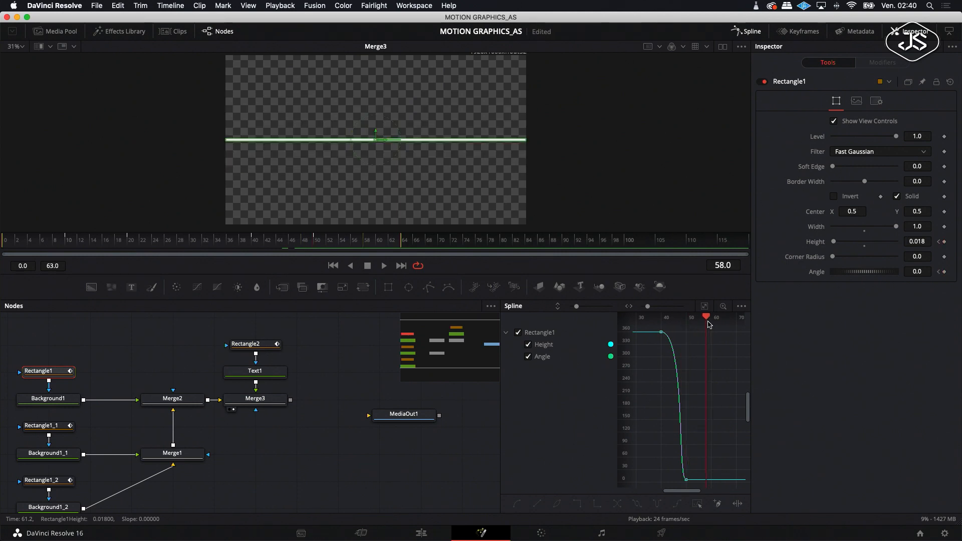
left_click(920, 272)
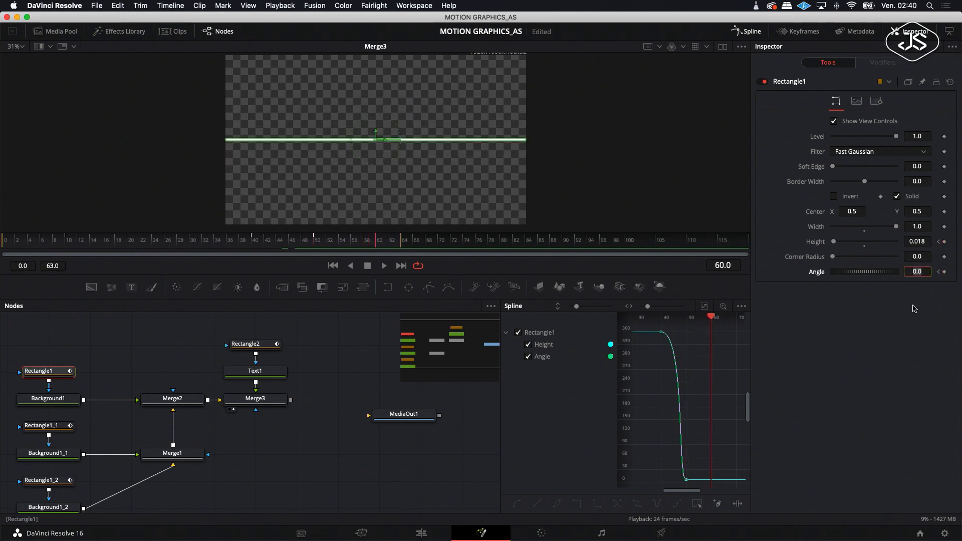
key("Return")
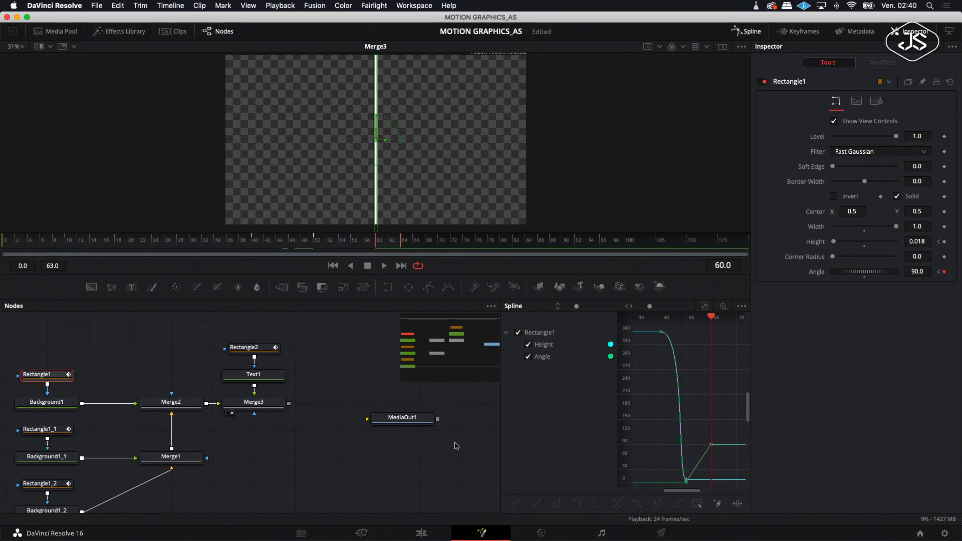
Step: Move MediaOut1 slightly farther from Merge3 and copy the Text1 node
scroll(702, 420, "down", 3)
scroll(702, 420, "right", 2)
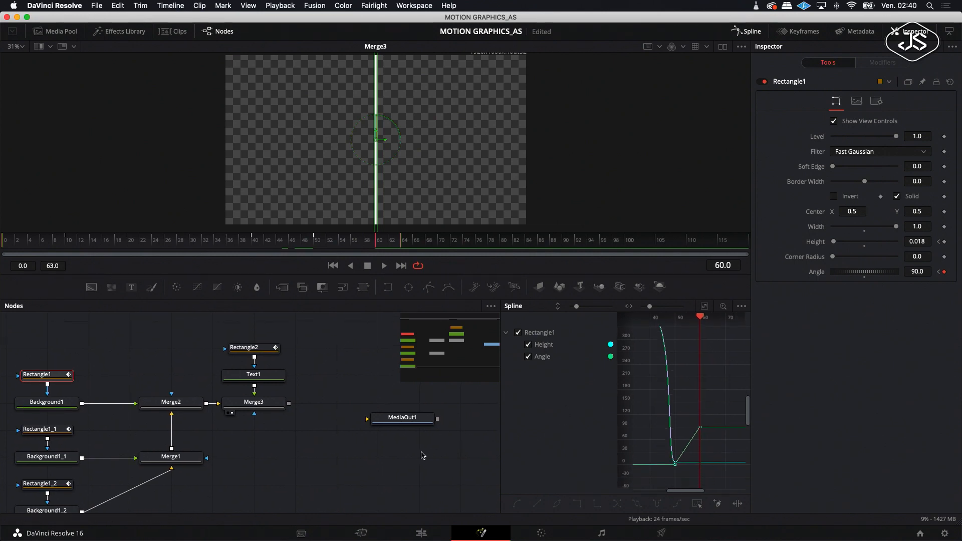
left_click(317, 441)
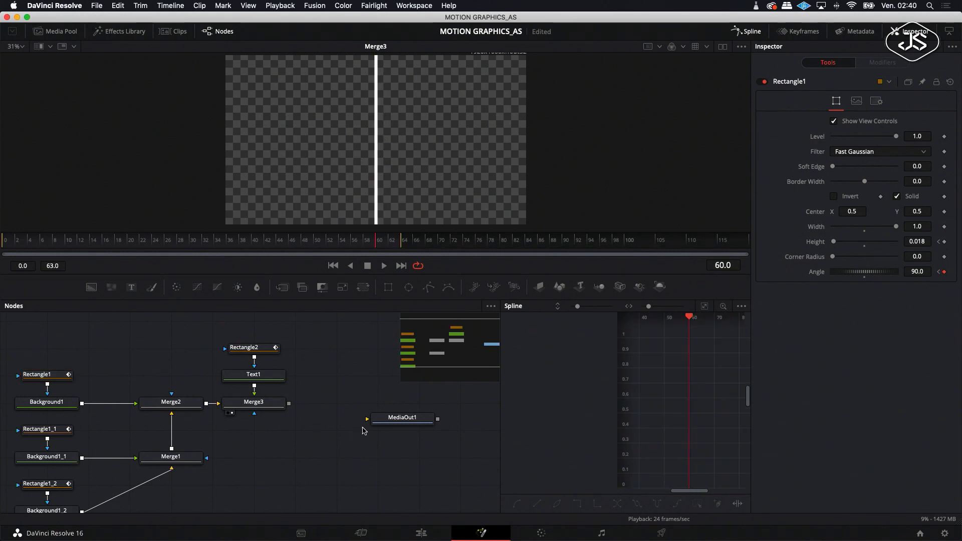
left_click_drag(393, 422, 410, 433)
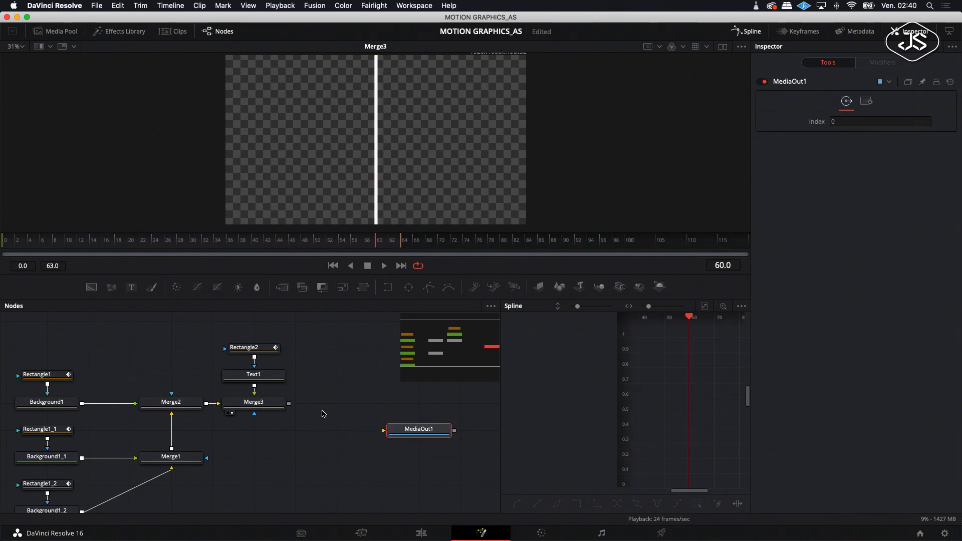
left_click(261, 376)
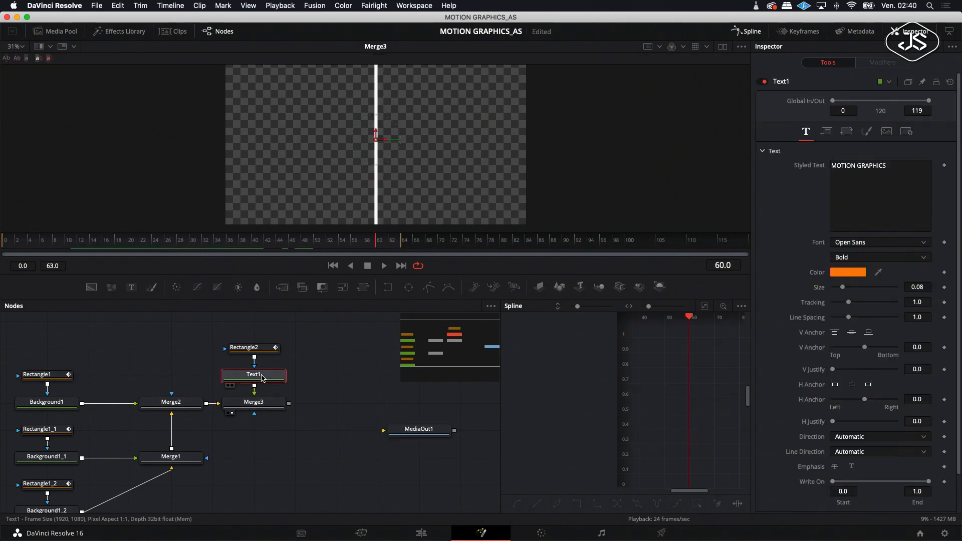
left_click(324, 382)
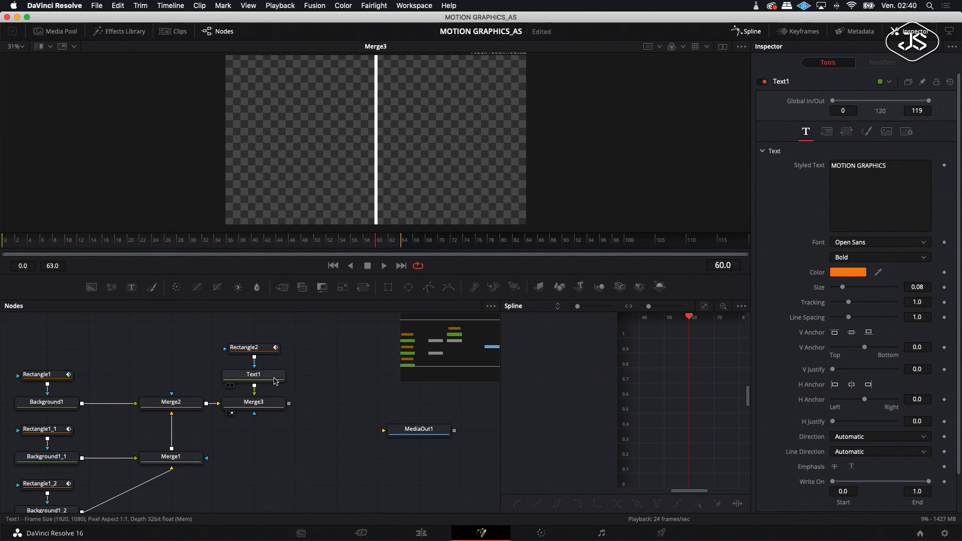
left_click(274, 381)
right_click(275, 381)
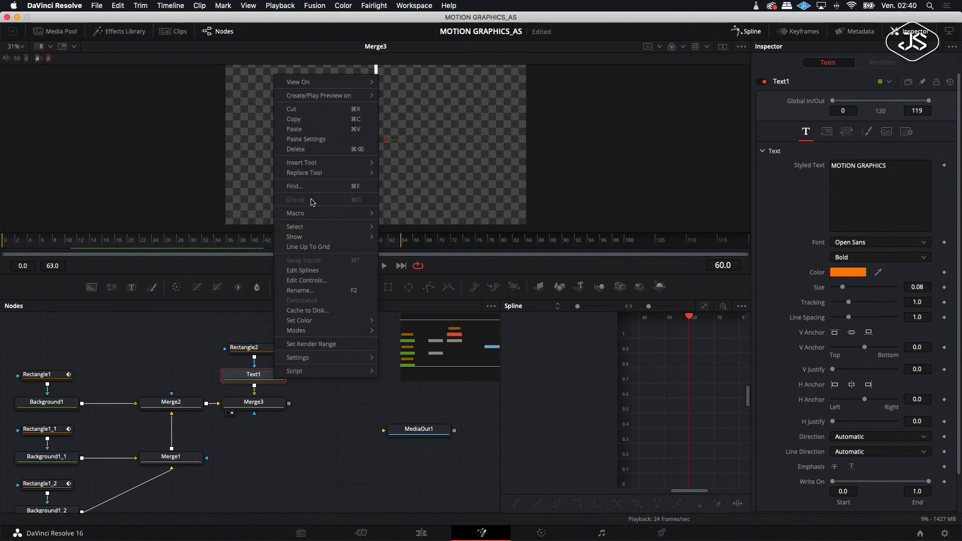
left_click(304, 119)
left_click(336, 396)
scroll(336, 395, "right", 2)
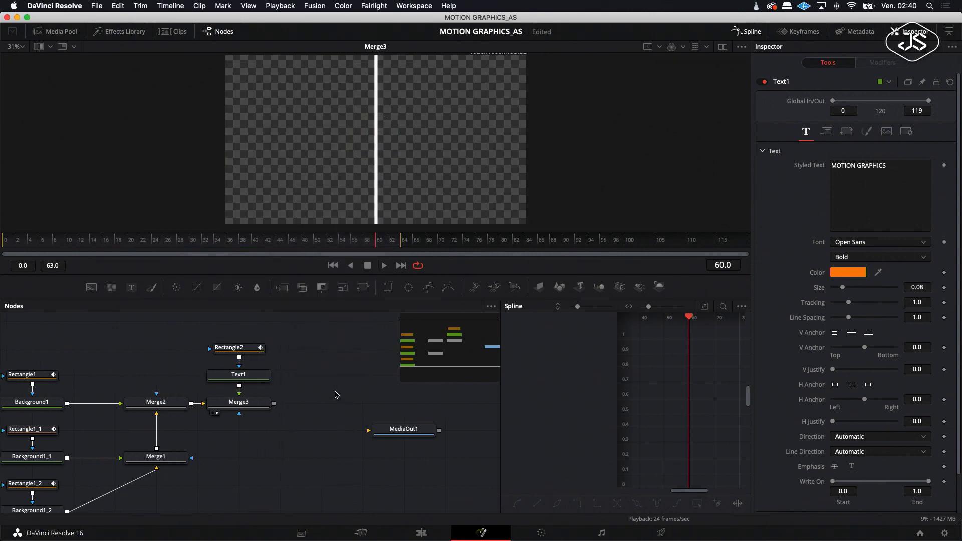
Step: Paste the copied text node beside Text1 and merge its output over Merge3 with a new Merge node
right_click(311, 378)
left_click(331, 362)
left_click_drag(314, 377, 312, 368)
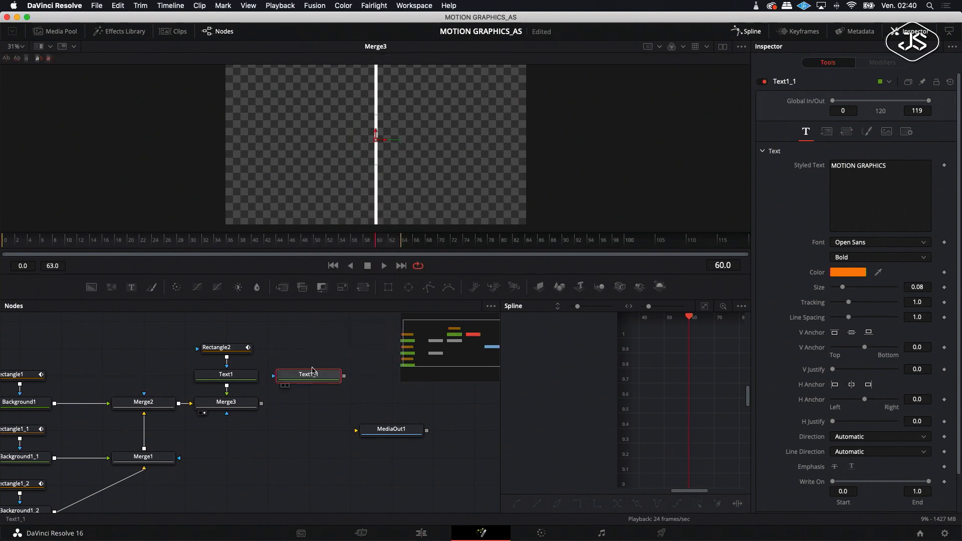
left_click_drag(344, 376, 263, 402)
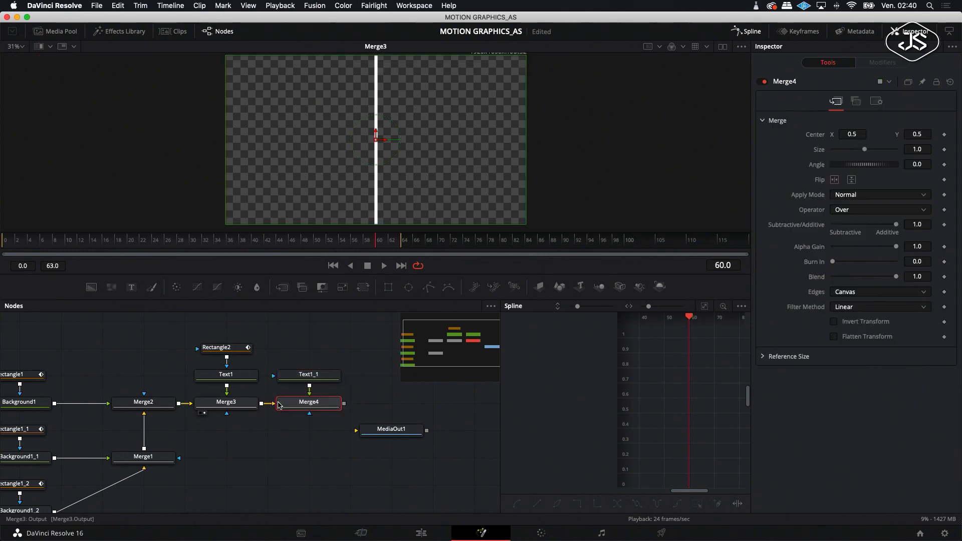
Step: Show Merge4 in the viewer, then add a rectangle mask to Text1_1 and shrink its height around the title
left_click(312, 382)
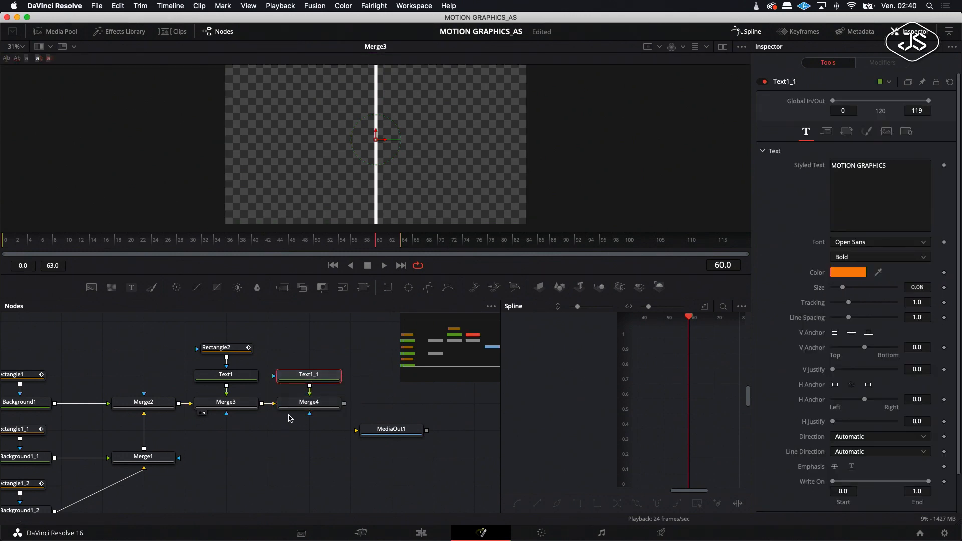
left_click(286, 414)
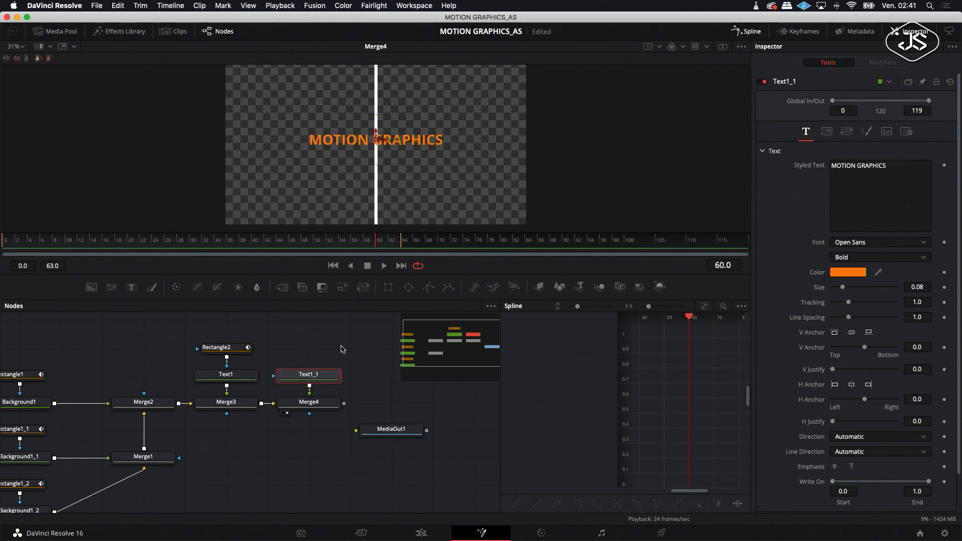
left_click(388, 286)
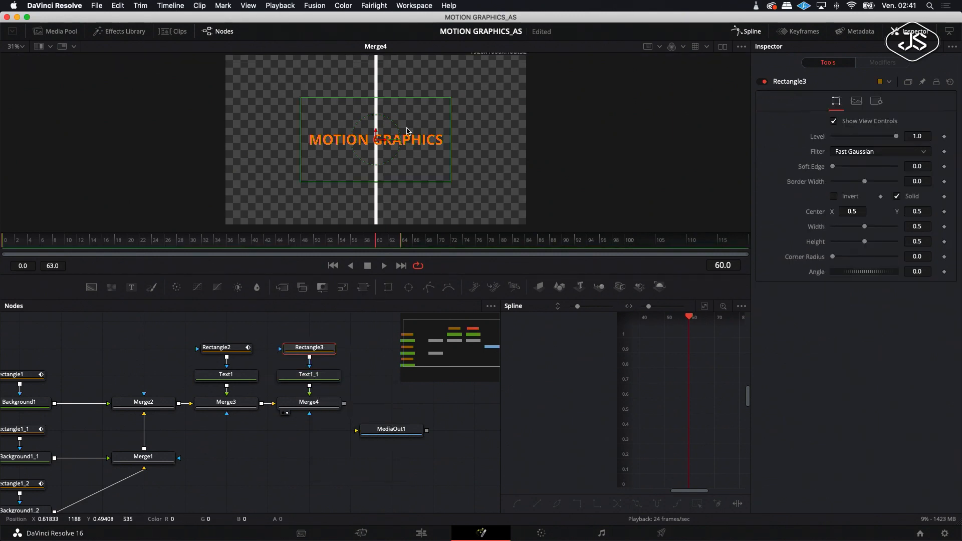
left_click_drag(398, 98, 396, 129)
Step: Move MediaOut1 farther from Merge4 and add a Background node below Merge4
scroll(346, 356, "right", 5)
left_click_drag(307, 411, 390, 412)
left_click(313, 415)
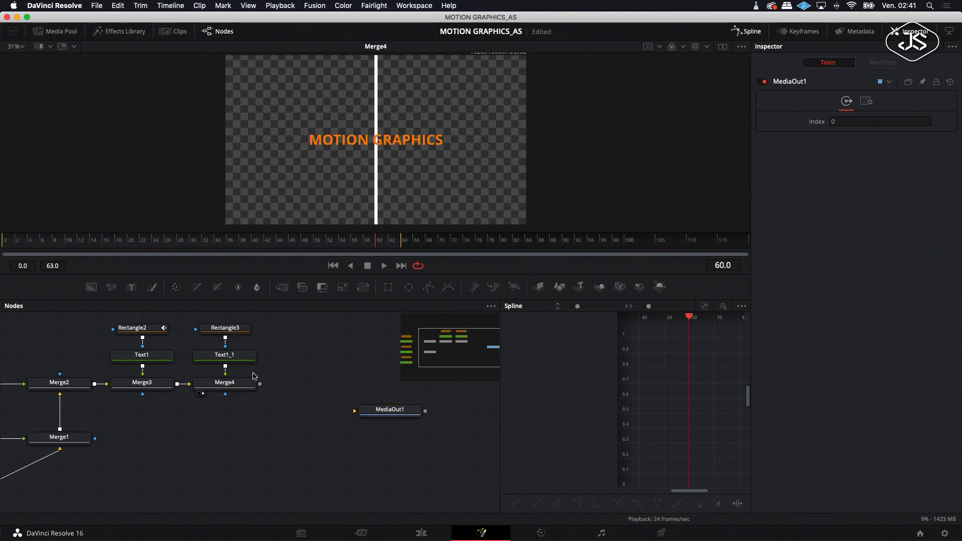
left_click(91, 287)
left_click_drag(315, 410, 236, 426)
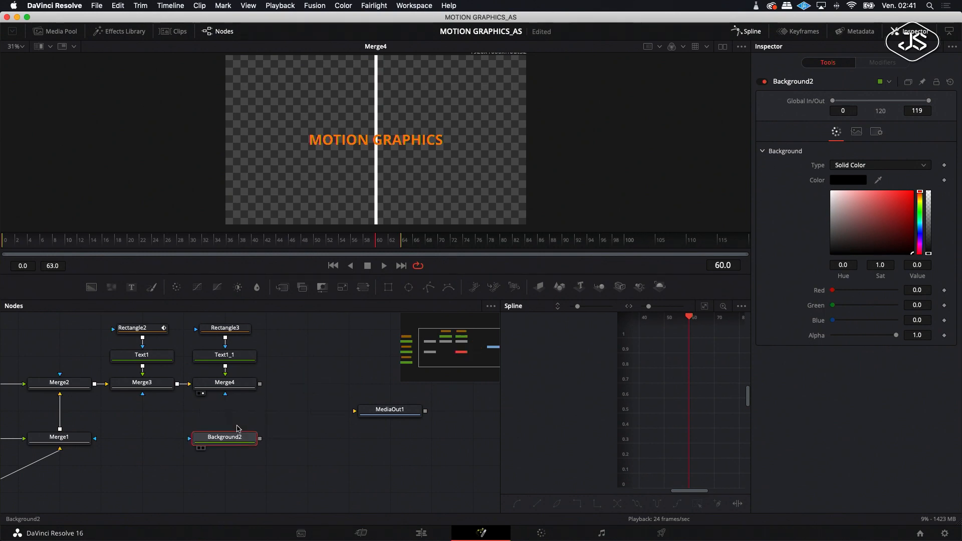
Step: Merge Merge4's output over Background2 with a new Merge node
scroll(260, 387, "right", 1)
scroll(260, 389, "down", 1)
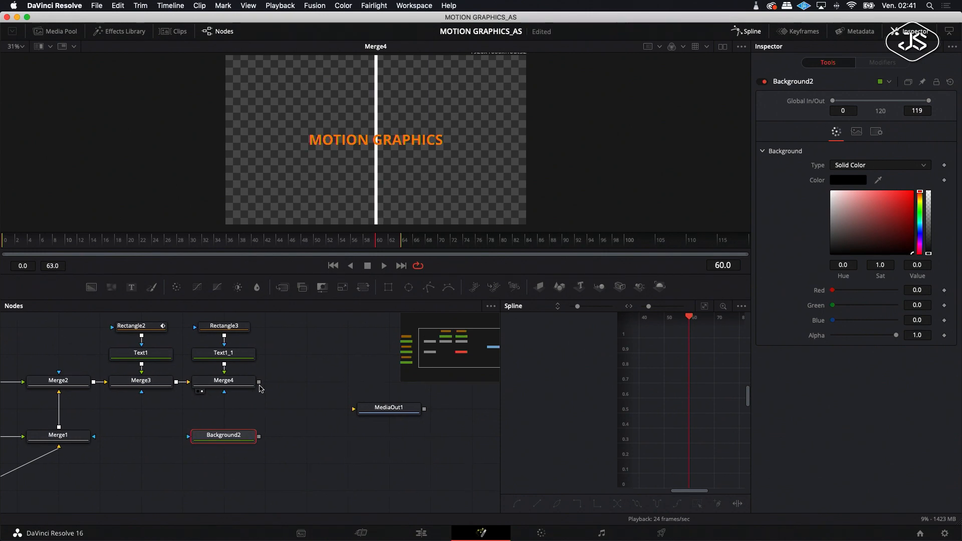
left_click_drag(258, 383, 258, 437)
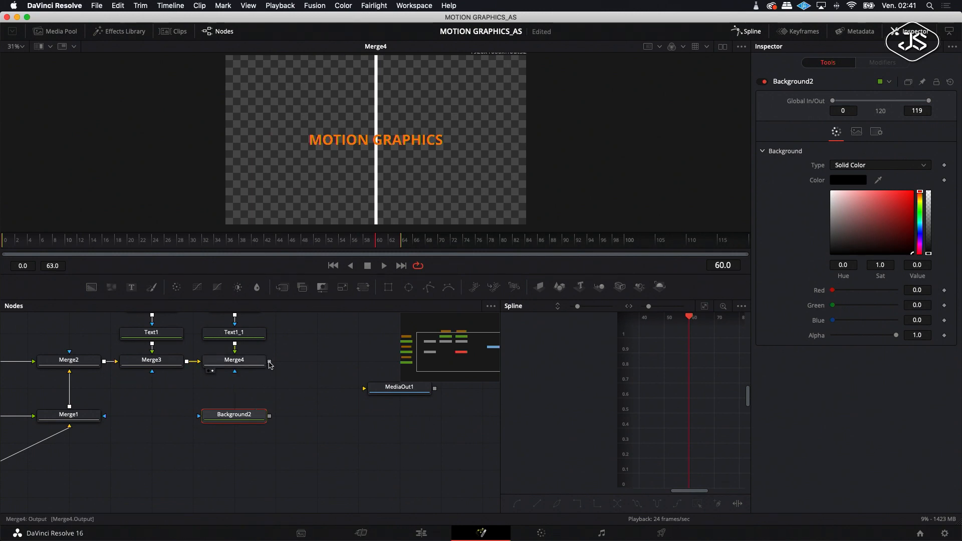
scroll(273, 393, "down", 1)
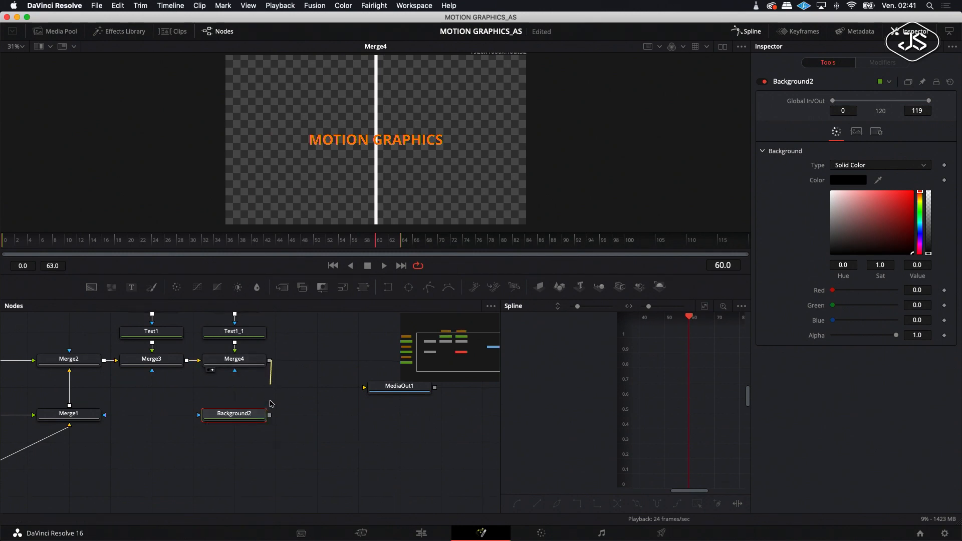
scroll(271, 415, "down", 2)
left_click_drag(269, 358, 269, 412)
Step: Place Merge5 directly below Merge4 with Background2 beside it, and show Merge5 in the viewer
left_click(293, 423)
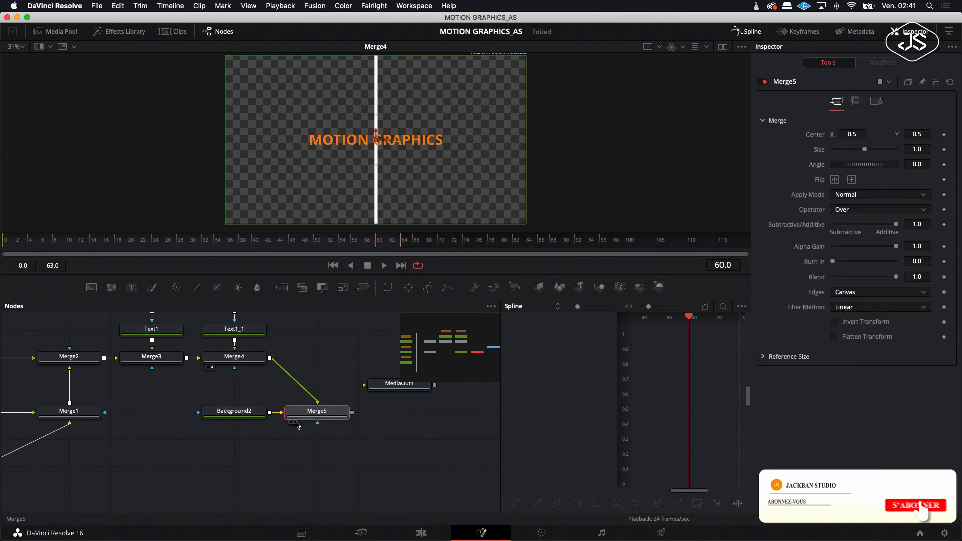
left_click_drag(308, 419, 254, 424)
left_click(235, 412)
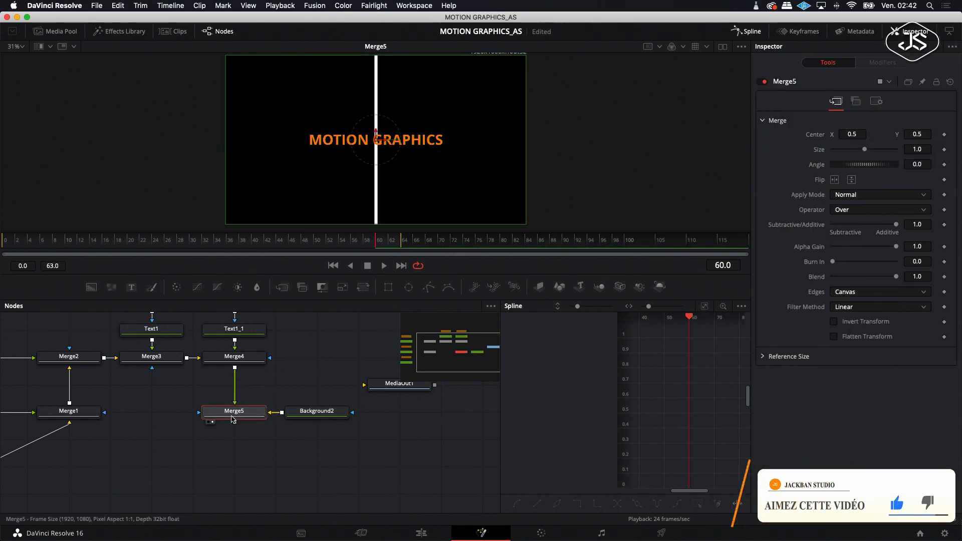
left_click(389, 288)
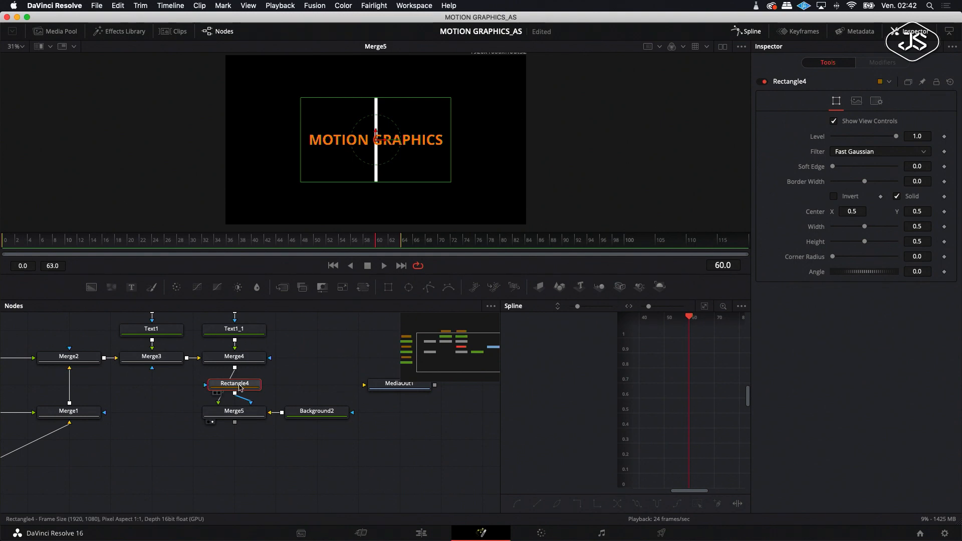
left_click_drag(246, 391, 286, 390)
right_click(280, 387)
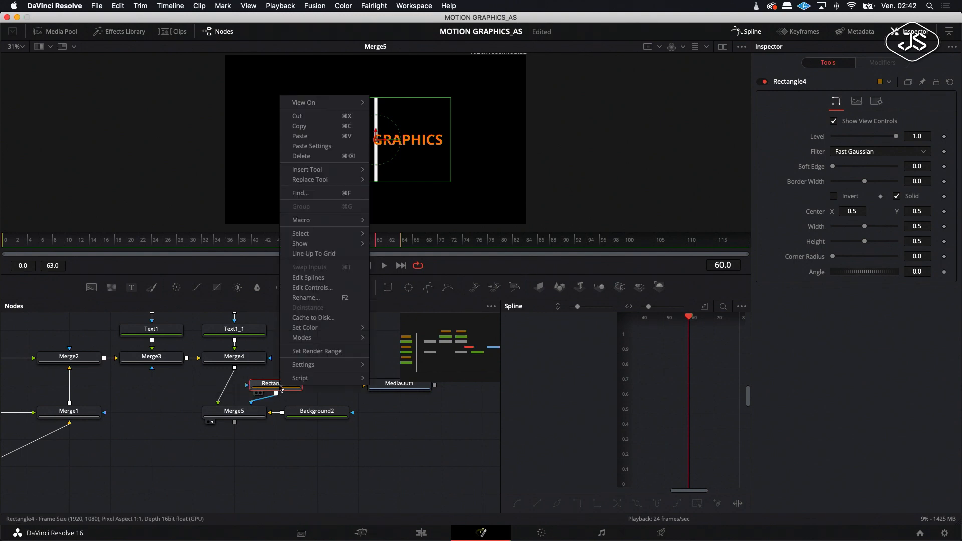
left_click(300, 155)
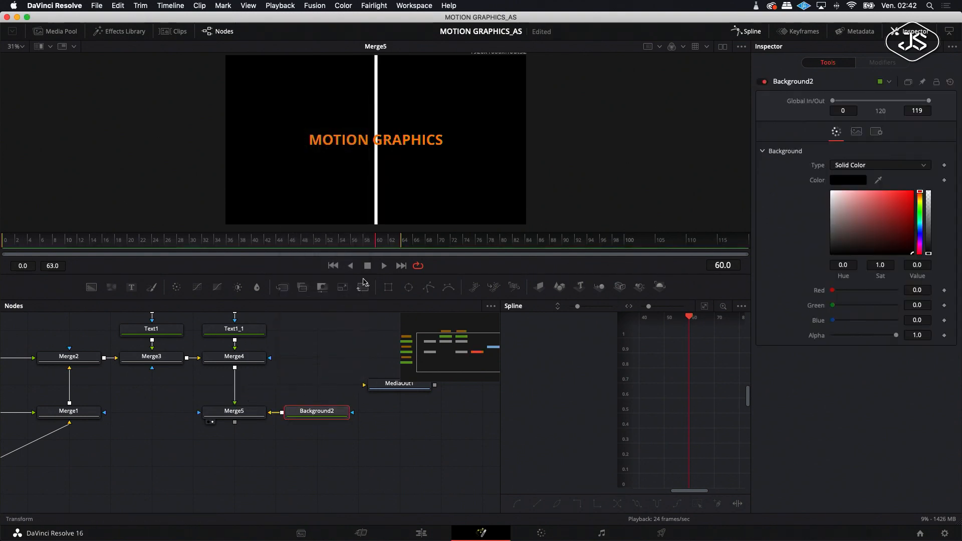
Step: Mask Background2 with a rectangle about 0.18 high around the title and set the background color to near white
key("super+z")
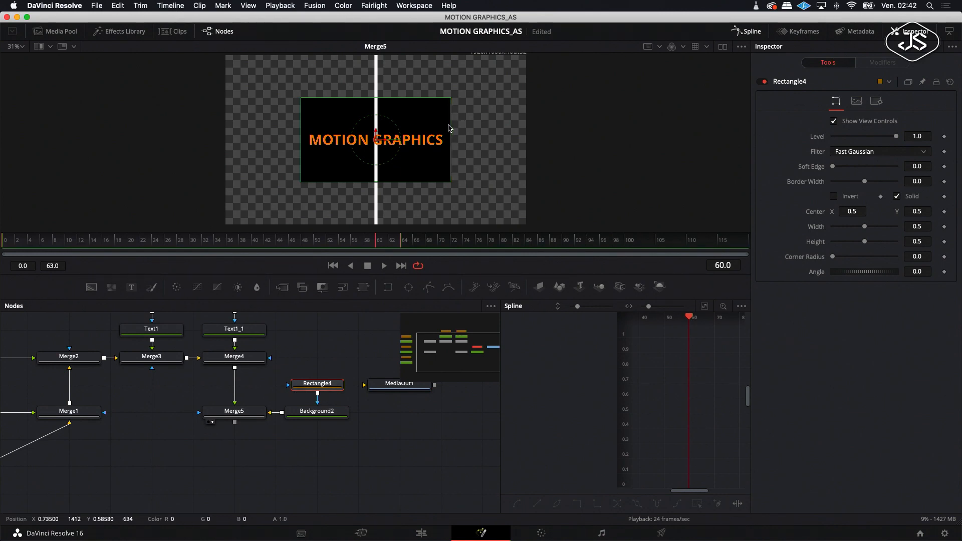
left_click_drag(412, 99, 410, 128)
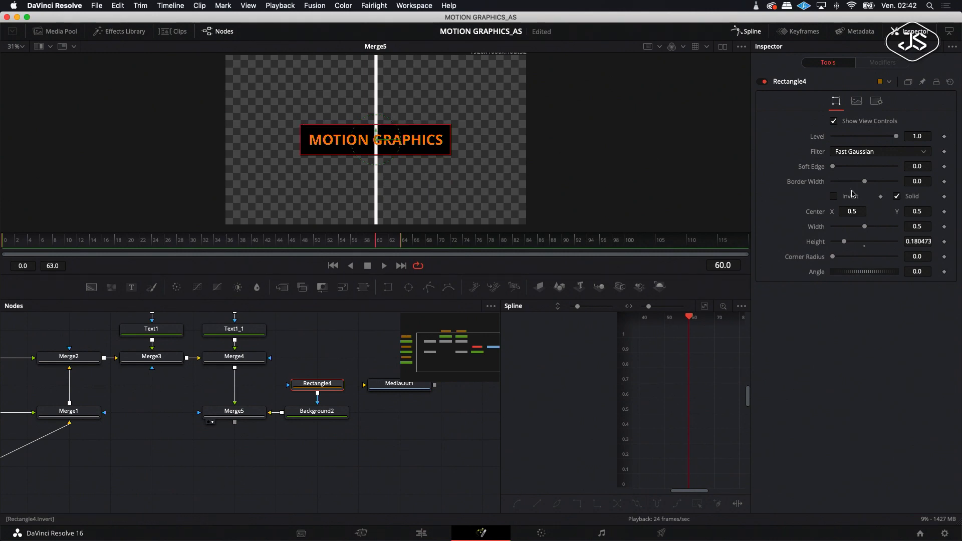
left_click(305, 414)
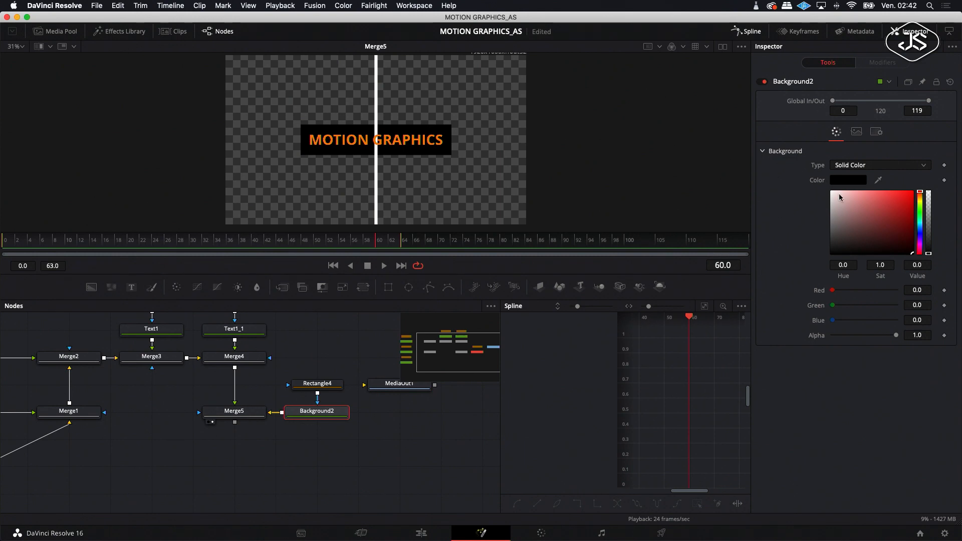
left_click_drag(840, 197, 833, 193)
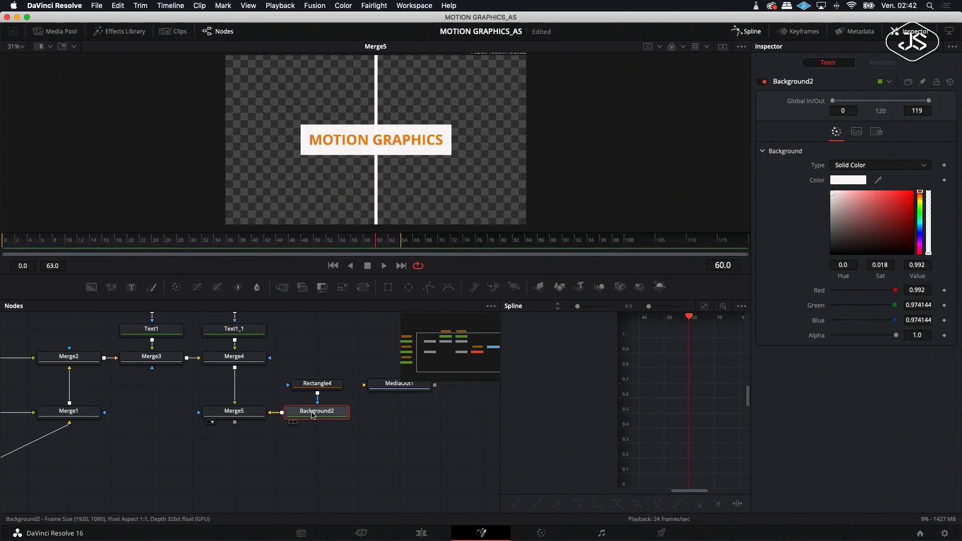
Step: Turn Rectangle4 into an outline by disabling Solid, with border width 0.0064, width 0.48 and height 0.142
left_click(318, 386)
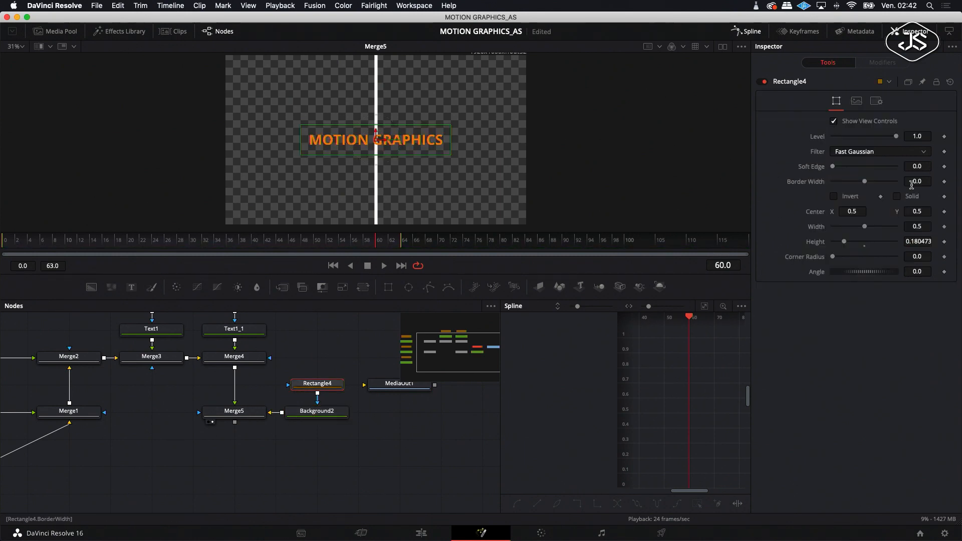
left_click_drag(922, 179, 957, 179)
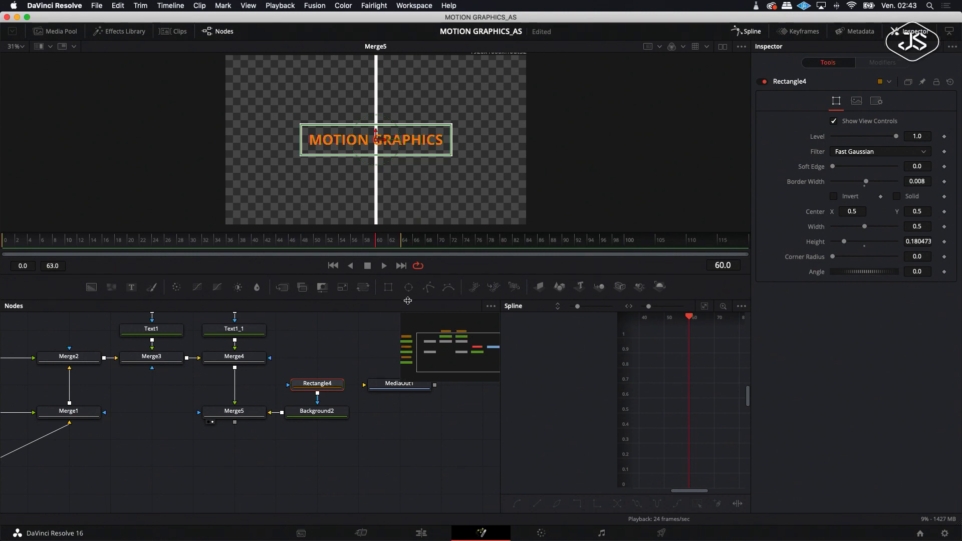
left_click(329, 350)
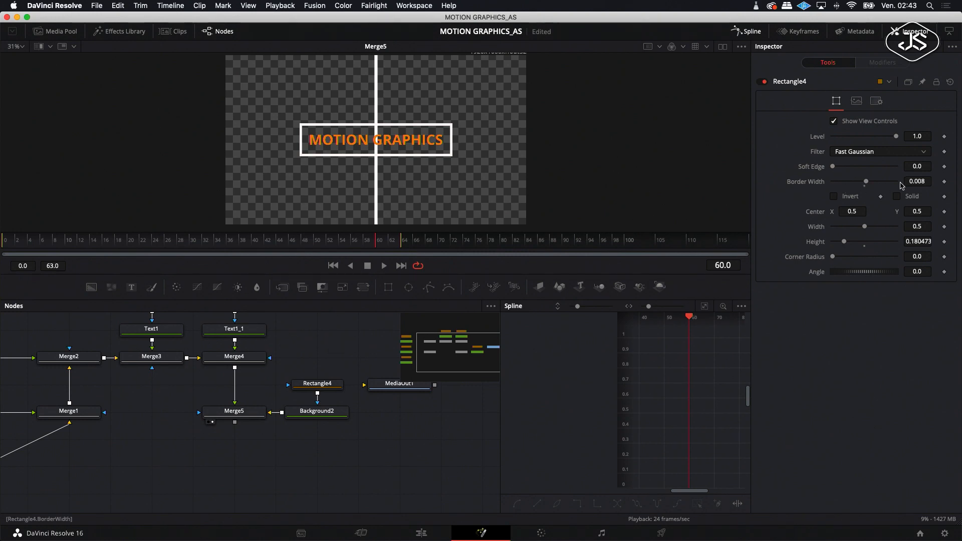
left_click_drag(917, 181, 908, 182)
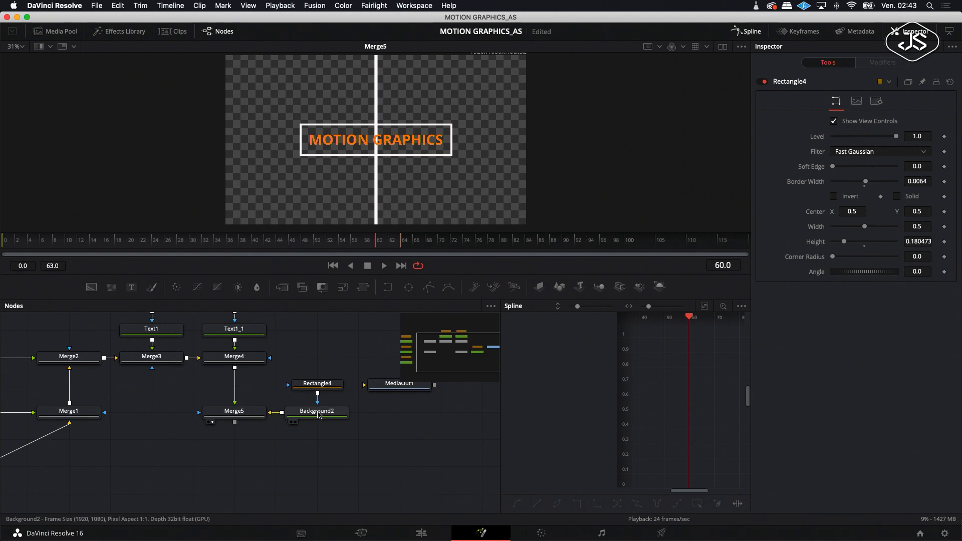
left_click(318, 384)
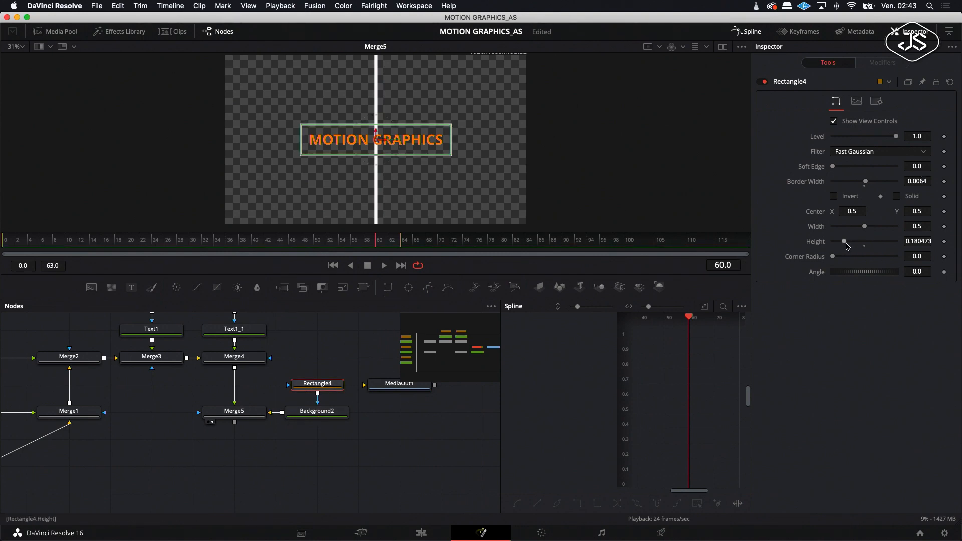
left_click_drag(844, 243, 863, 228)
Step: Fit Rectangle3's mask to the outlined frame with a height of 0.15 and a width of 0.488
scroll(317, 351, "up", 3)
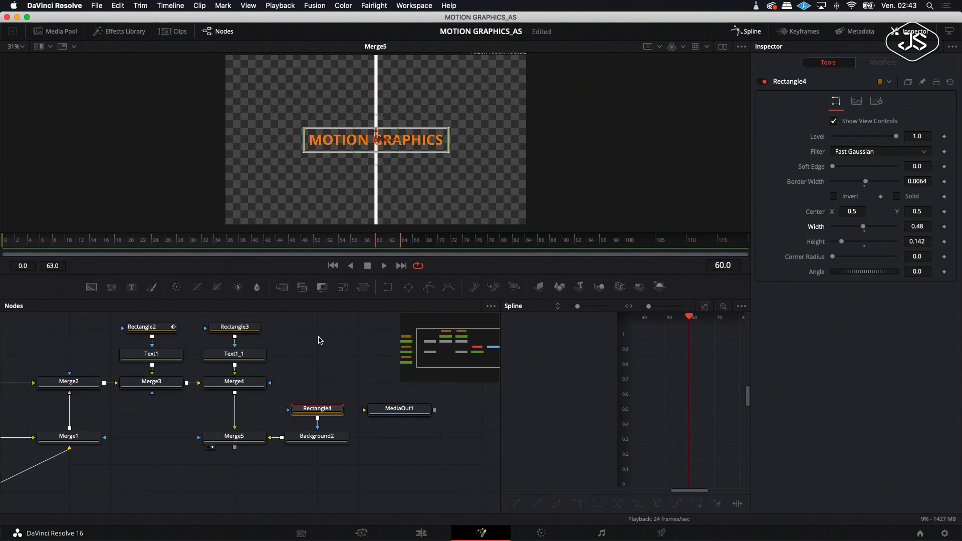
left_click(245, 335)
left_click_drag(844, 242, 843, 244)
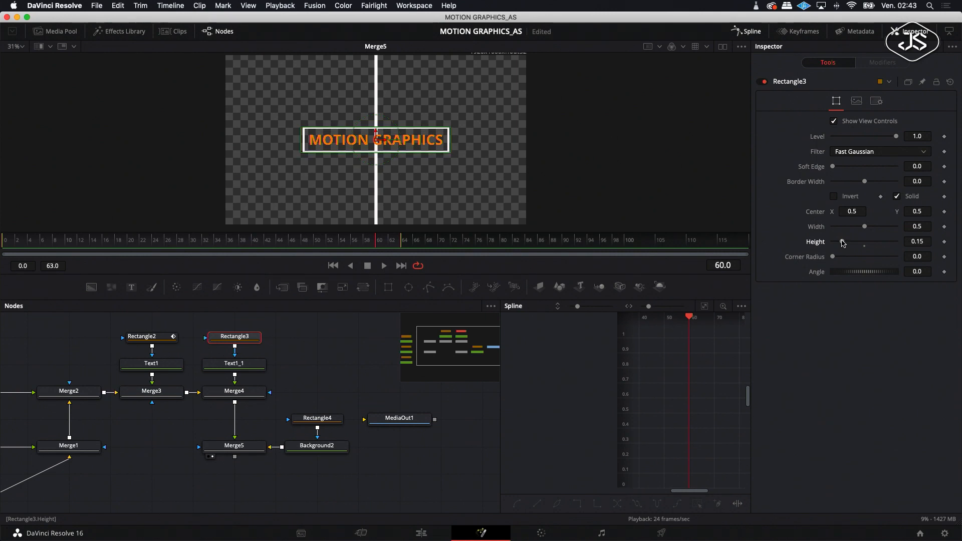
left_click_drag(867, 229, 866, 229)
left_click_drag(864, 229, 864, 229)
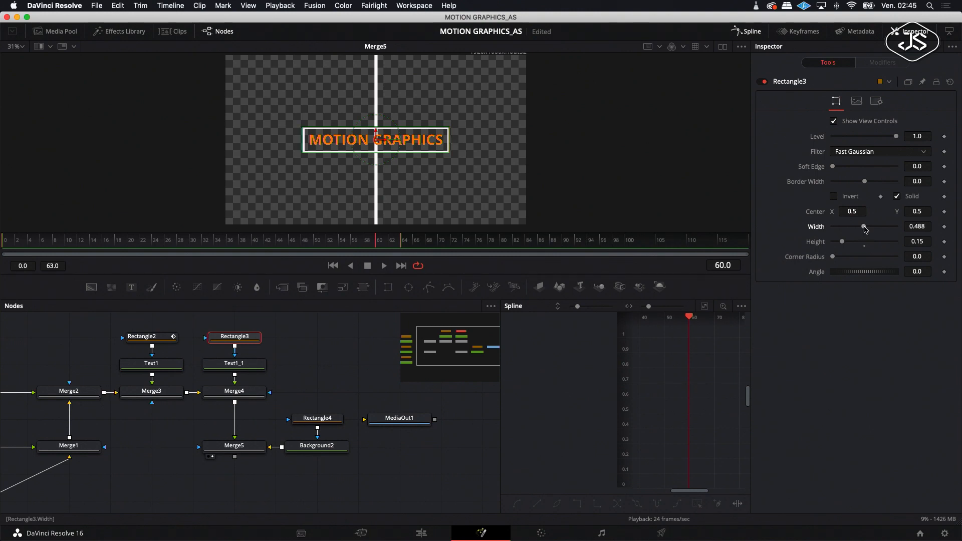
Step: Add width keyframes to Rectangle3 and Rectangle4 on frame 70 at their full widths
left_click_drag(690, 318, 716, 321)
left_click(945, 228)
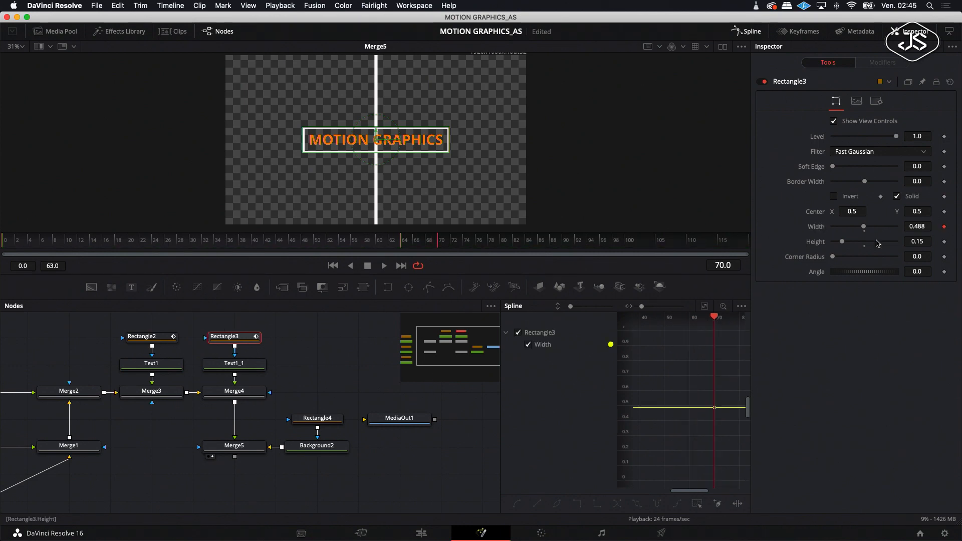
left_click(314, 422)
left_click(945, 227)
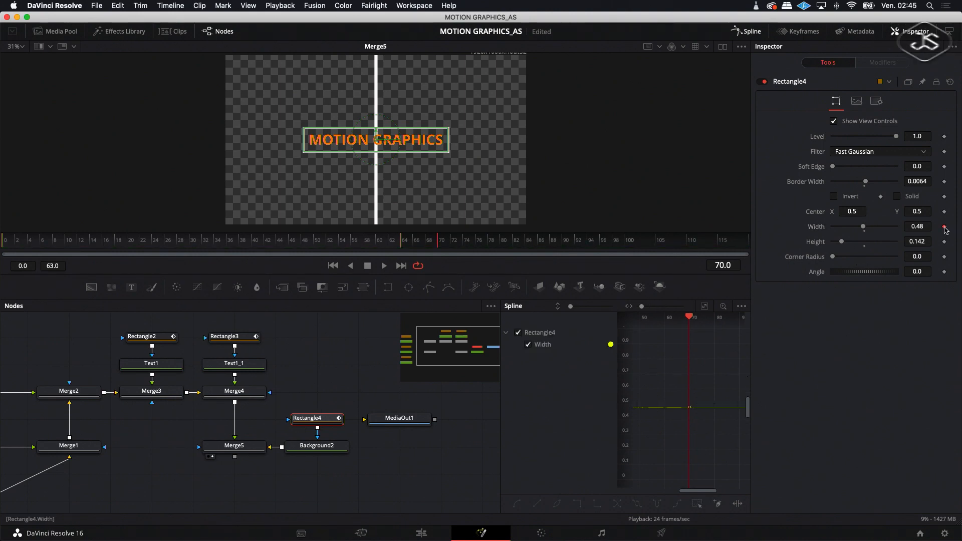
Step: Set the widths of Rectangle4 and Rectangle3 to 0 on frame 60
left_click_drag(668, 324, 664, 323)
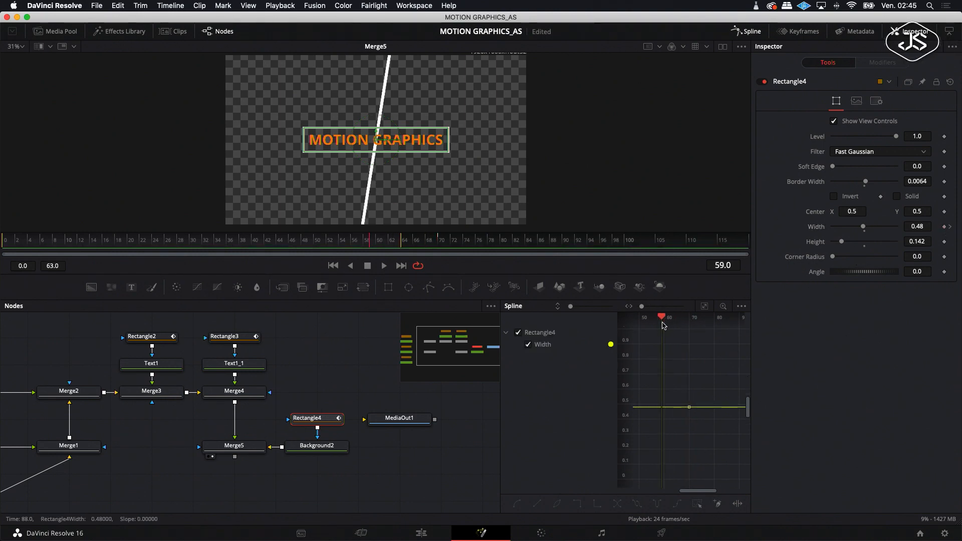
left_click_drag(859, 229, 824, 230)
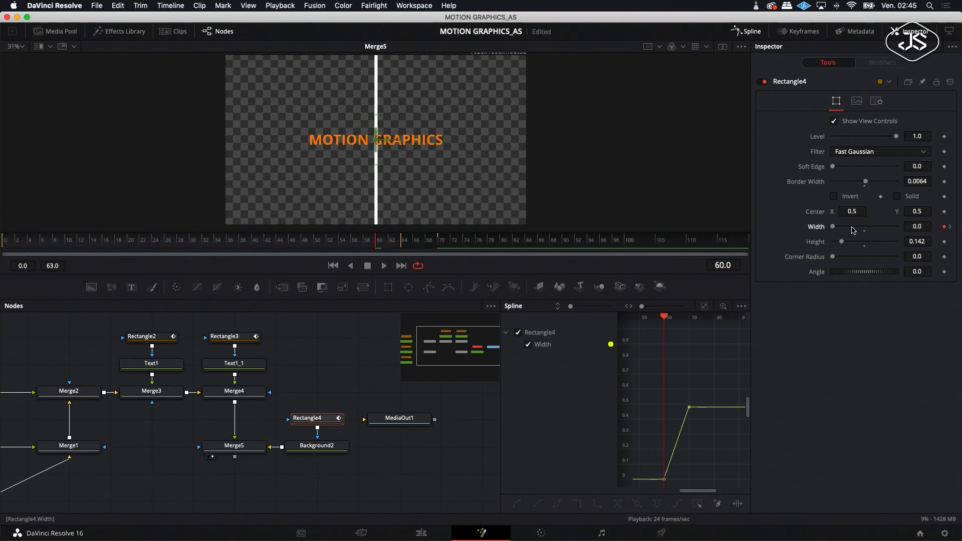
left_click(228, 338)
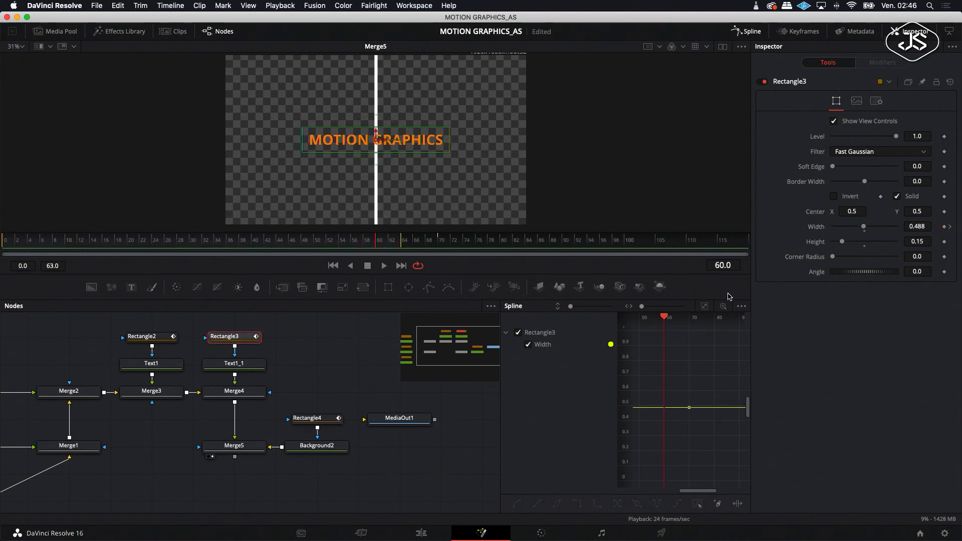
left_click_drag(840, 232, 829, 232)
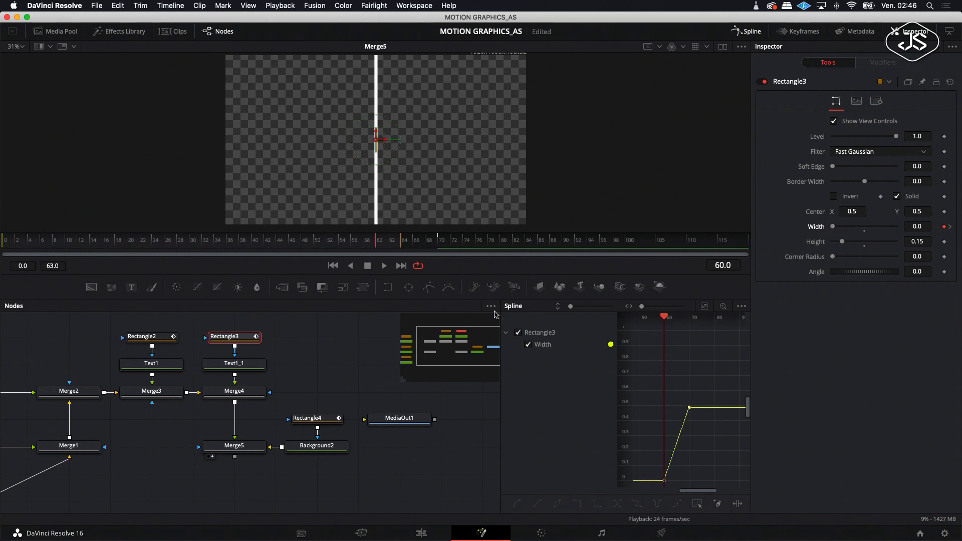
Step: Smooth Rectangle3's width keyframes and stretch the frame 70 keyframe's handle back to about frame 60
left_click(704, 307)
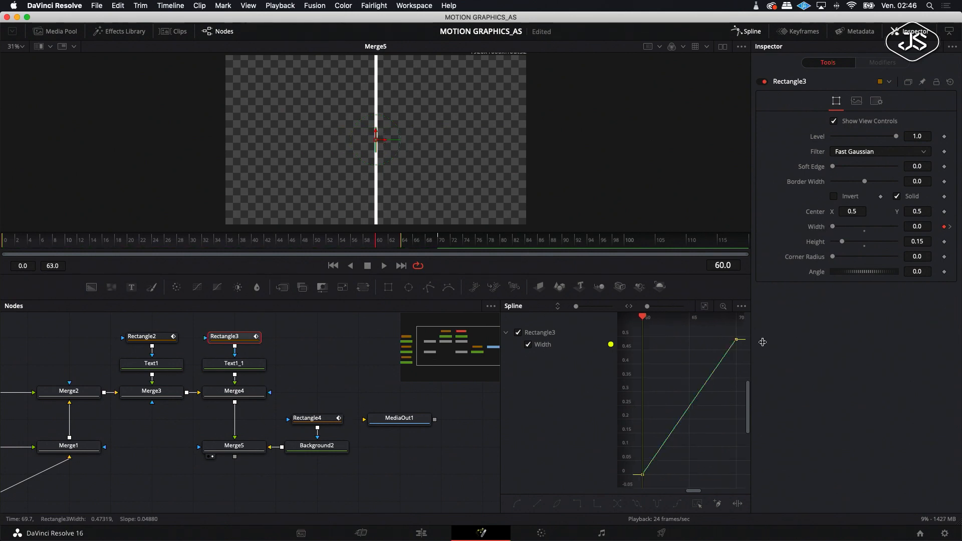
left_click_drag(634, 496, 640, 489)
left_click(517, 504)
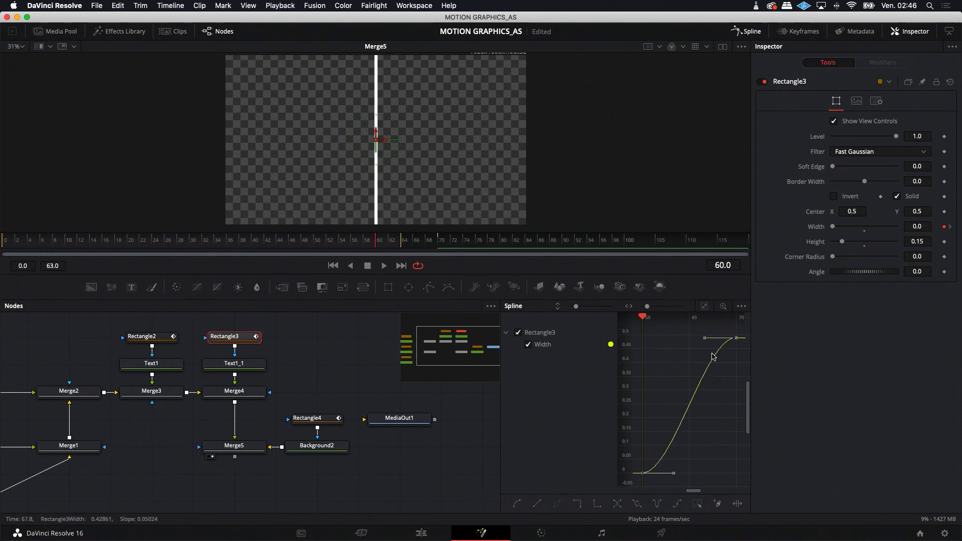
left_click_drag(705, 338, 641, 337)
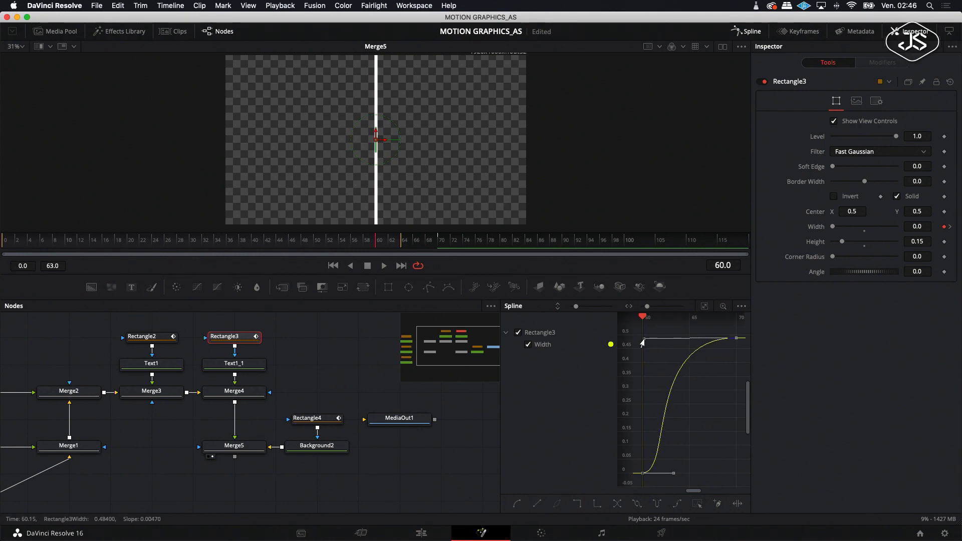
Step: Smooth Rectangle4's width keyframes and stretch the frame 70 keyframe's handle back to about frame 60
left_click(314, 423)
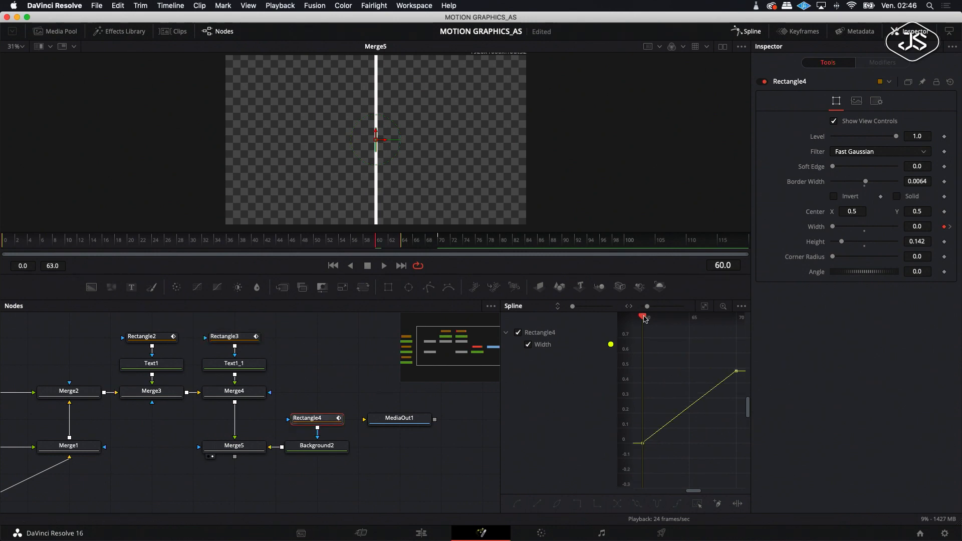
left_click_drag(742, 359, 633, 458)
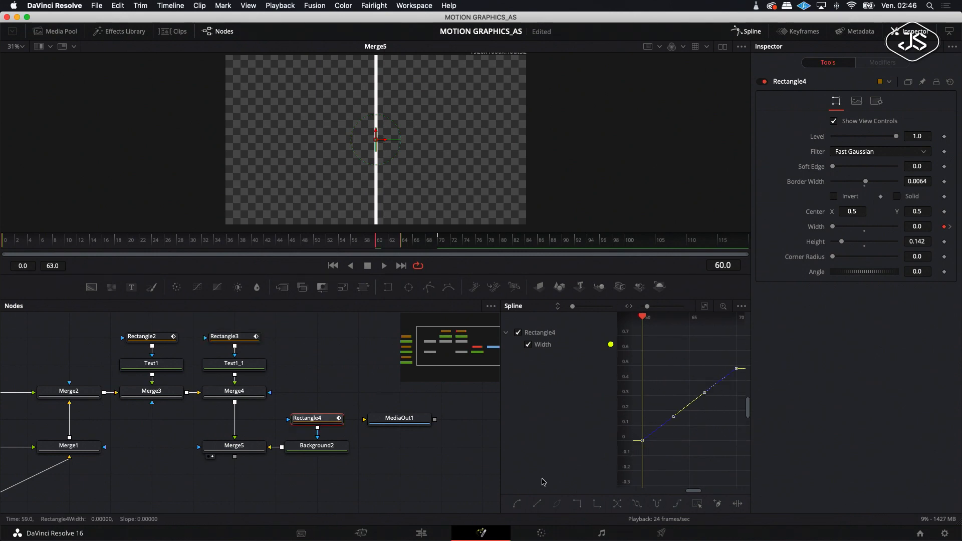
left_click(516, 504)
left_click_drag(706, 369, 643, 370)
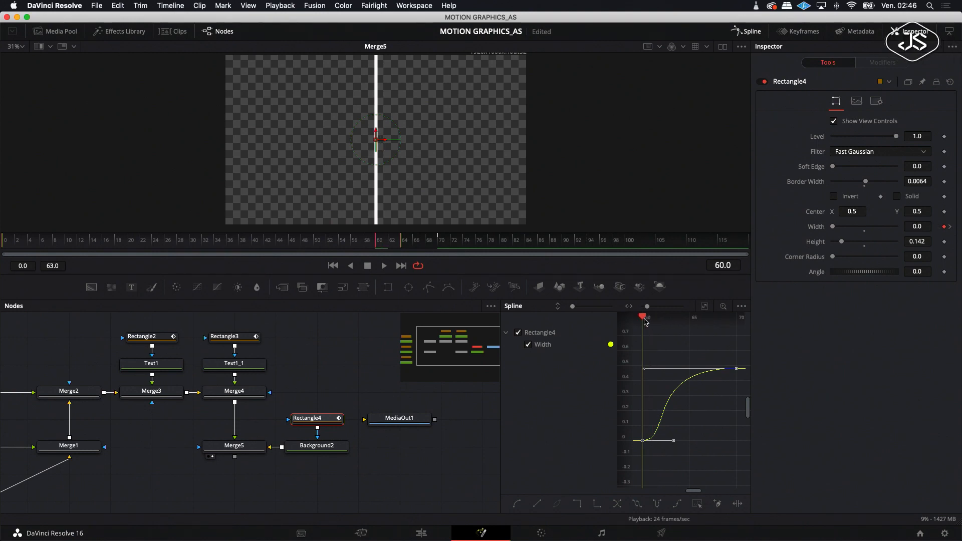
Step: Return to frame 50, try reducing Rectangle4's height to 0.102, and undo that change
left_click_drag(638, 321, 641, 322)
scroll(662, 345, "left", 1)
scroll(662, 345, "left", 3)
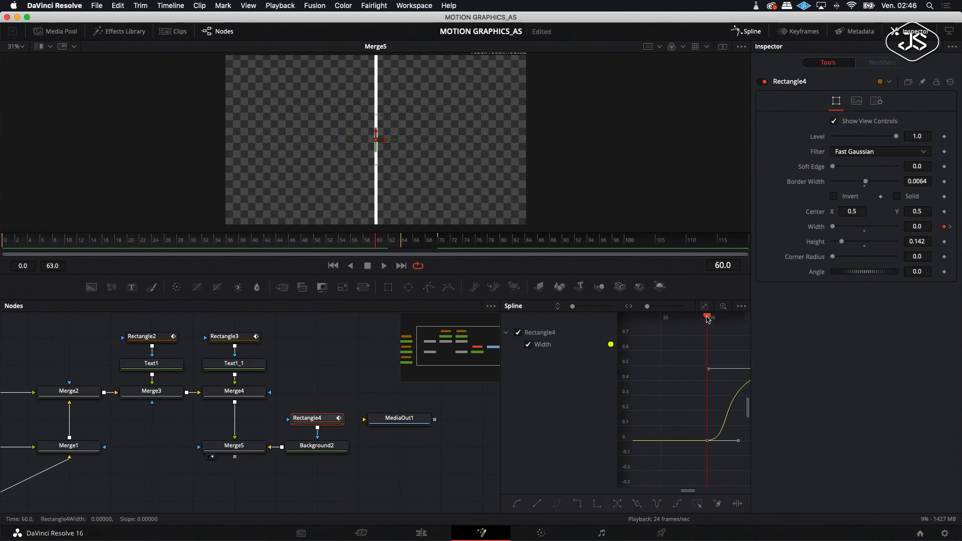
left_click_drag(708, 321, 657, 333)
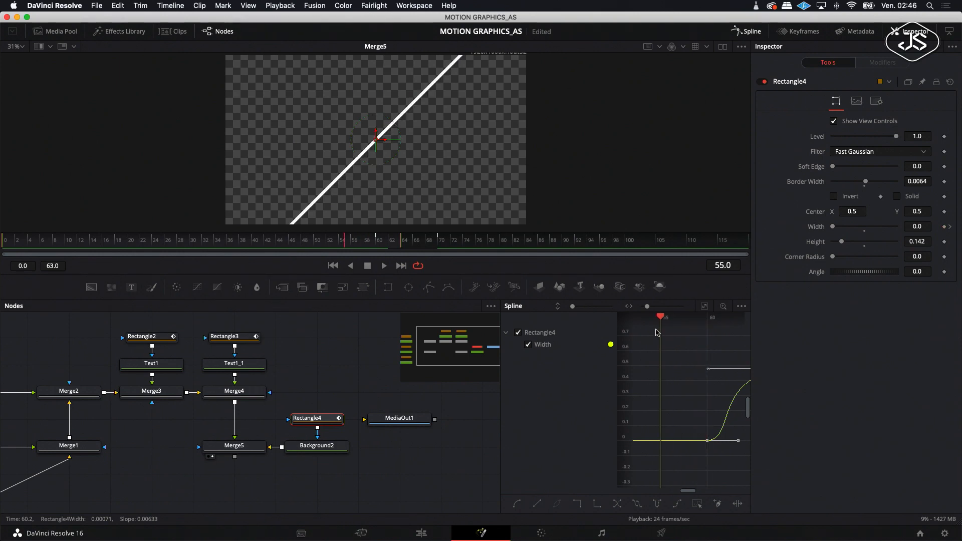
key("Left")
left_click_drag(357, 243, 320, 249)
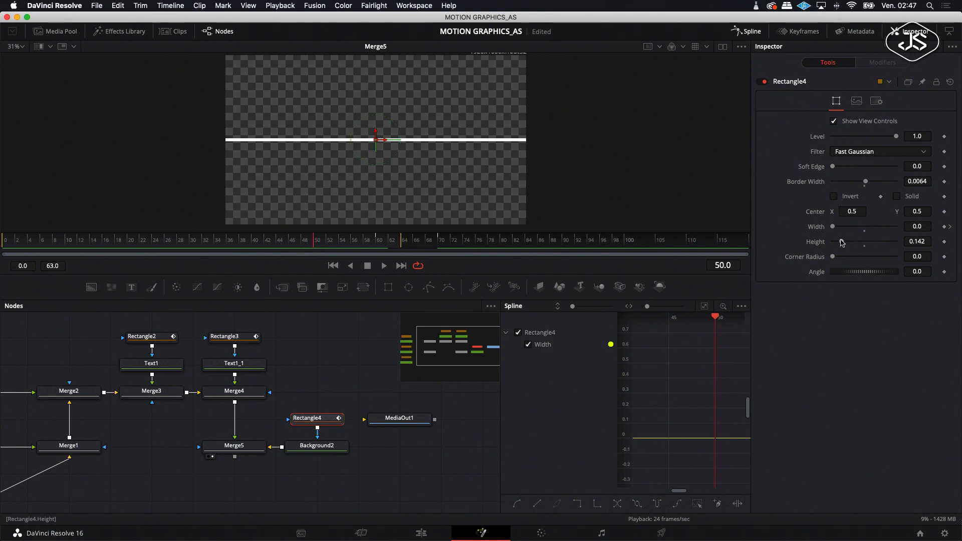
left_click_drag(842, 243, 839, 245)
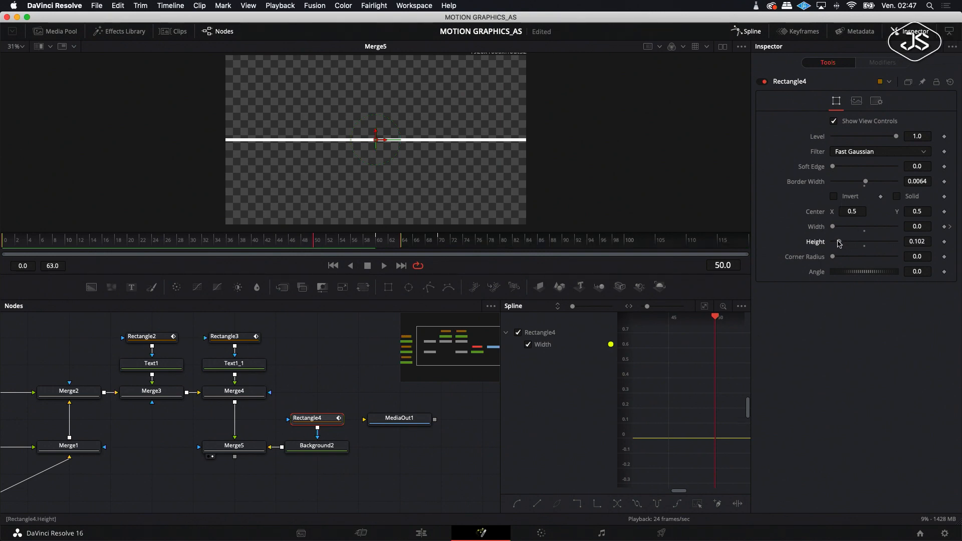
key("super+z")
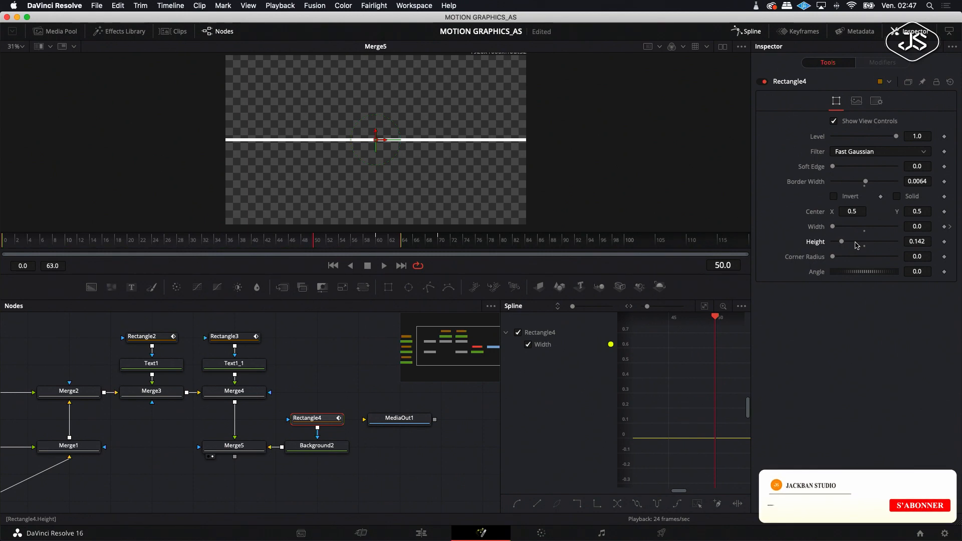
Step: Set Rectangle1's height to 0.011 on frame 50
left_click(141, 345)
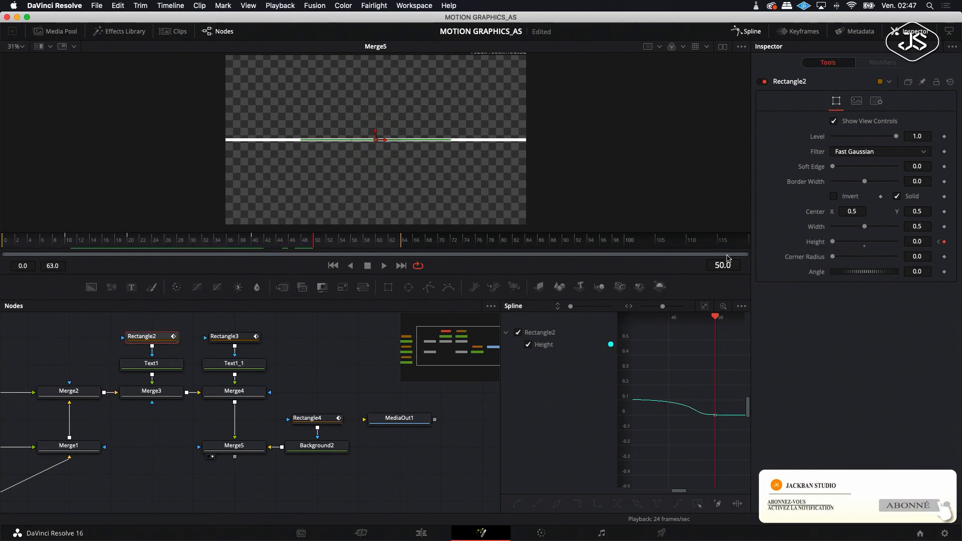
scroll(238, 337, "left", 5)
left_click(62, 364)
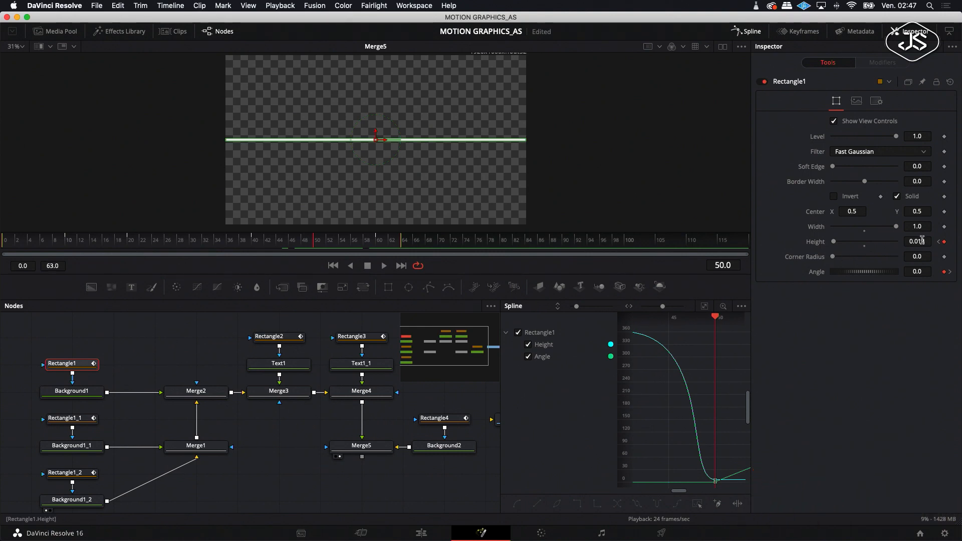
left_click_drag(922, 241, 918, 241)
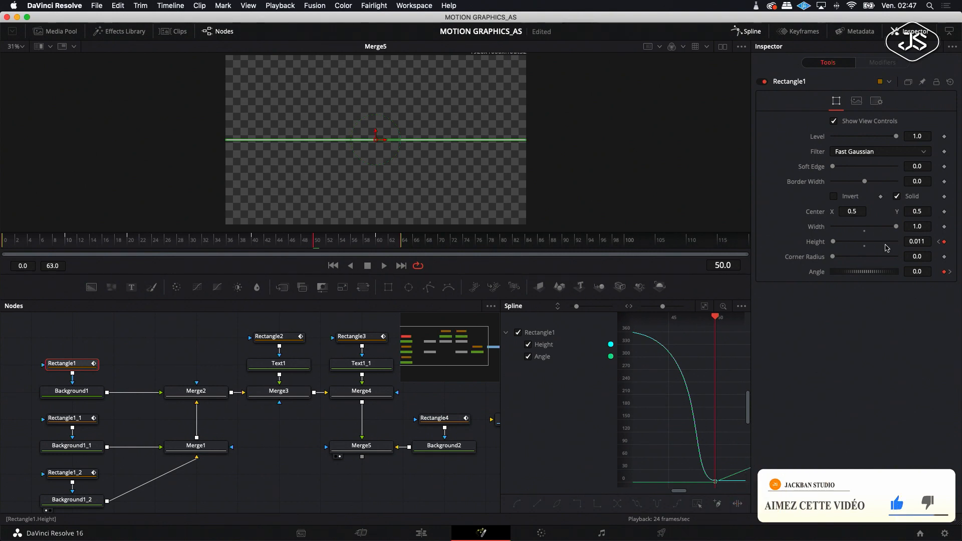
Step: Keyframe Rectangle1's width at 1.0 on frame 50 and reduce it to about 0.102 on frame 60
scroll(392, 415, "right", 2)
scroll(392, 415, "right", 6)
left_click_drag(318, 244, 376, 245)
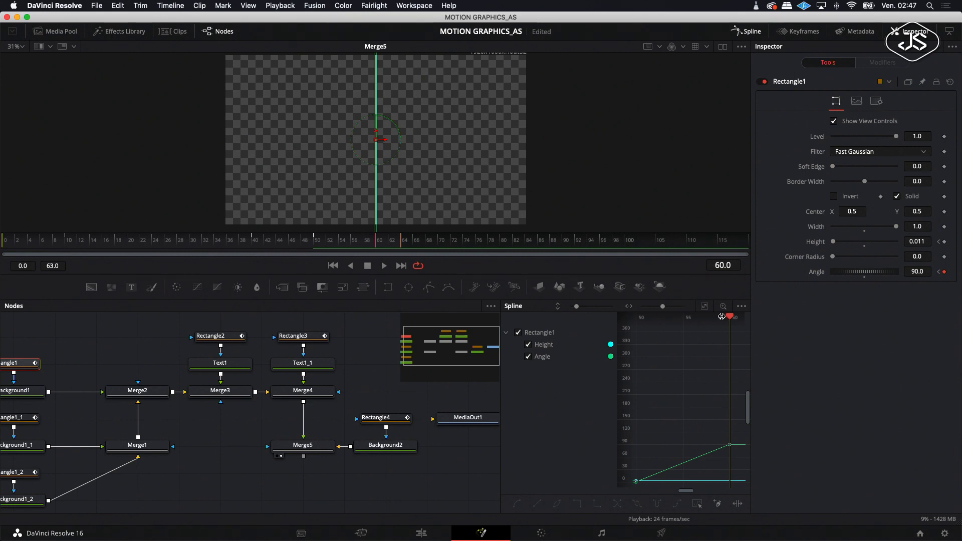
left_click_drag(731, 319, 638, 329)
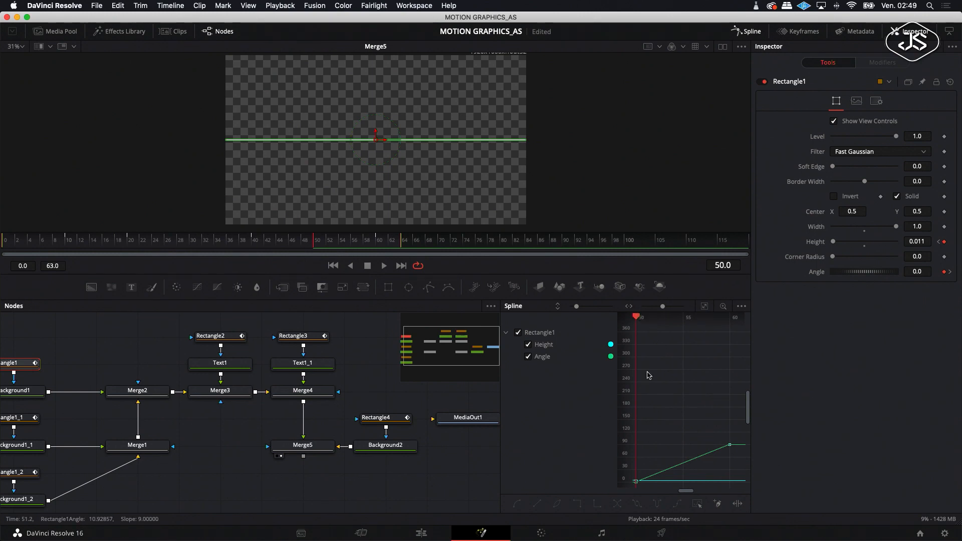
left_click(944, 227)
left_click_drag(636, 318, 728, 322)
left_click_drag(896, 226, 841, 237)
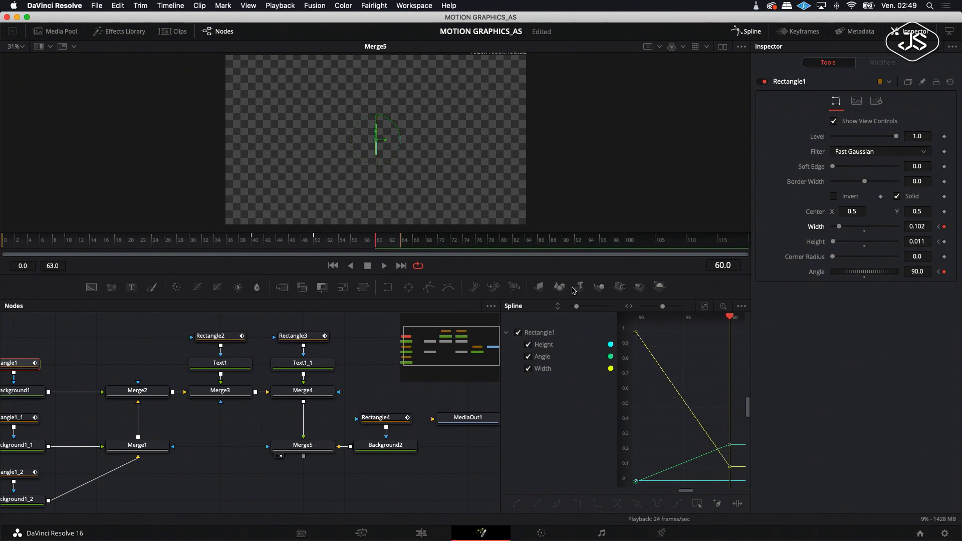
Step: Set Rectangle1's width to 0.079 on frame 60 and its height to 0 on frame 61
scroll(702, 336, "right", 5)
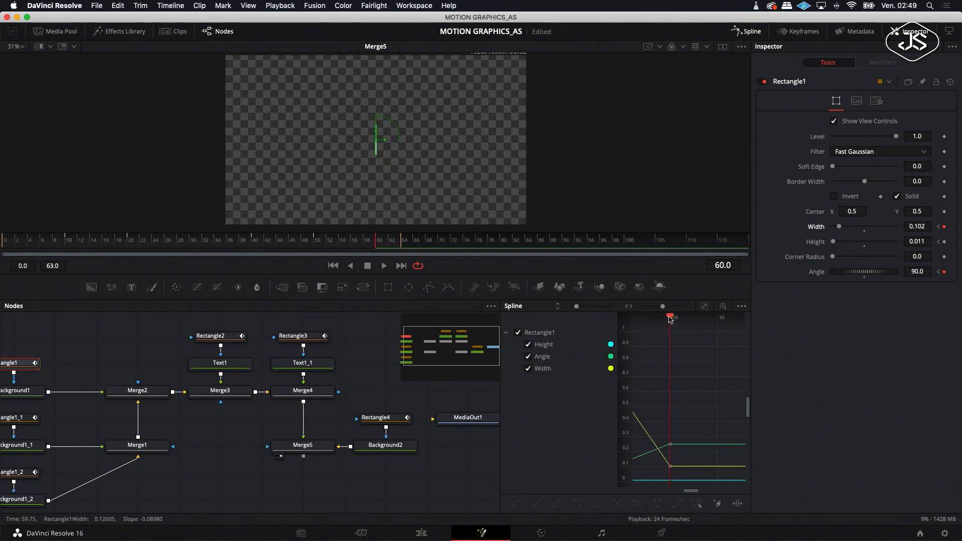
left_click_drag(675, 320, 680, 321)
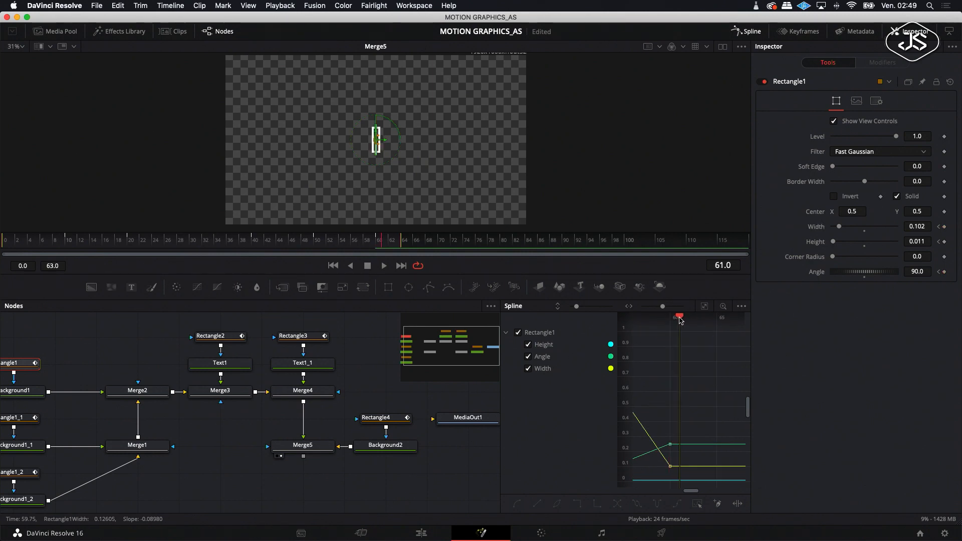
left_click_drag(680, 321, 678, 321)
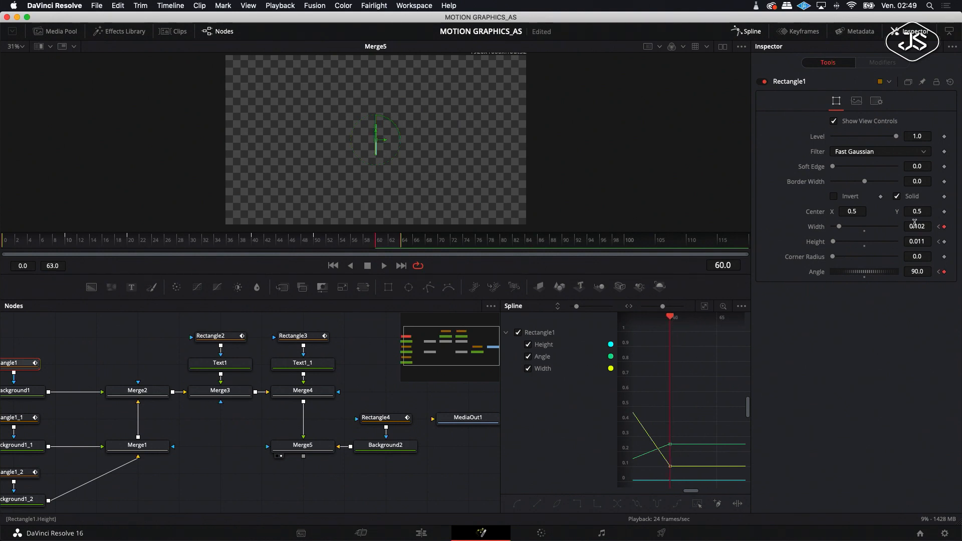
left_click_drag(840, 227, 838, 227)
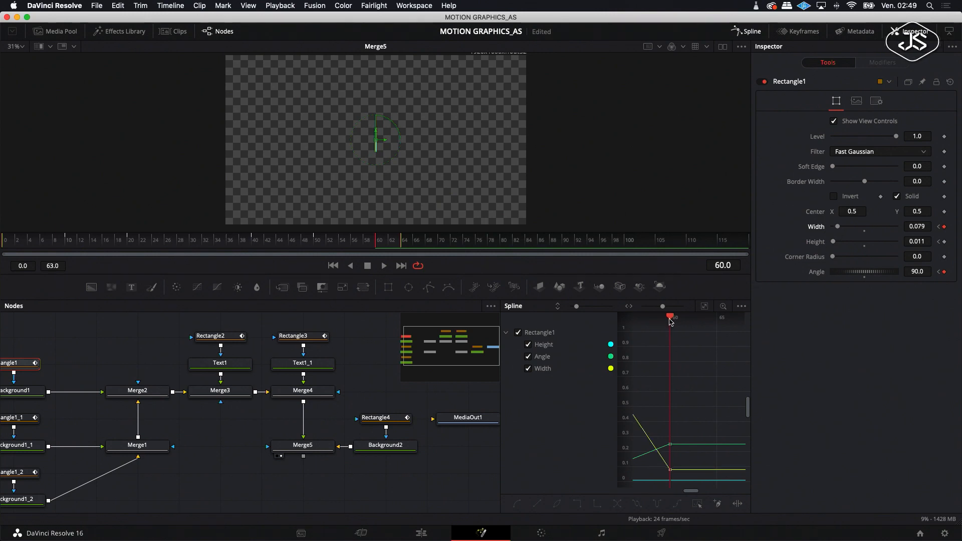
left_click_drag(672, 321, 677, 321)
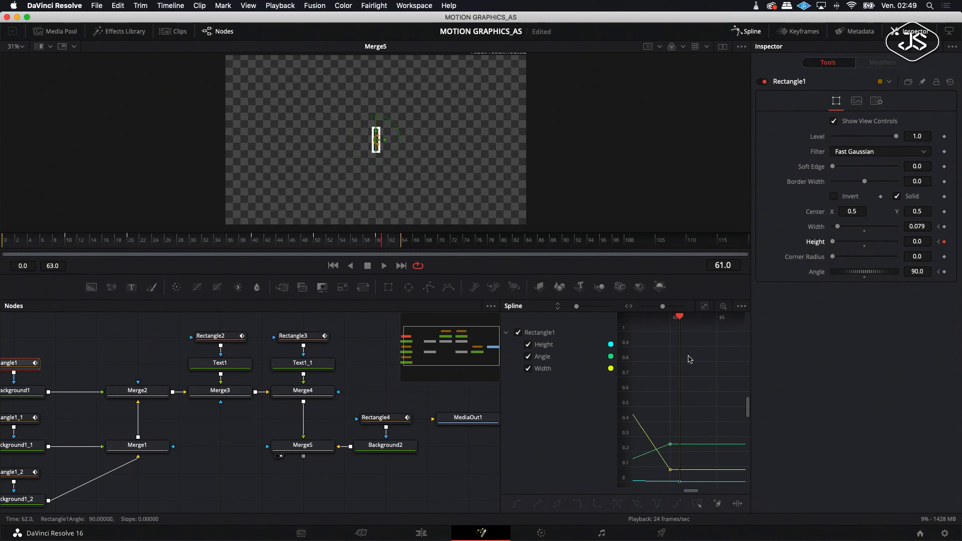
Step: Show only Rectangle1's angle curve for editing, fit it in the Spline editor and widen that editor slightly
scroll(688, 354, "left", 5)
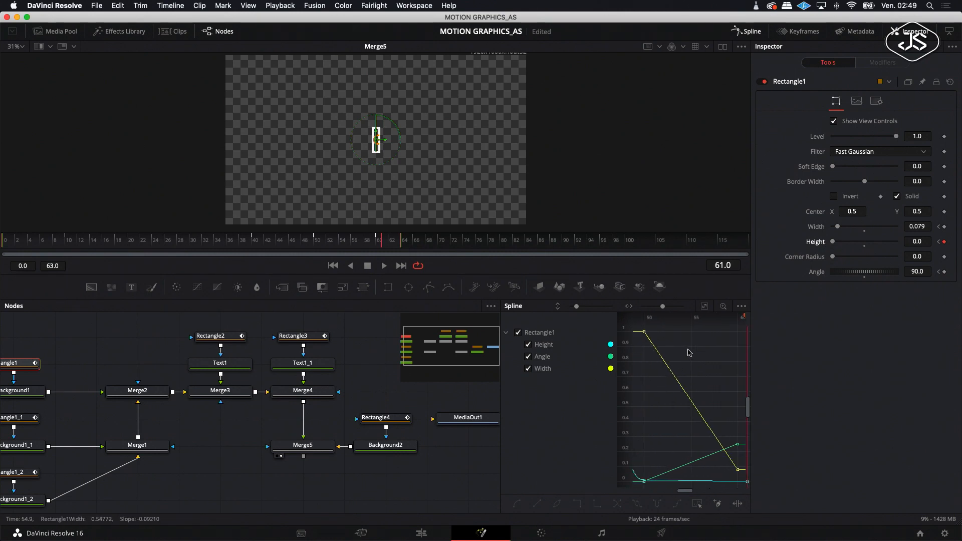
left_click(742, 306)
key("Escape")
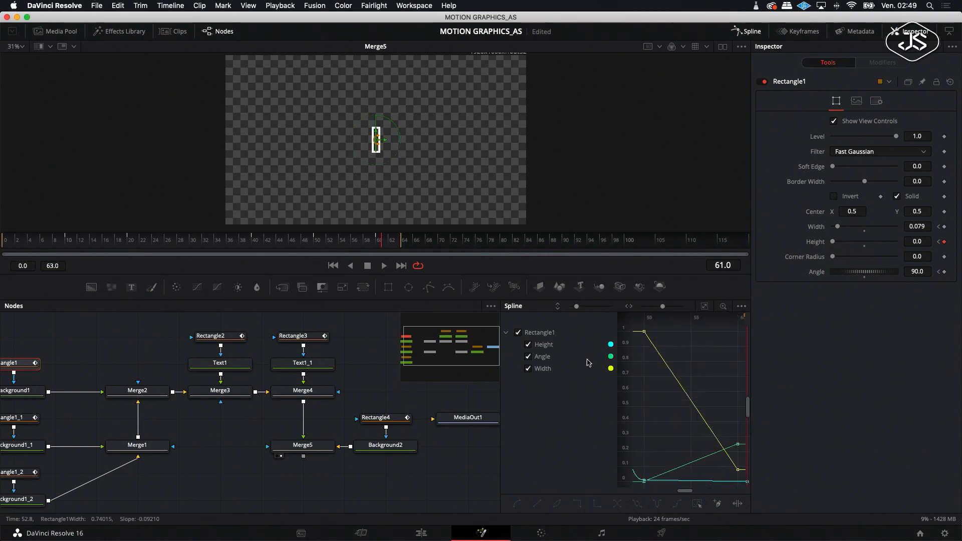
left_click(528, 357)
left_click(529, 357)
left_click(528, 369)
left_click(527, 344)
left_click(705, 307)
left_click_drag(494, 388, 447, 388)
Step: Smooth Rectangle1's angle keyframes and stretch the frame 60 keyframe's handle back to about frame 50
left_click_drag(700, 333, 577, 482)
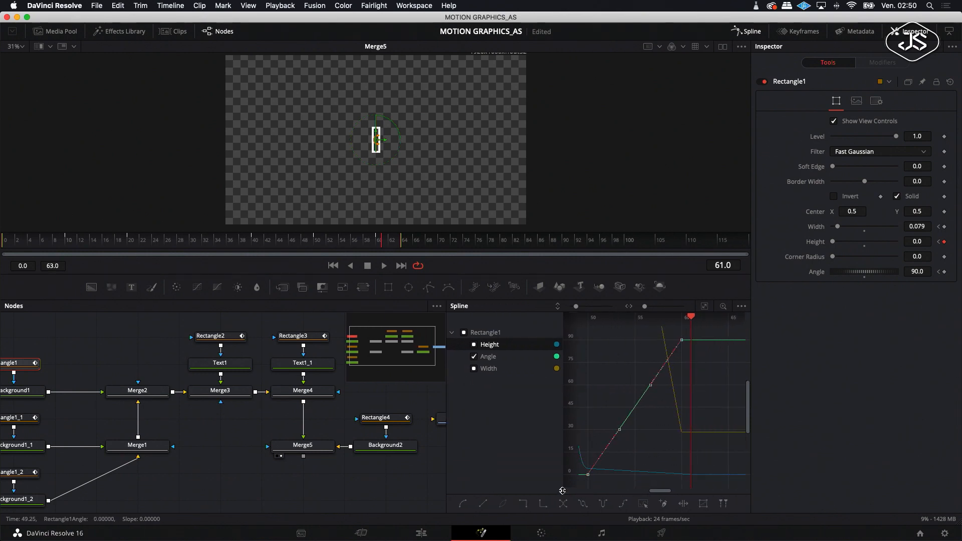
key("s")
left_click(588, 317)
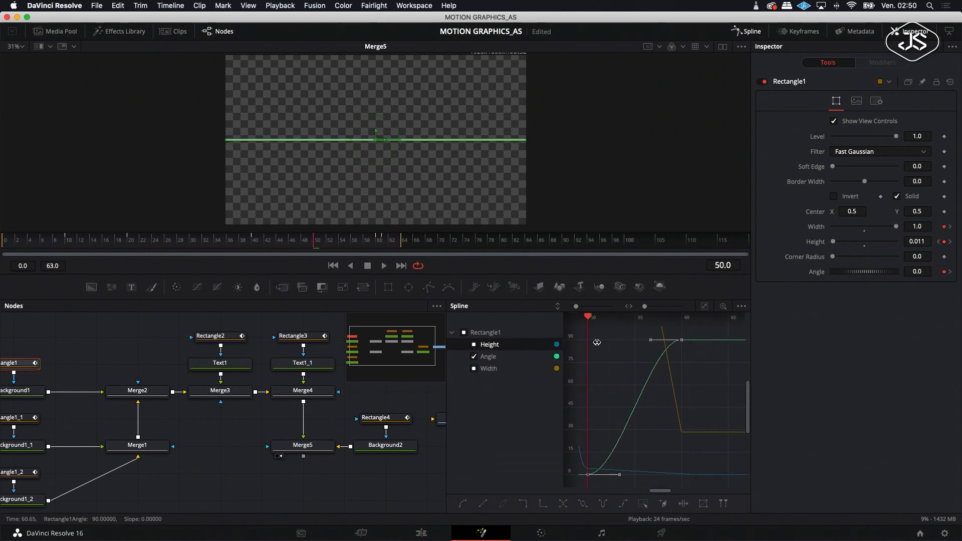
left_click_drag(651, 340, 586, 342)
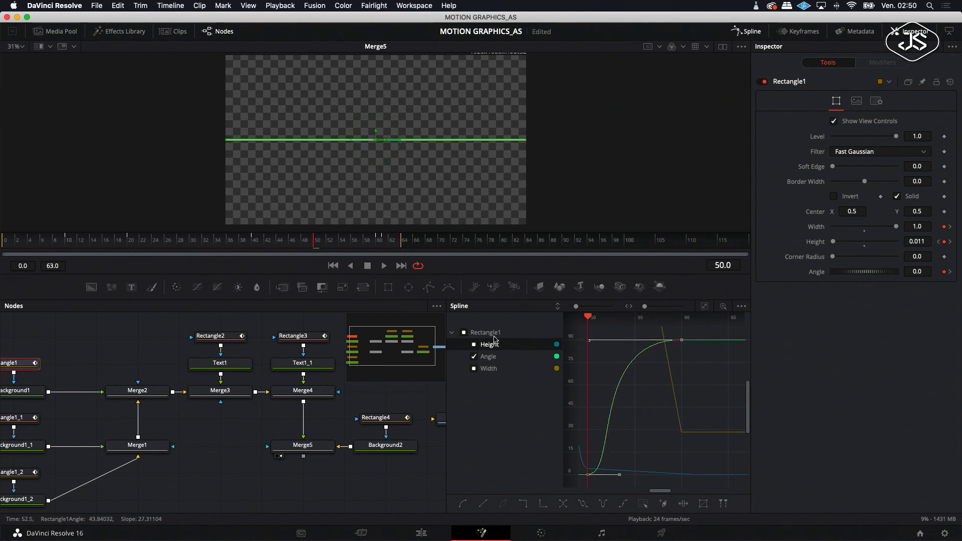
Step: Enable Rectangle1's width curve, smooth its keyframes and stretch the frame 50 keyframe's handle forward to about frame 60
left_click(474, 369)
left_click(704, 306)
left_click_drag(586, 331, 739, 479)
left_click(463, 504)
left_click_drag(640, 341, 729, 344)
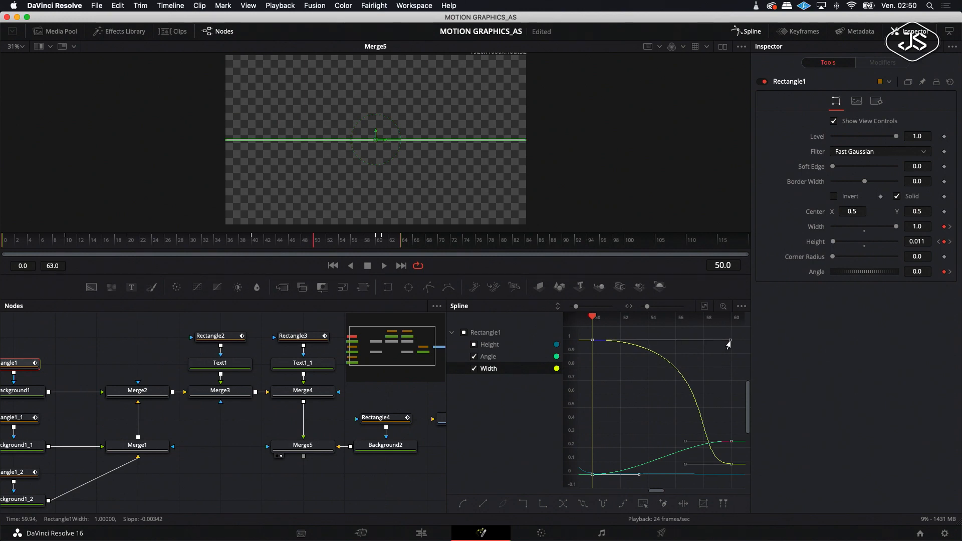
Step: Make Rectangle1's height curve the only editable curve in the Spline editor, disabling its angle and width curves
left_click(474, 345)
left_click(704, 307)
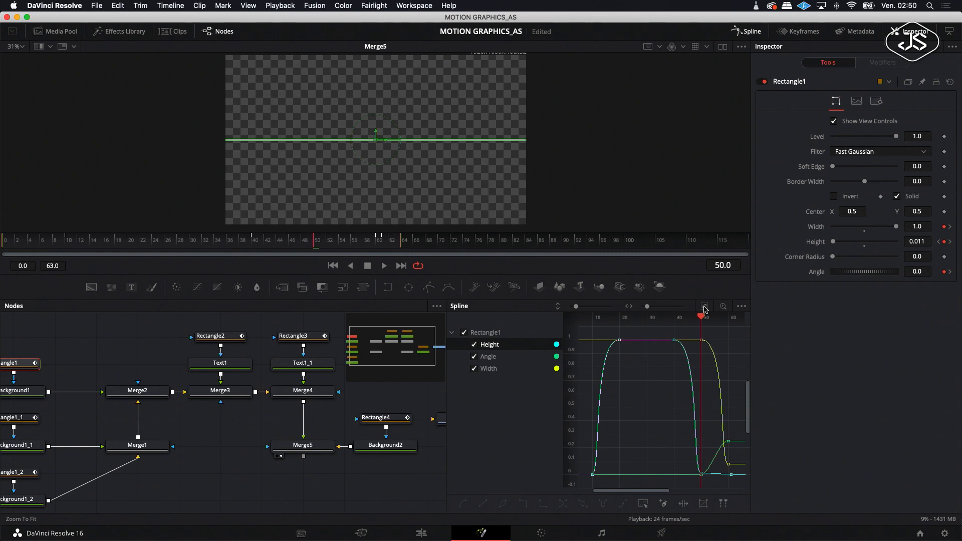
left_click(474, 368)
left_click(474, 356)
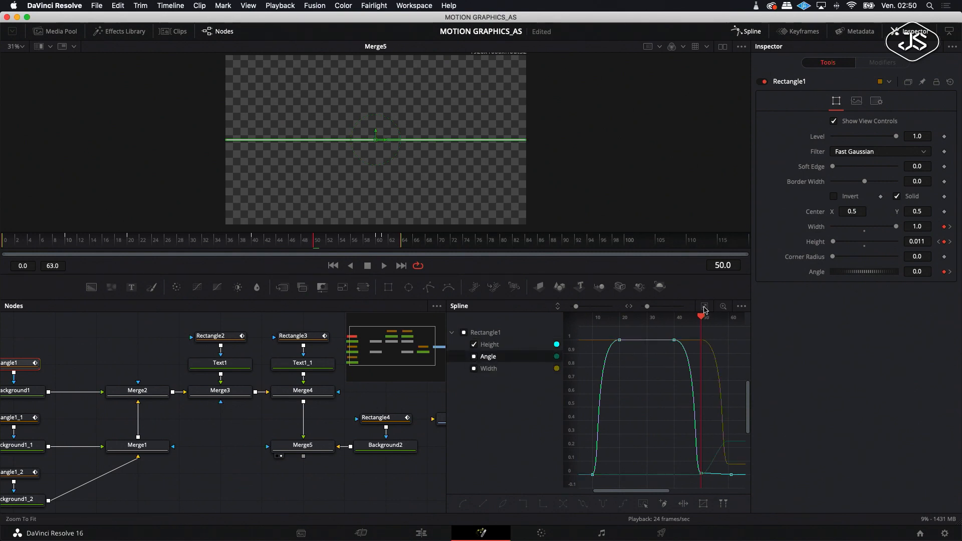
scroll(699, 397, "right", 3)
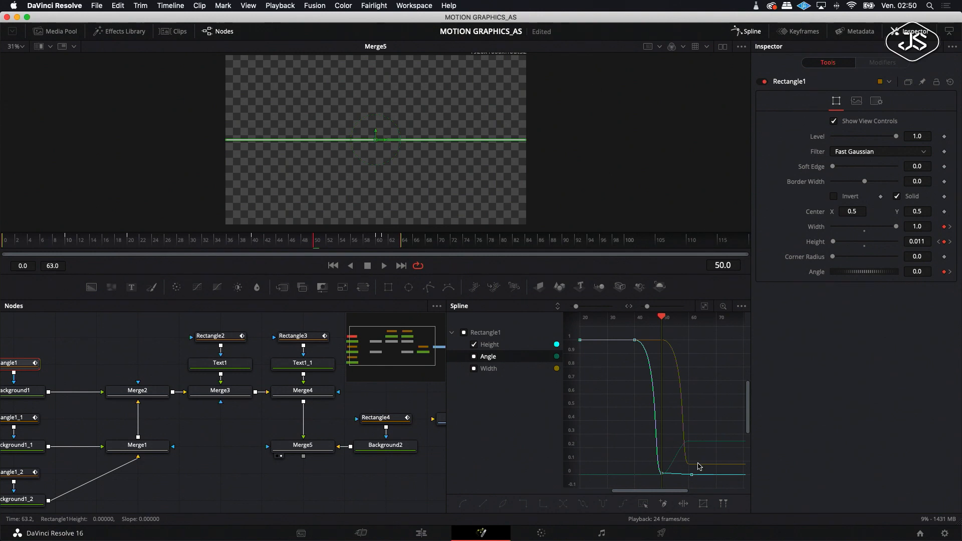
Step: Try raising Rectangle1's height to 0.008 on frame 61, and undo that change
left_click_drag(662, 318, 691, 329)
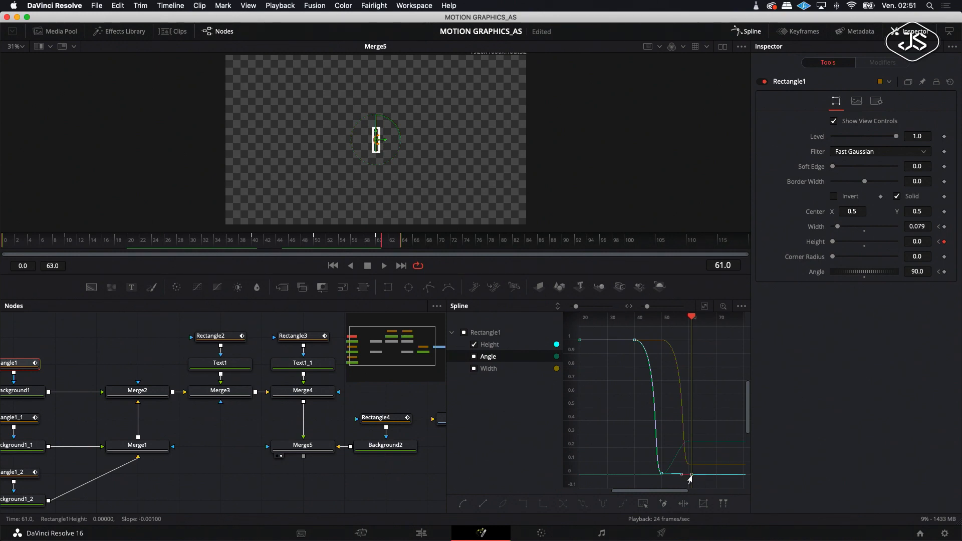
left_click_drag(833, 244, 834, 244)
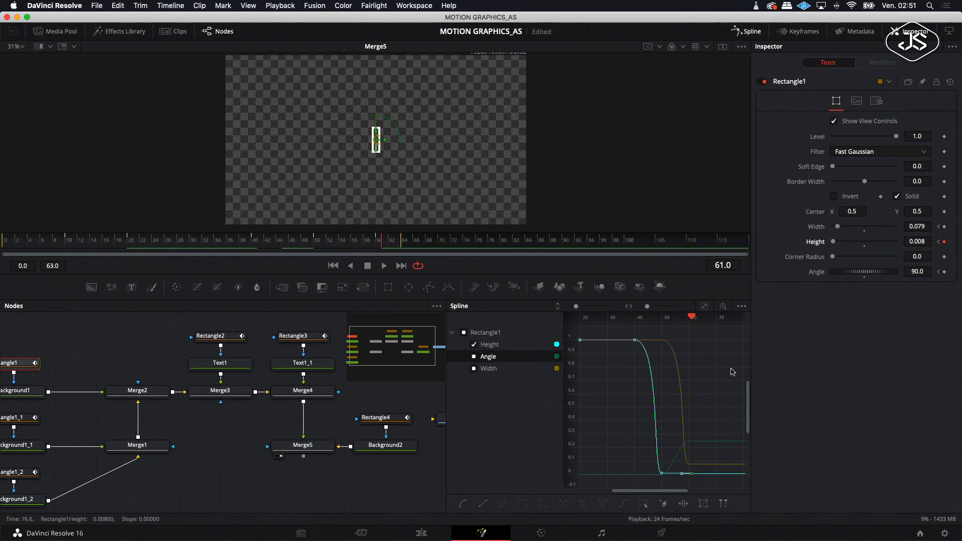
key("super+z")
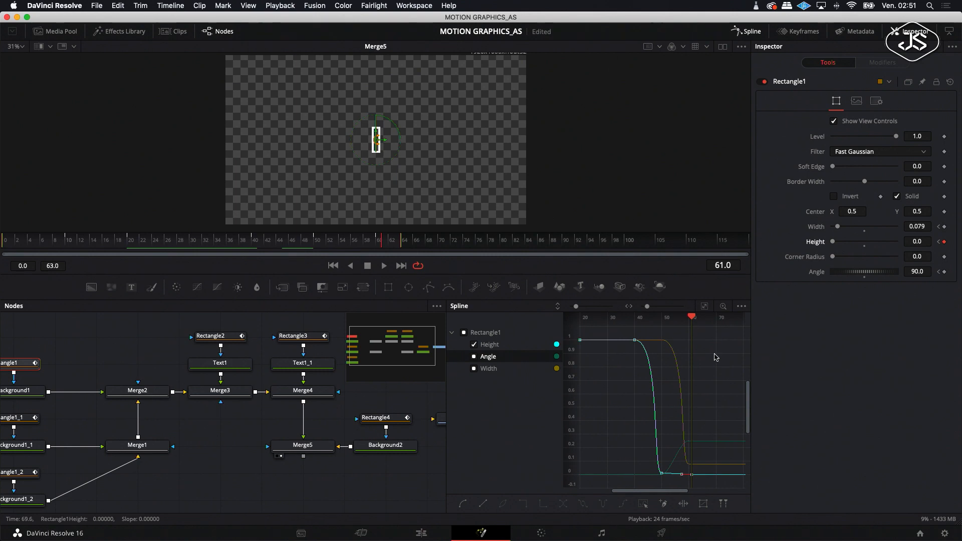
Step: Give Rectangle1 a height of 0.016 on frame 61, move that keyframe to frame 59, and key the height at 0 on frame 61
mouse_move(689, 321)
left_mouse_down()
mouse_move(651, 321)
mouse_move(690, 322)
mouse_move(683, 325)
left_mouse_up()
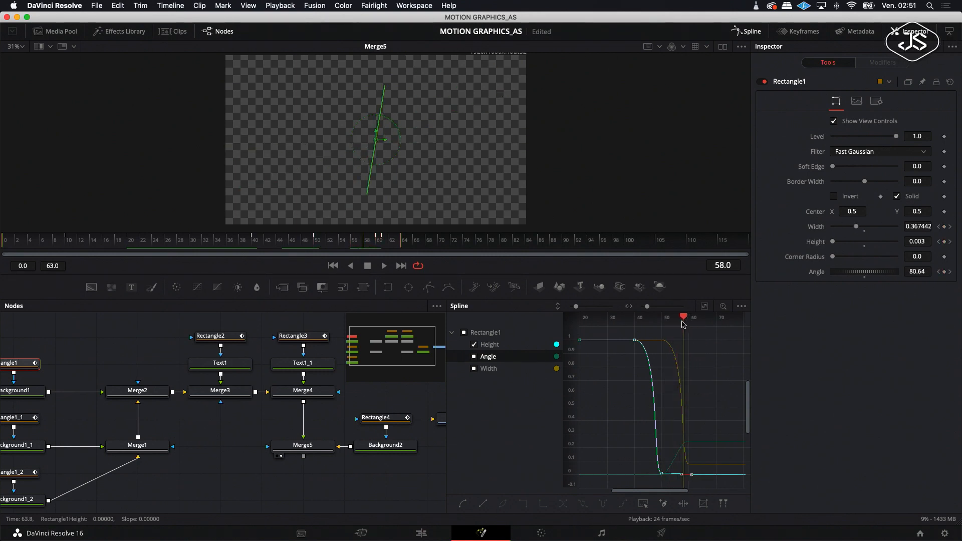
left_click_drag(446, 395, 301, 399)
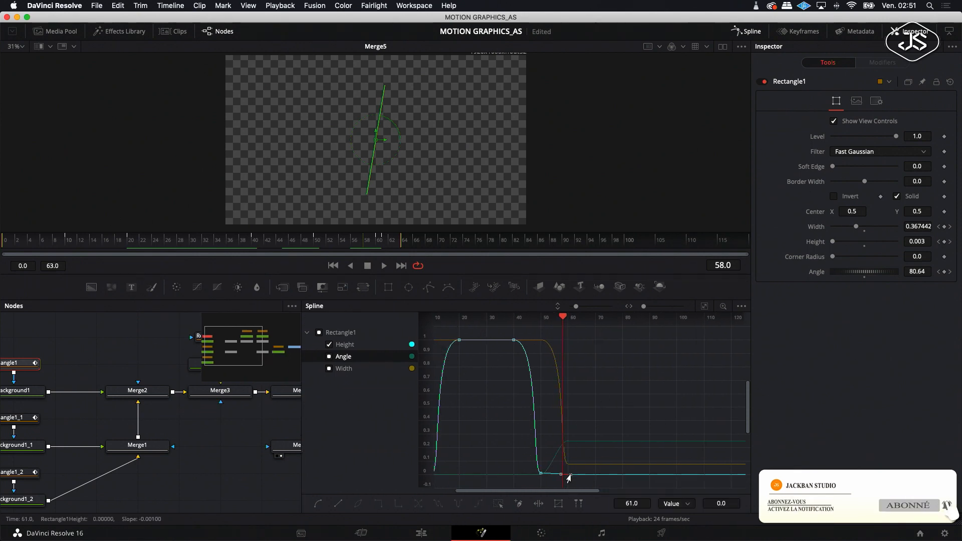
scroll(573, 476, "left", 1)
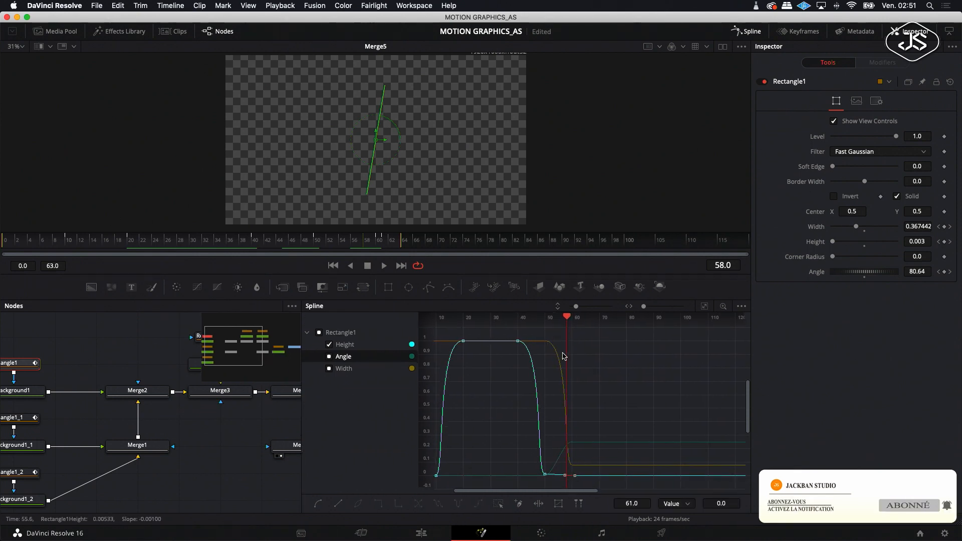
left_click_drag(567, 317, 575, 317)
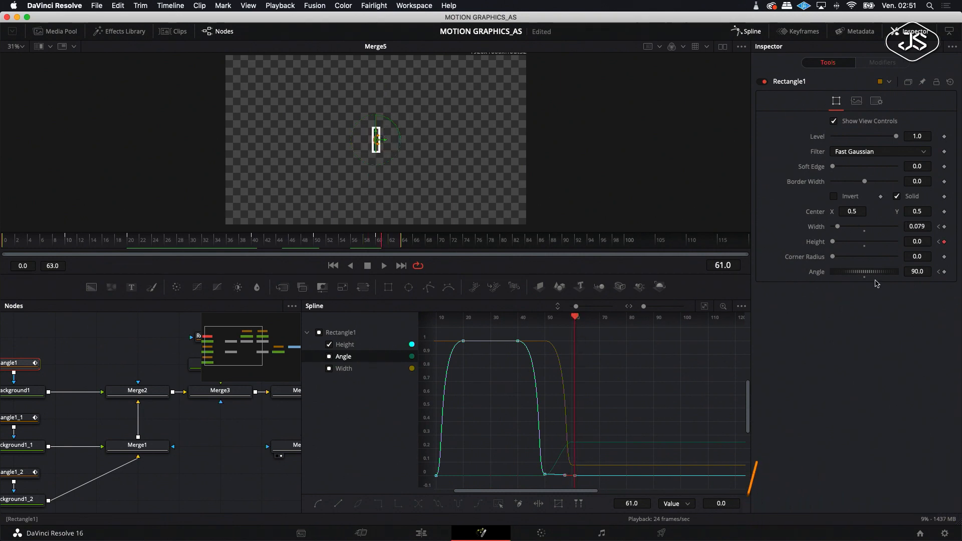
left_click_drag(835, 244, 835, 245)
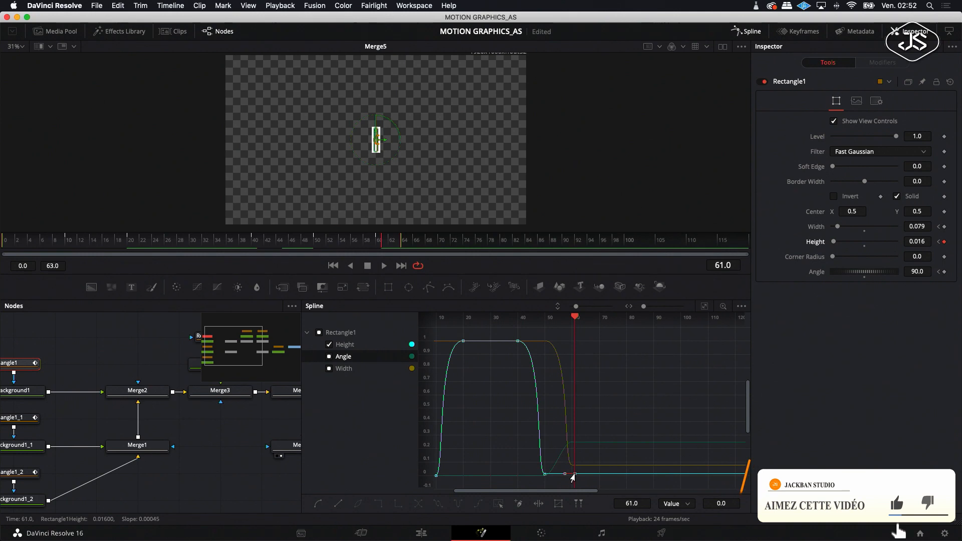
left_click_drag(573, 477, 567, 479)
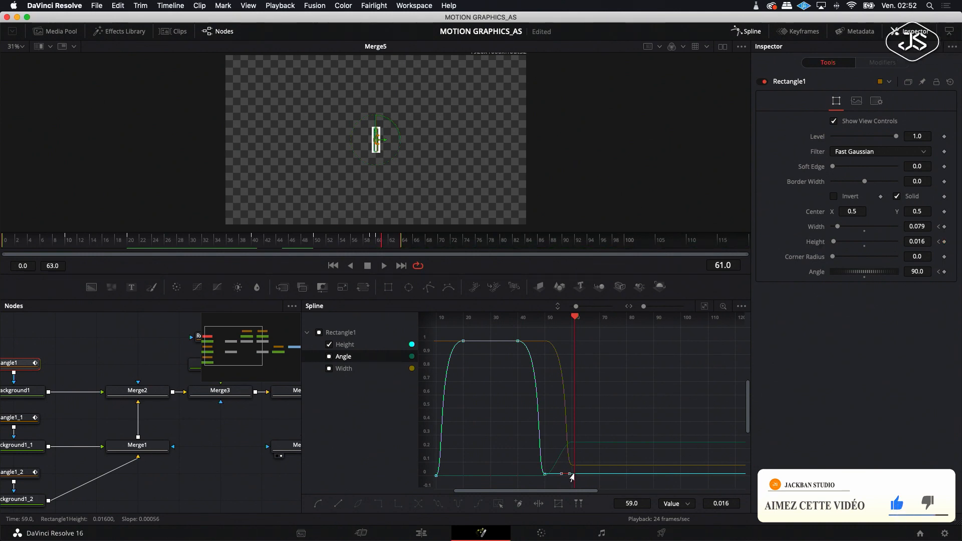
left_click_drag(832, 242, 817, 244)
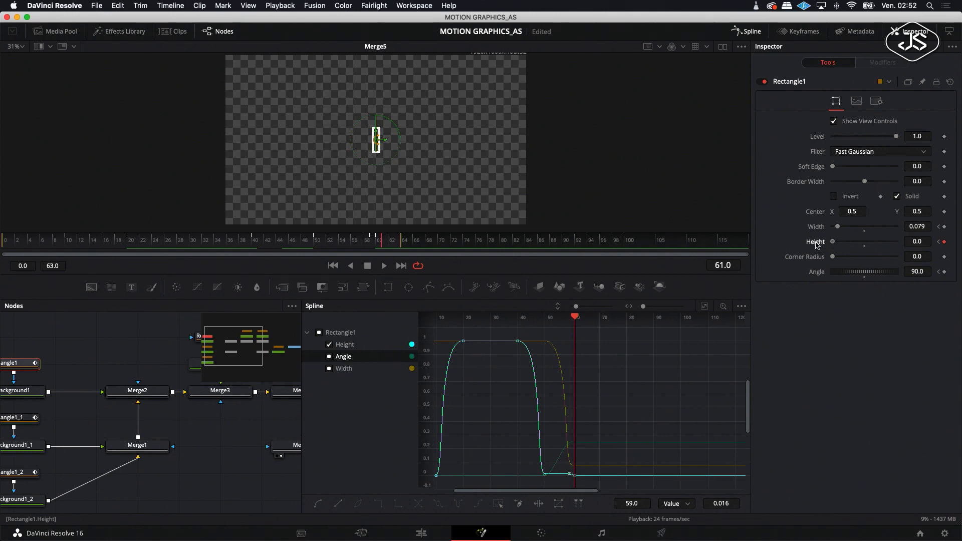
Step: Preview the line's rotation and shrinking, and extend the playback range to end at frame 79
left_click(367, 246)
mouse_move(367, 245)
left_mouse_down()
mouse_move(336, 246)
mouse_move(379, 246)
left_mouse_up()
left_click(383, 266)
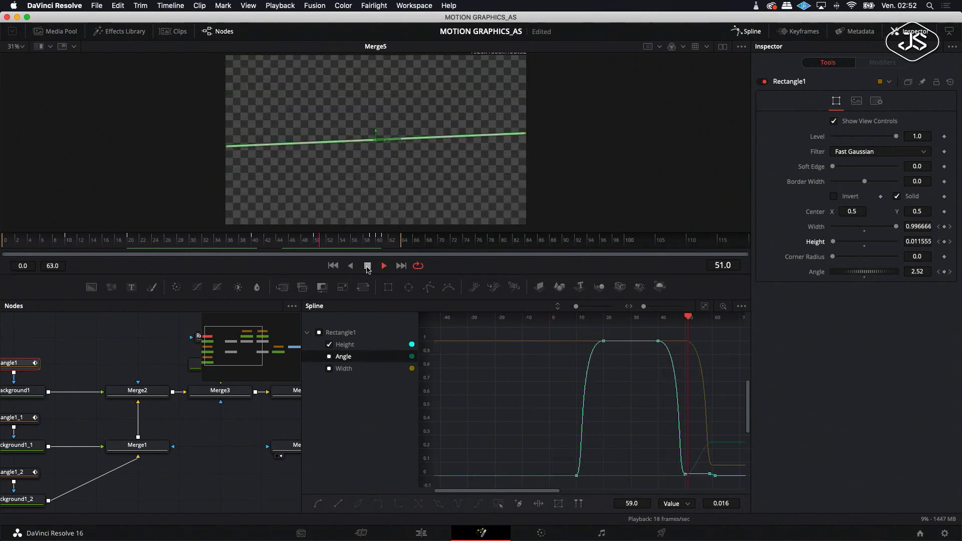
left_click(367, 266)
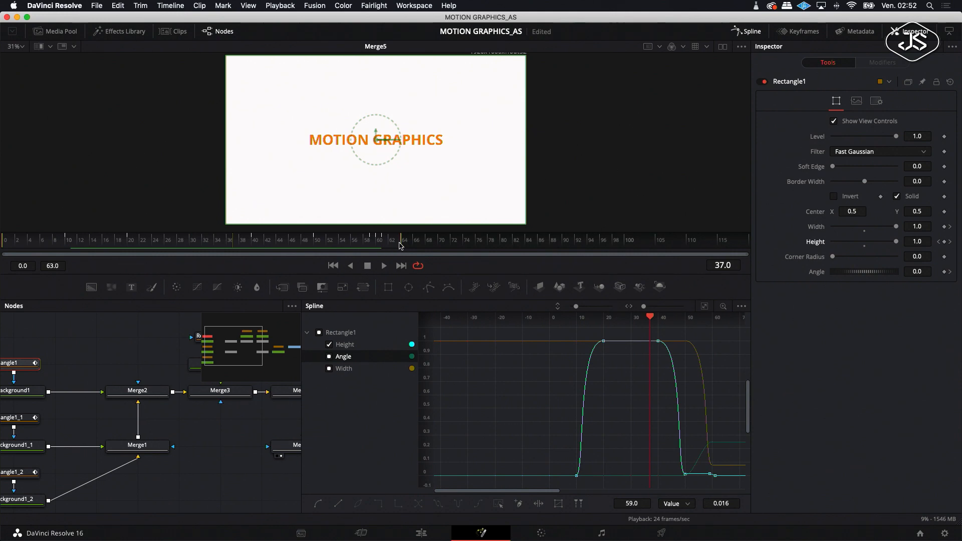
left_click(384, 266)
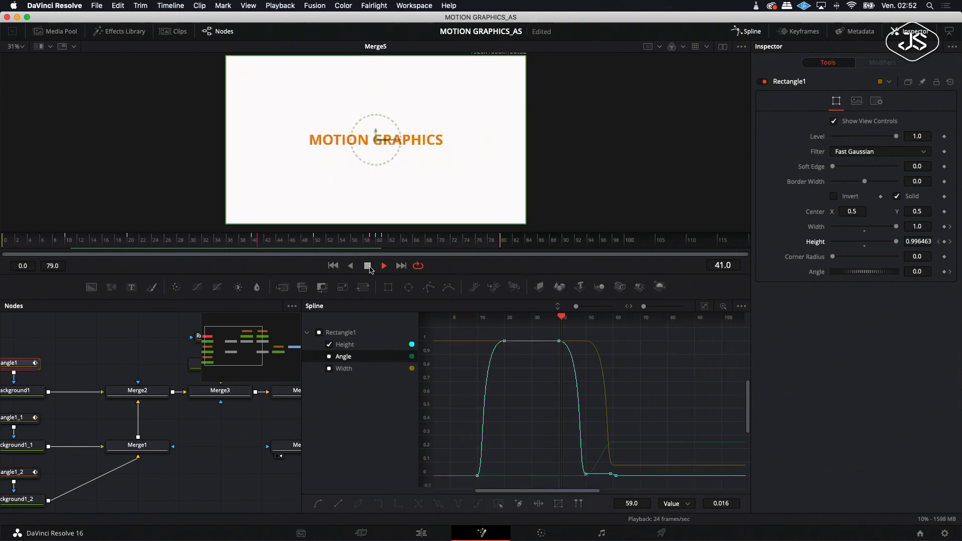
left_click(367, 266)
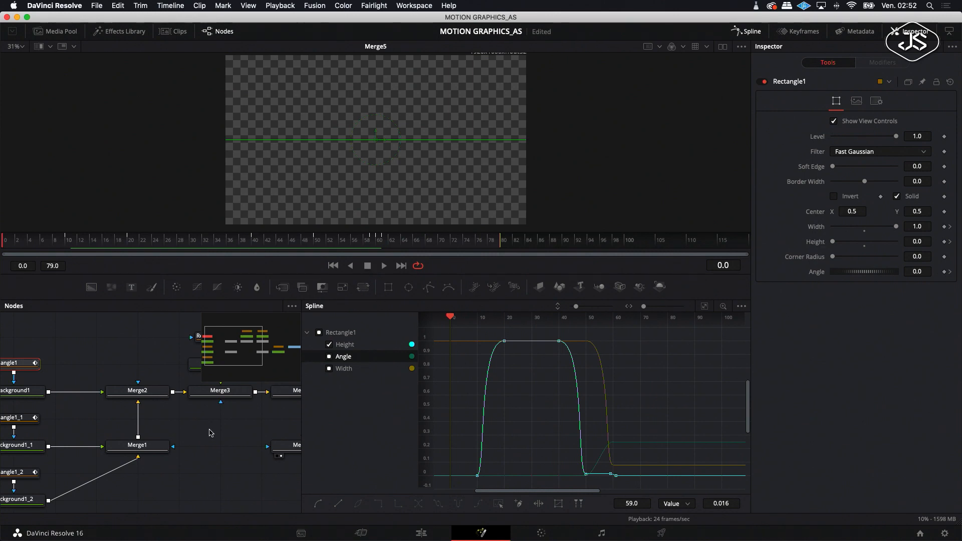
Step: Add a new Background node, merge Merge5's output over it, and show the new merge in the viewer
left_click_drag(299, 385, 577, 385)
scroll(308, 443, "down", 2)
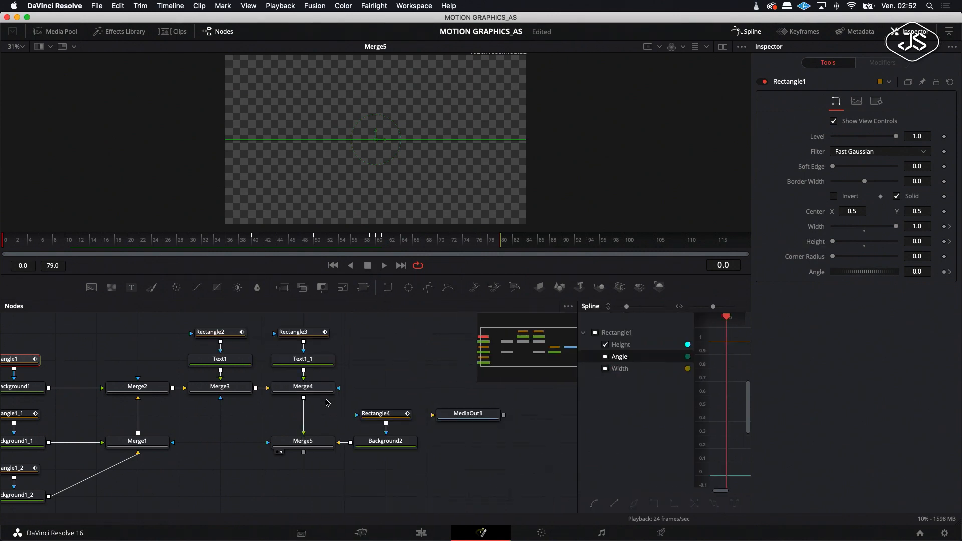
left_click(307, 445)
scroll(308, 449, "down", 1)
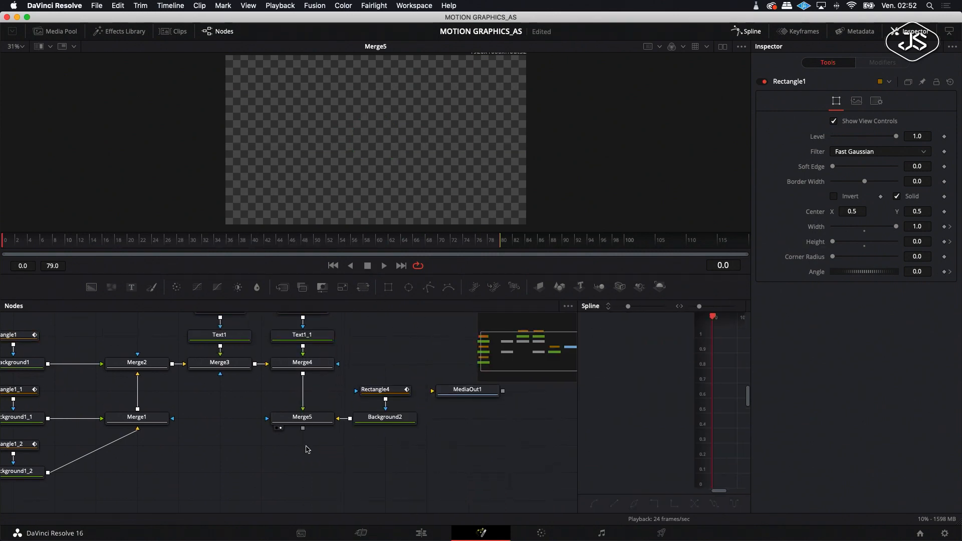
left_click(89, 287)
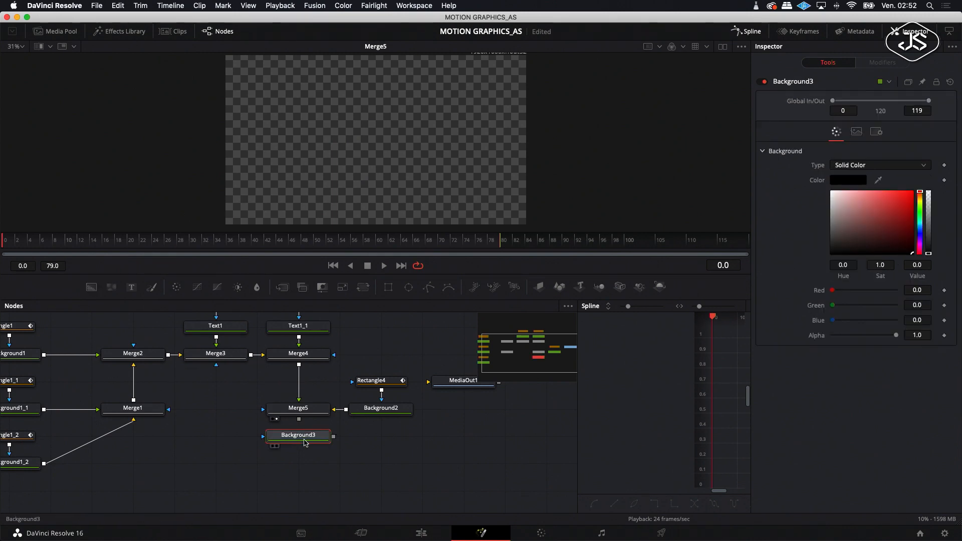
left_click_drag(305, 442, 273, 477)
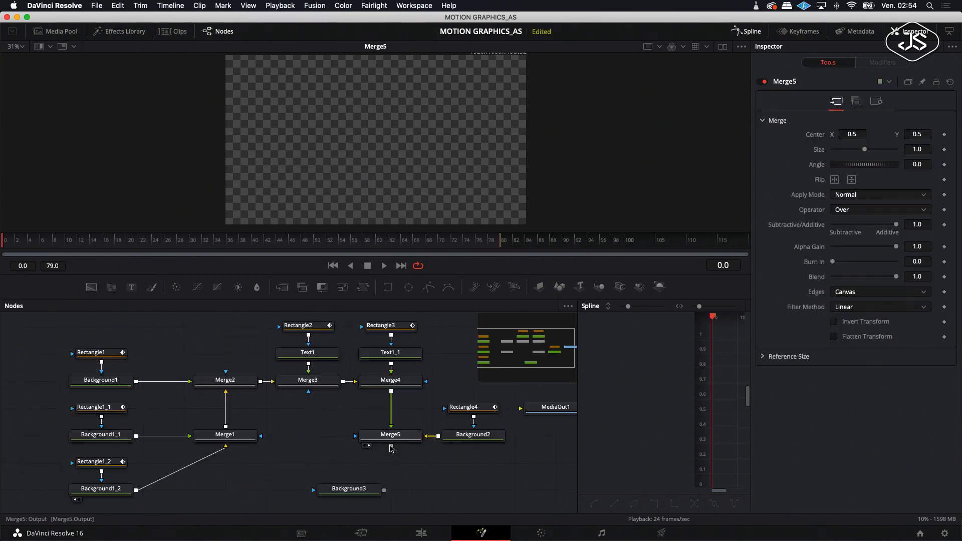
left_click_drag(391, 446, 385, 494)
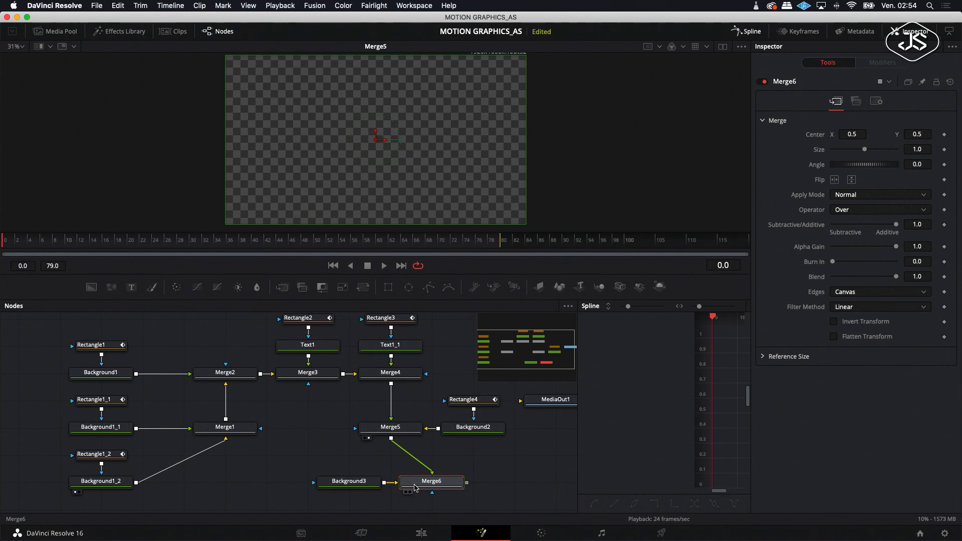
left_click(409, 493)
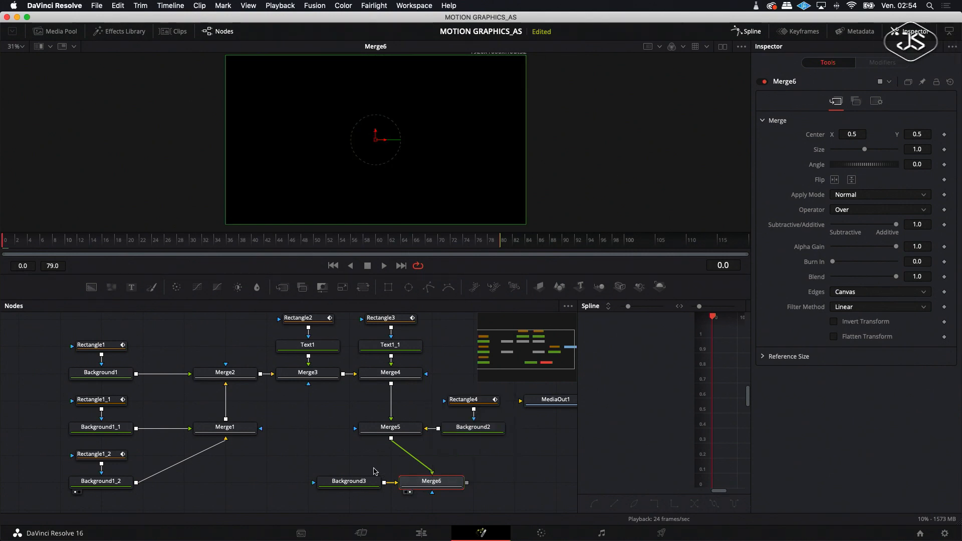
Step: Arrange Merge6 directly below Merge5 and Background3 below Merge6, with the composition shown at frame 67
left_click_drag(448, 479, 407, 451)
left_click(421, 240)
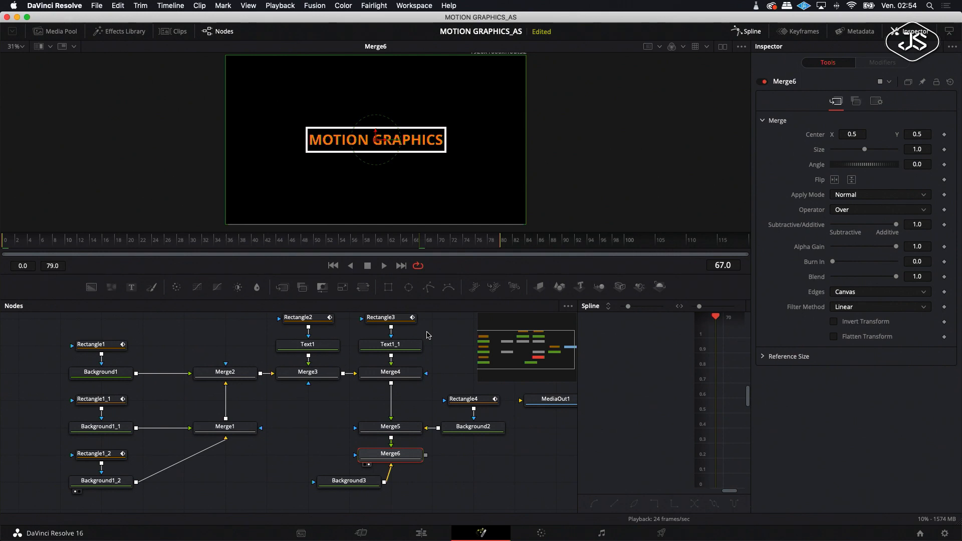
left_click_drag(349, 481, 391, 480)
scroll(443, 469, "right", 3)
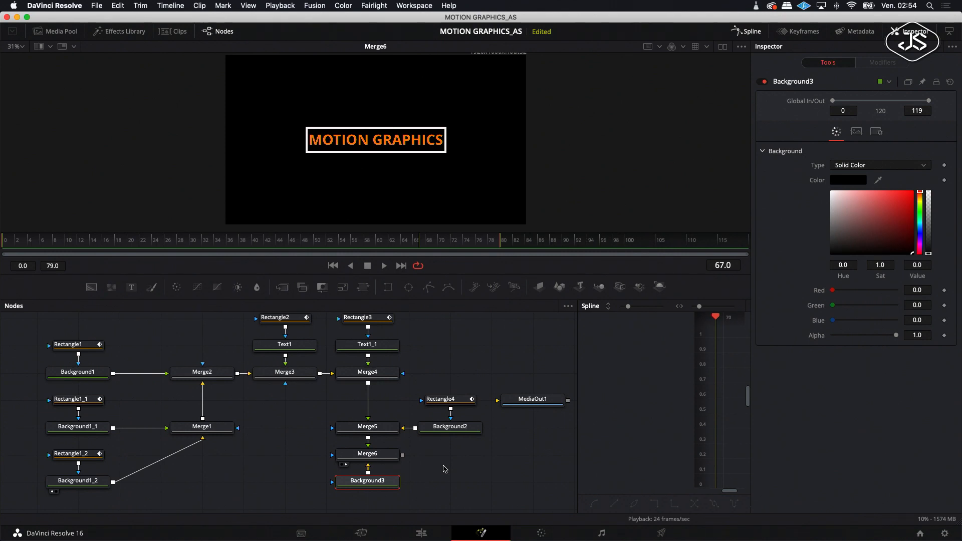
scroll(443, 469, "left", 1)
scroll(443, 469, "down", 2)
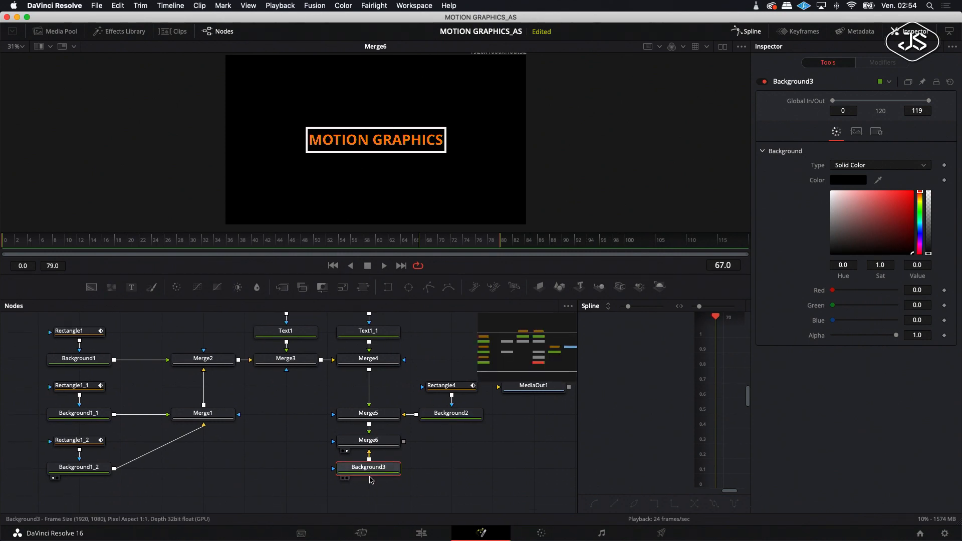
Step: Colour Background3 dark navy with hue 0.672, saturation 0.952 and value 0.142, and play the animation over it
left_click_drag(913, 255, 920, 240)
left_click(921, 236)
mouse_move(910, 244)
left_mouse_down()
mouse_move(921, 234)
mouse_move(909, 248)
left_mouse_up()
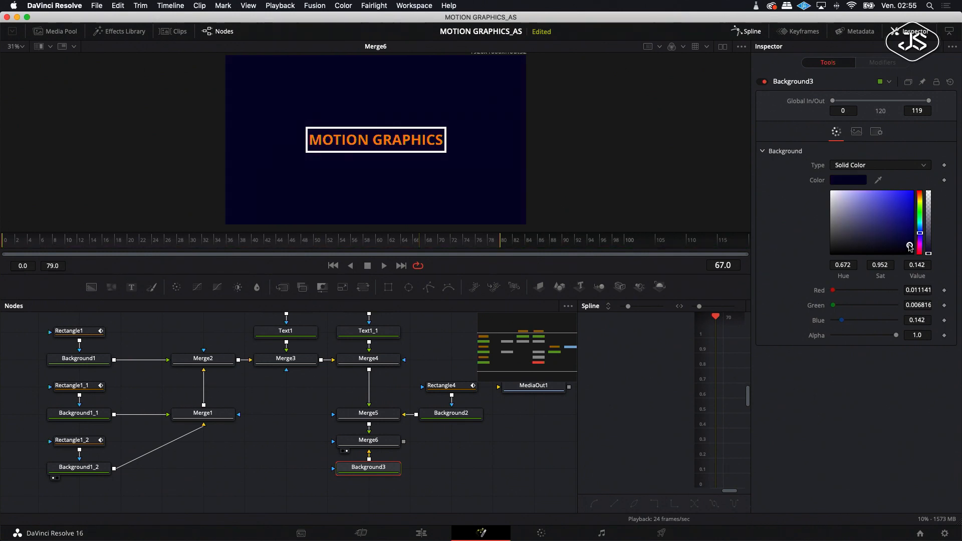
left_click_drag(431, 273, 431, 288)
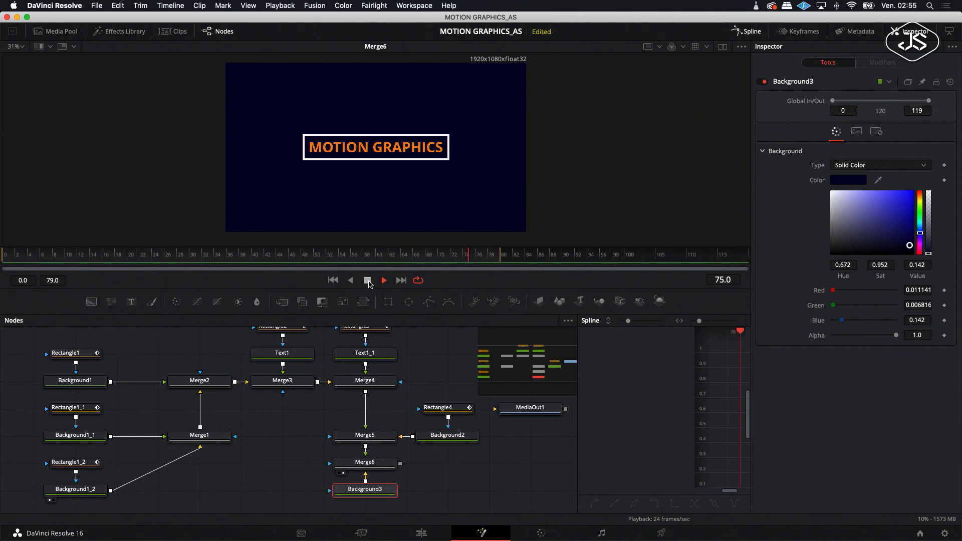
left_click(368, 281)
Step: Enable motion blur on Rectangle2, the mask of the first title, with quality 10
left_click(75, 357)
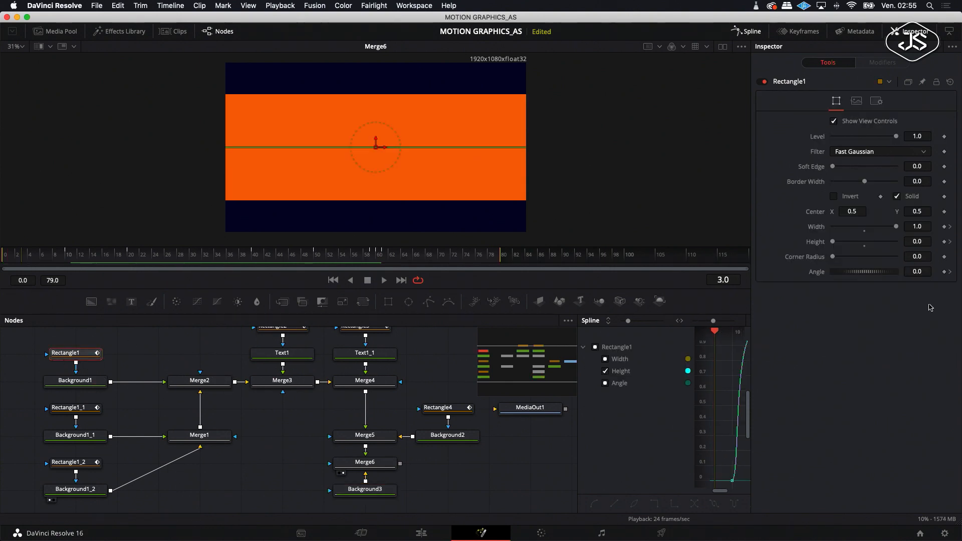
left_click(130, 358)
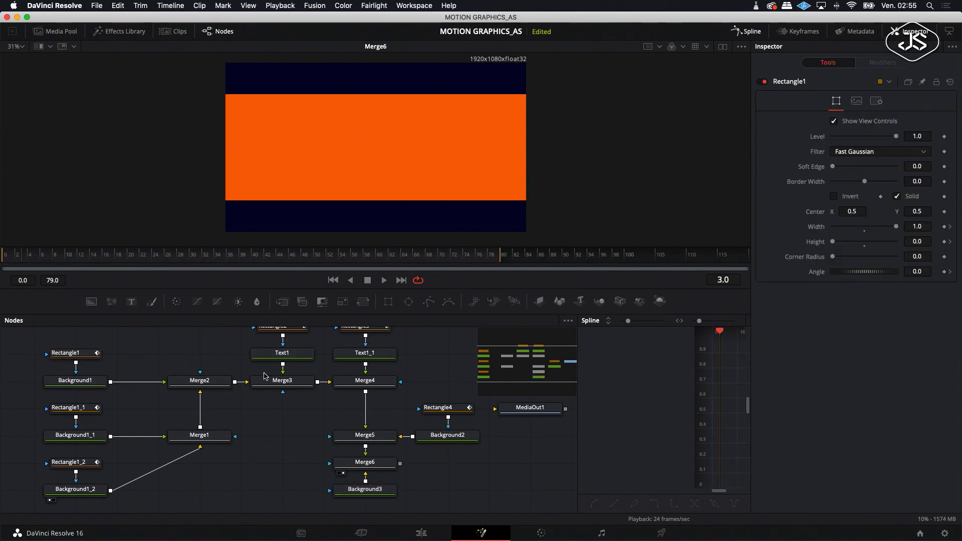
scroll(266, 376, "up", 4)
left_click(279, 351)
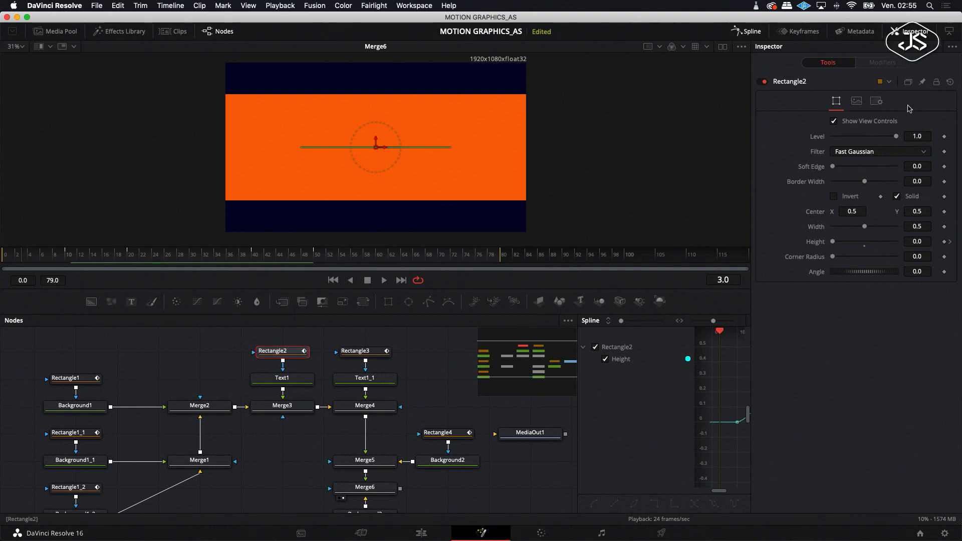
left_click(876, 102)
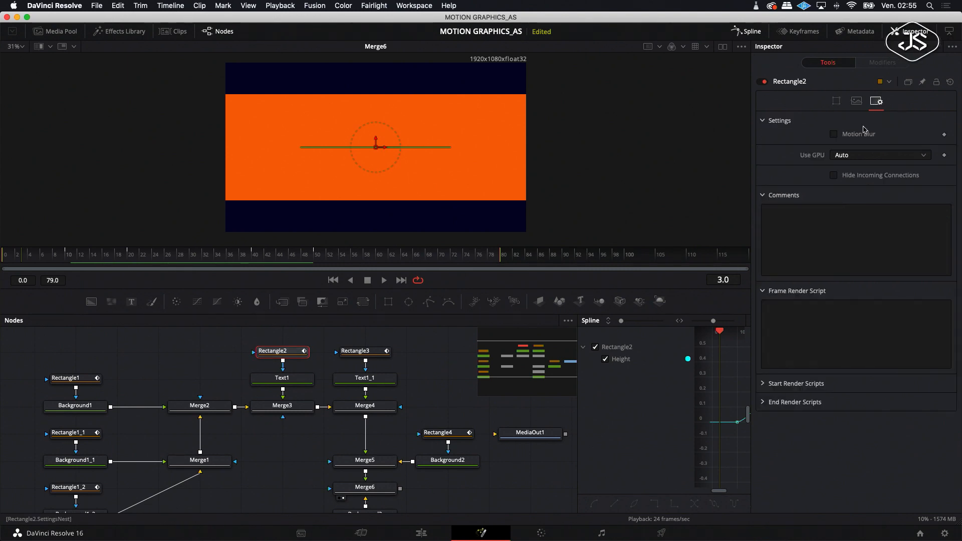
left_click(834, 134)
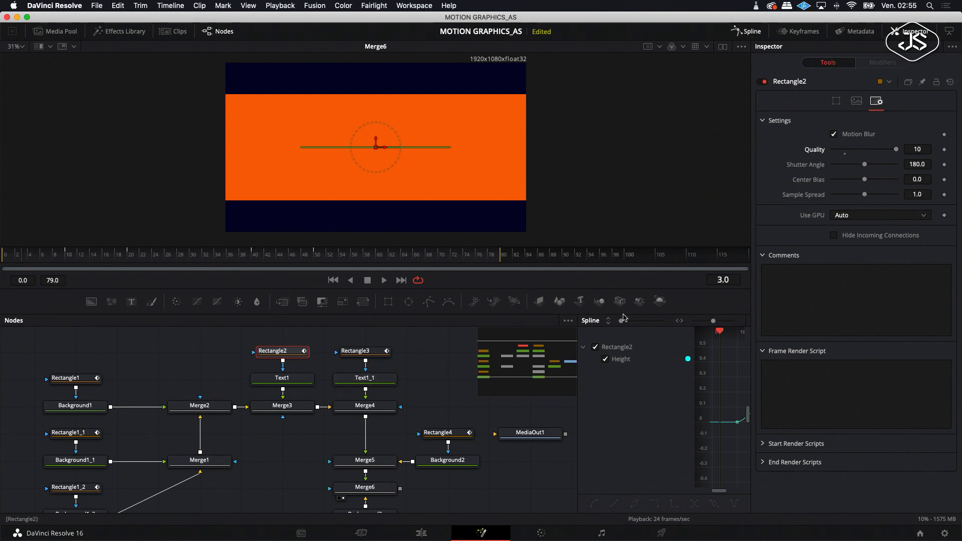
Step: Enable motion blur on Rectangle3, the mask of the second title, with quality 10
left_click(351, 354)
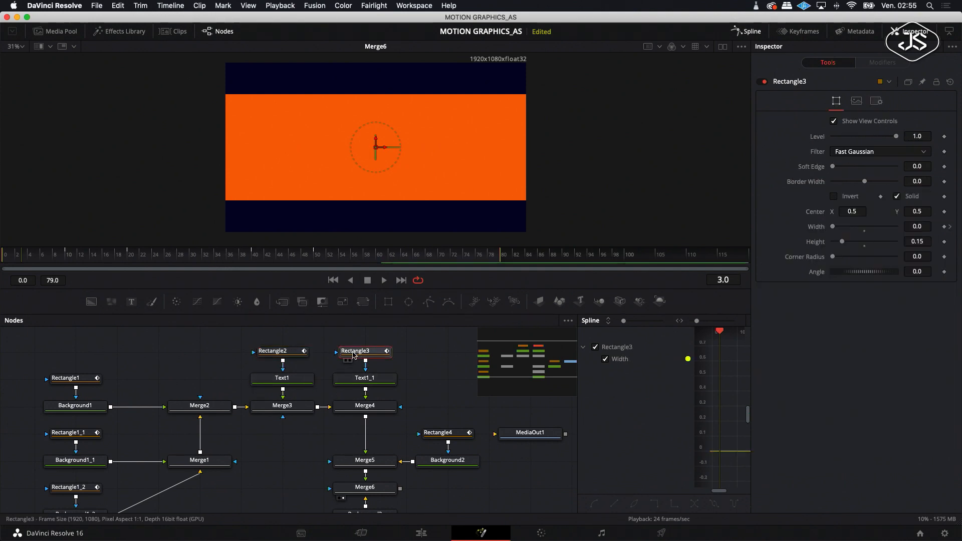
left_click(877, 102)
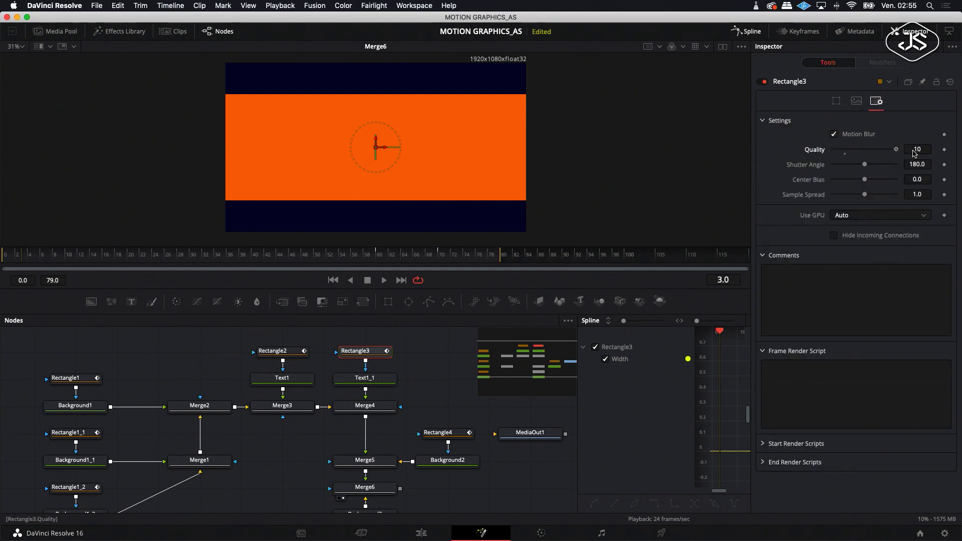
scroll(410, 394, "down", 1)
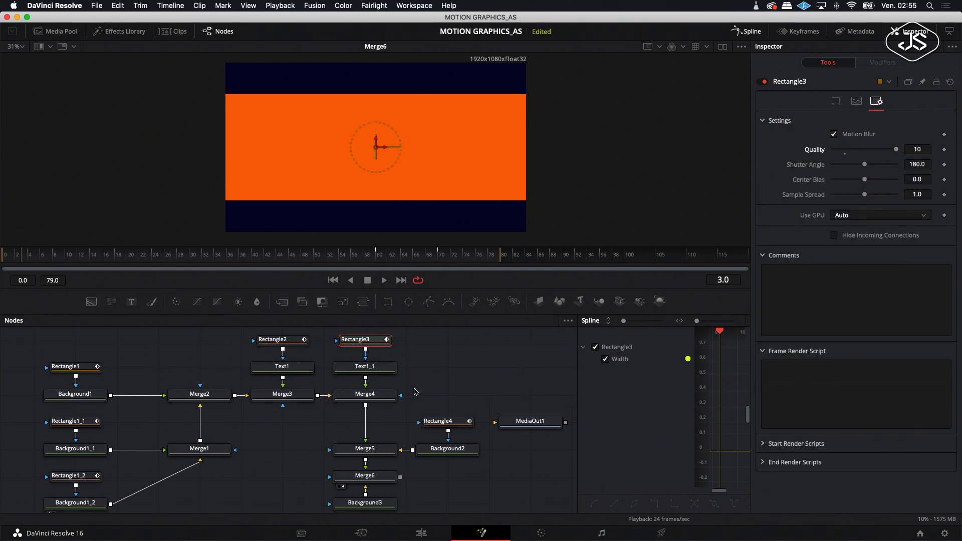
Step: Enable motion blur on Rectangle1, the mask of Background1, with quality 10
left_click(70, 366)
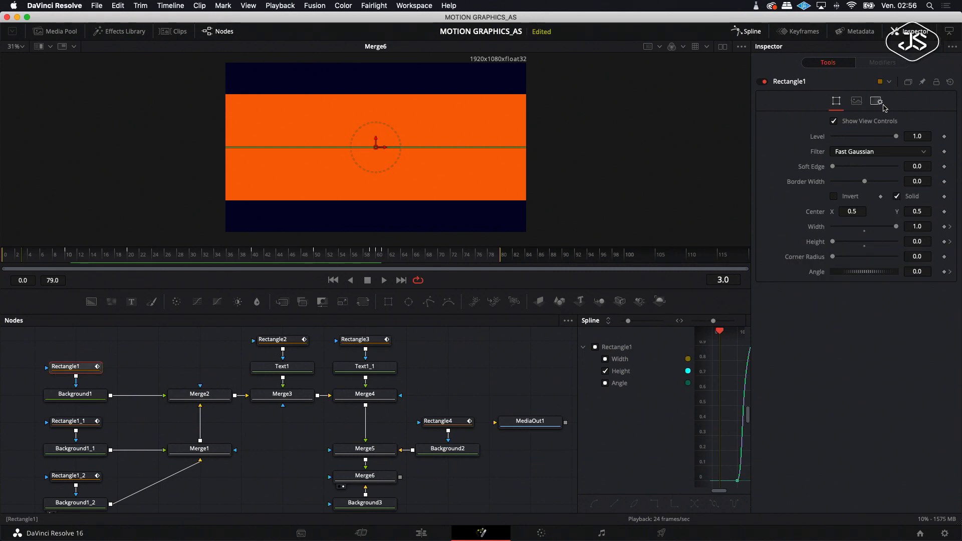
left_click(882, 104)
left_click(834, 134)
left_click_drag(846, 151, 897, 150)
Step: Enable motion blur on Rectangle4, the outlined frame's mask, with quality 10
scroll(406, 432, "down", 1)
scroll(406, 432, "down", 1)
left_click(436, 419)
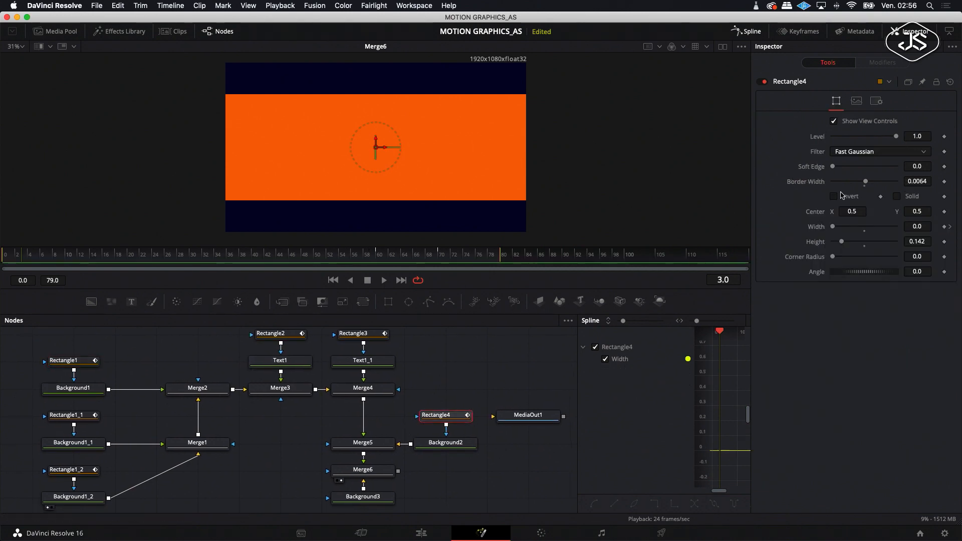
left_click(880, 102)
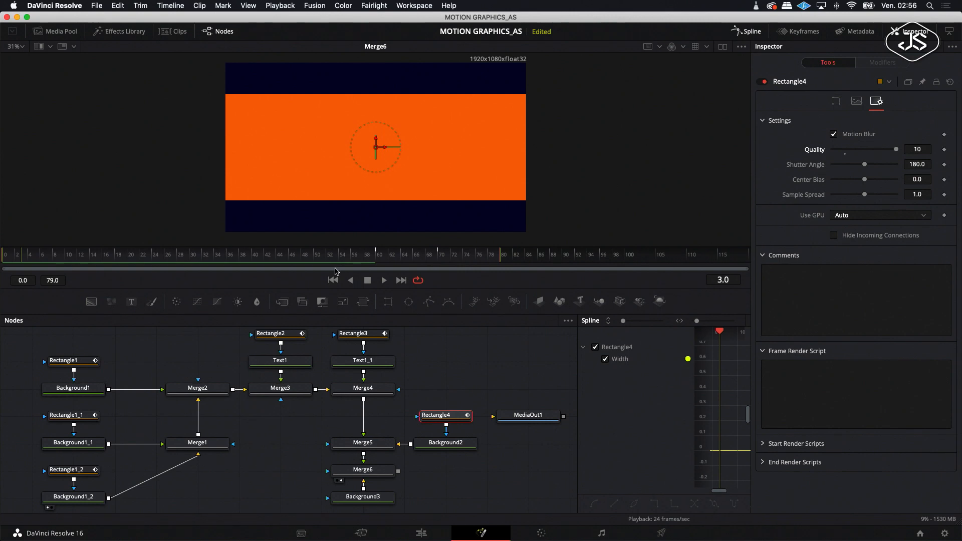
Step: Check Rectangle1's motion blur settings and play the whole animation with motion blur
scroll(135, 383, "down", 3)
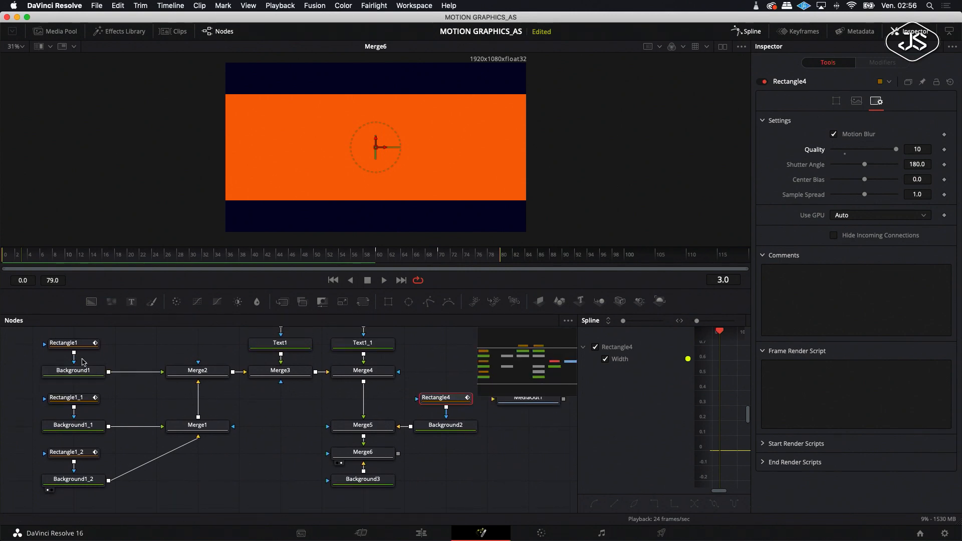
left_click(73, 346)
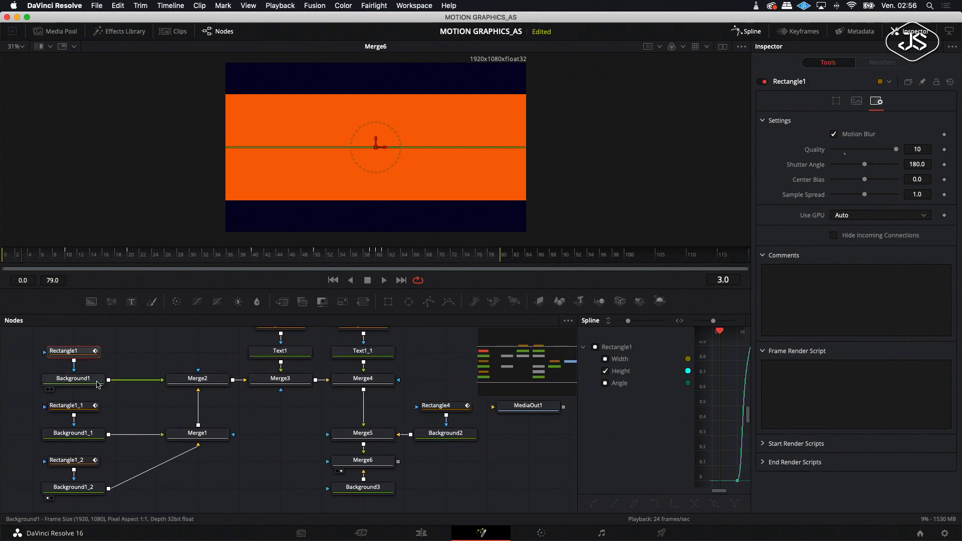
left_click(384, 281)
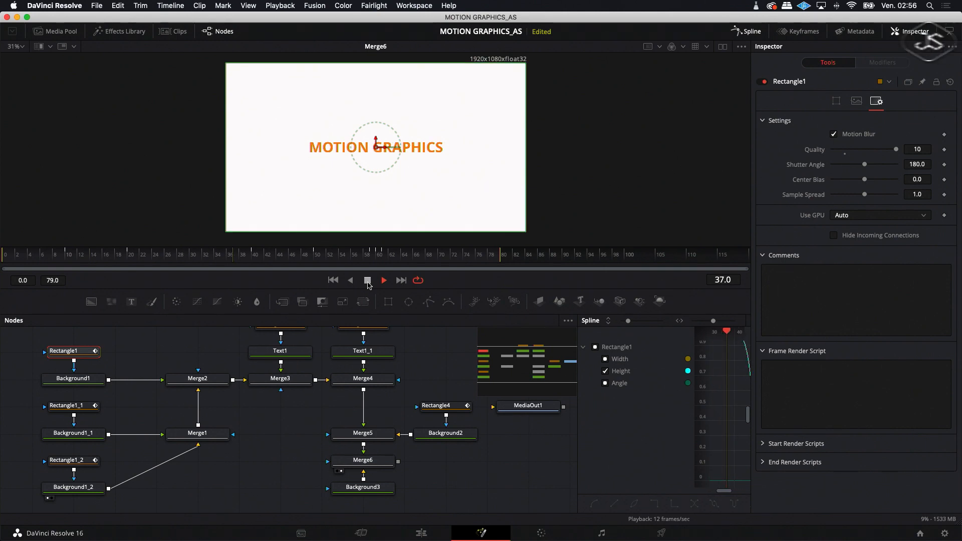